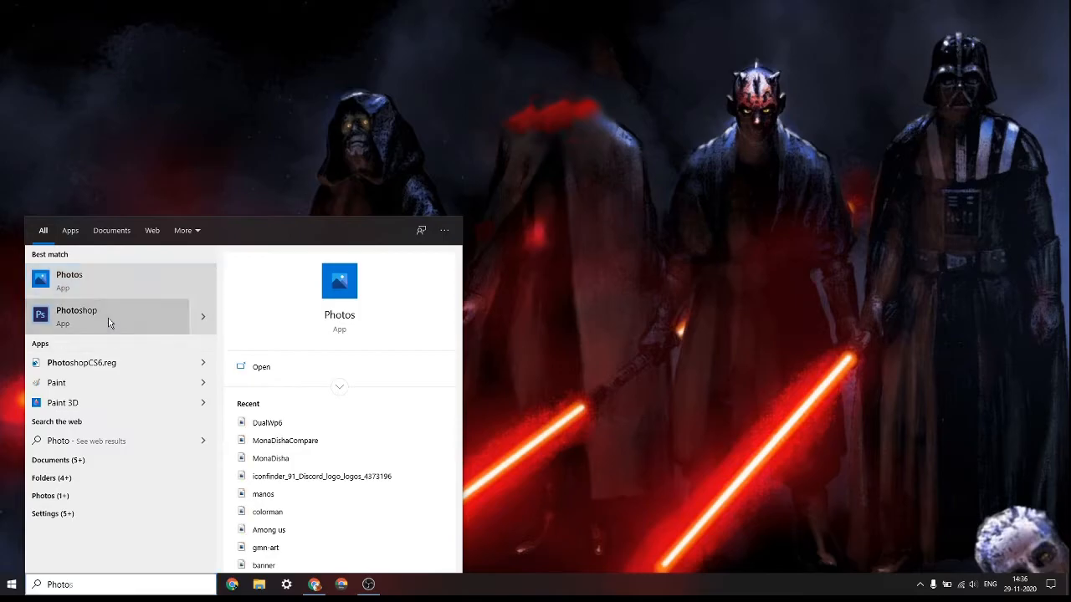
Launch Photoshop from the Windows search results
left_click(108, 316)
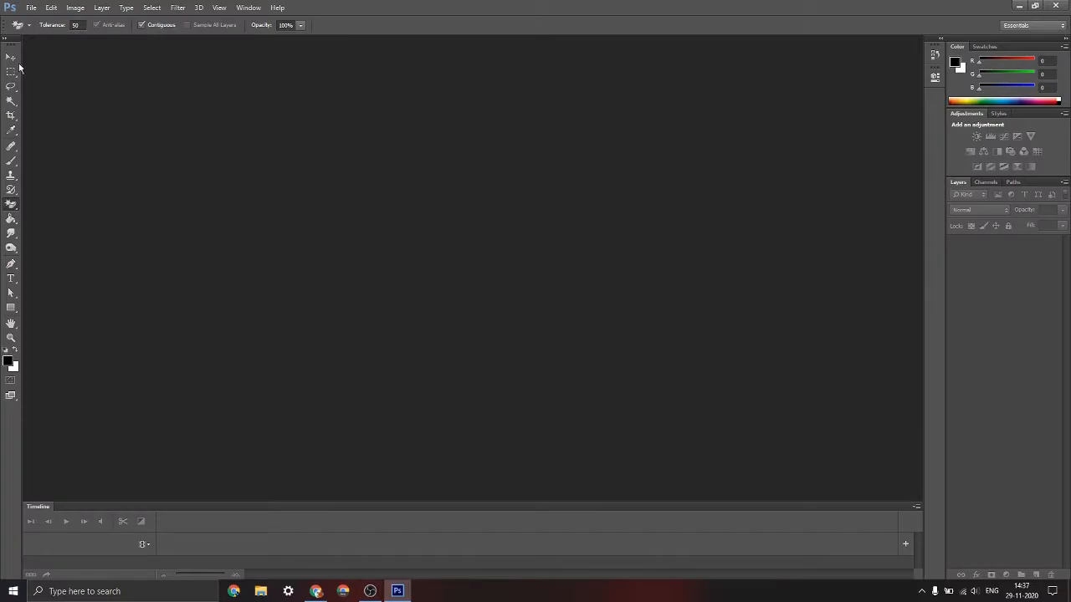
left_click(11, 57)
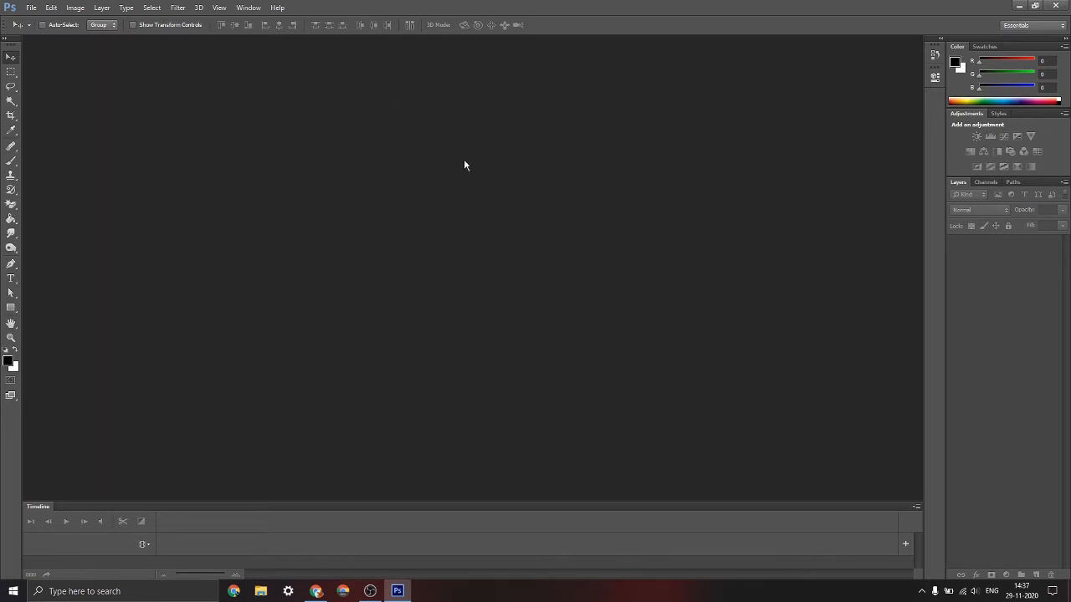
Switch to Chrome, show the "cool background" image results, and close the empty New Tab page
left_click(316, 592)
left_click(67, 9)
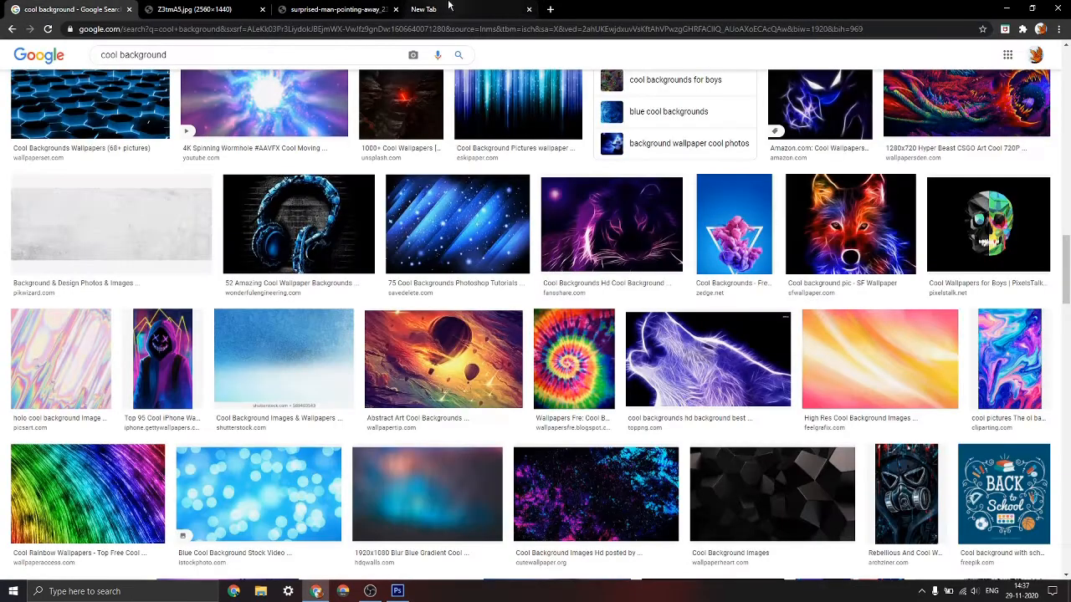
left_click(529, 10)
Browse the "cool background" image results for pictures that could serve as a thumbnail background
scroll(519, 299, "up", 10)
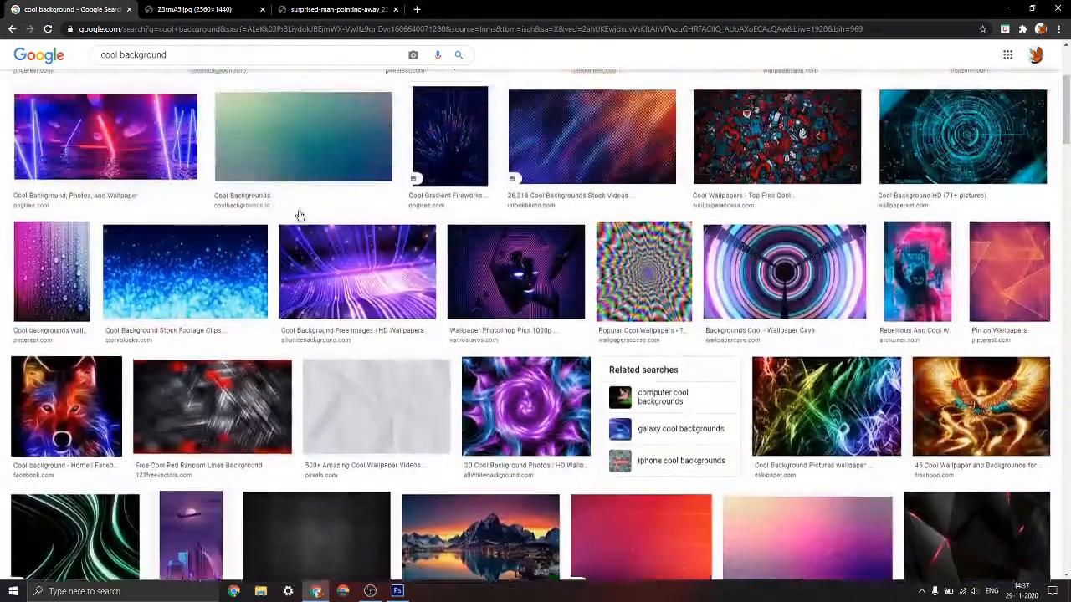
scroll(300, 216, "up", 4)
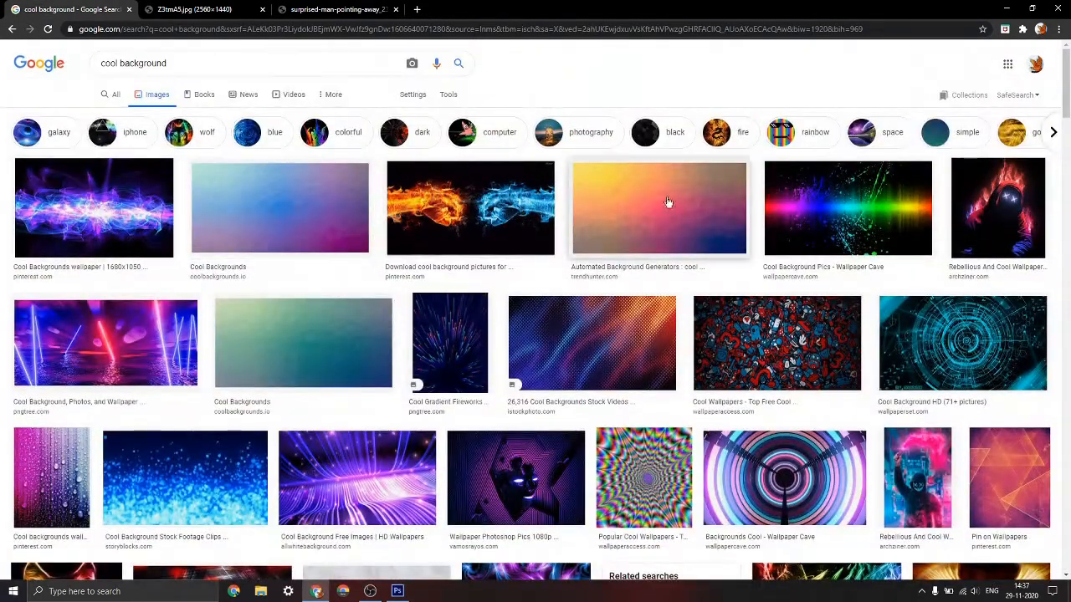
scroll(753, 209, "down", 8)
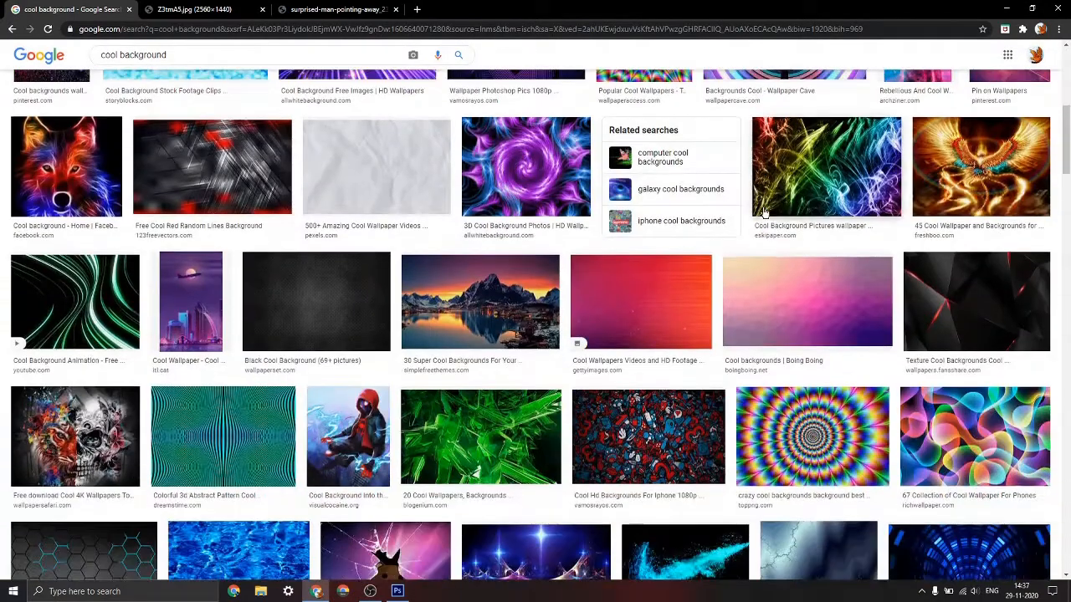
scroll(764, 212, "down", 5)
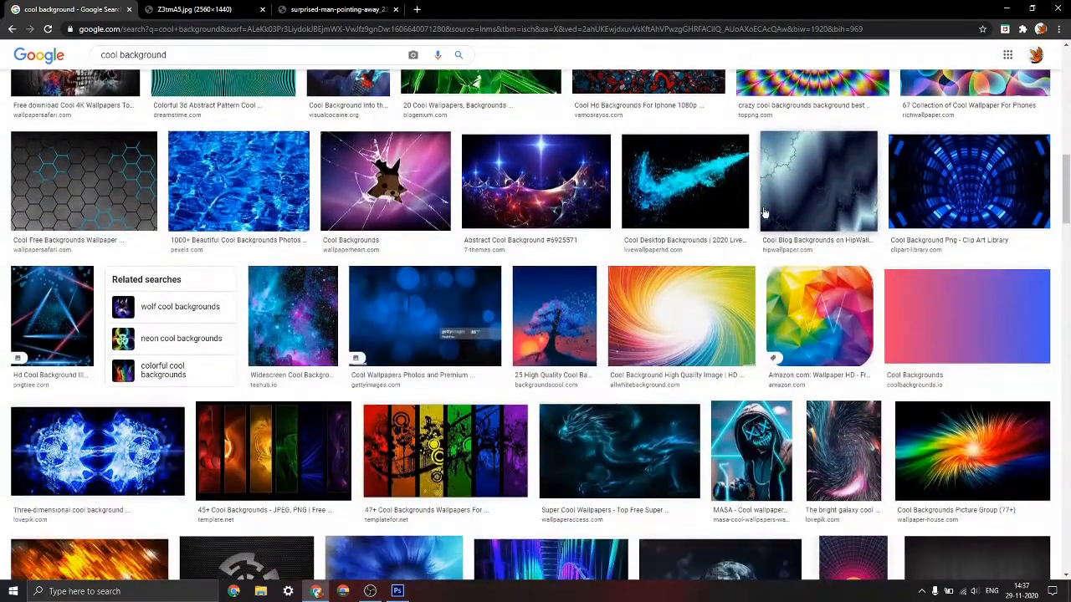
scroll(995, 297, "down", 5)
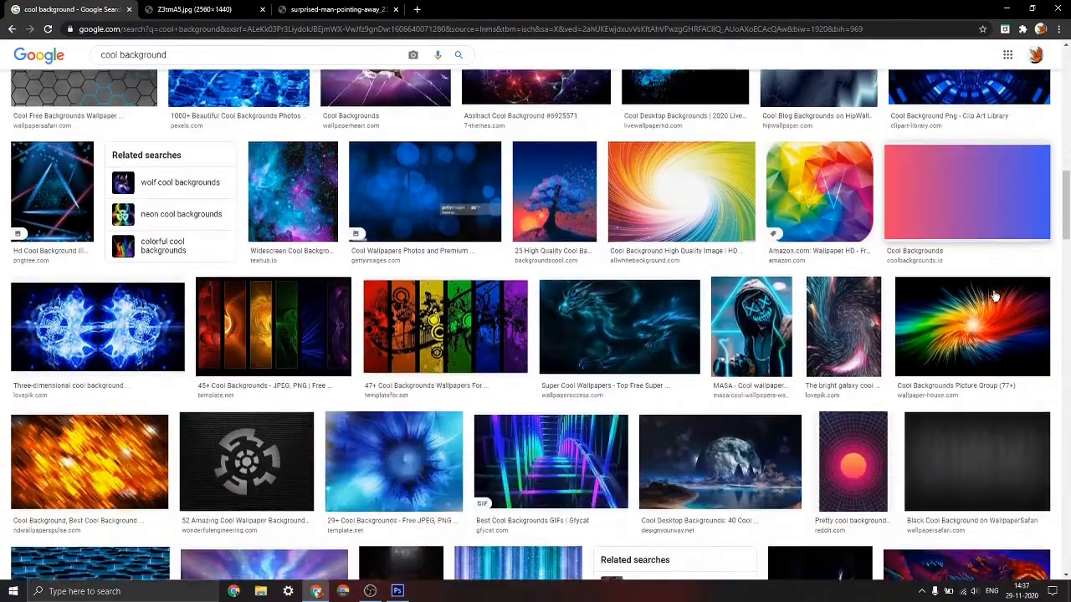
scroll(543, 375, "down", 15)
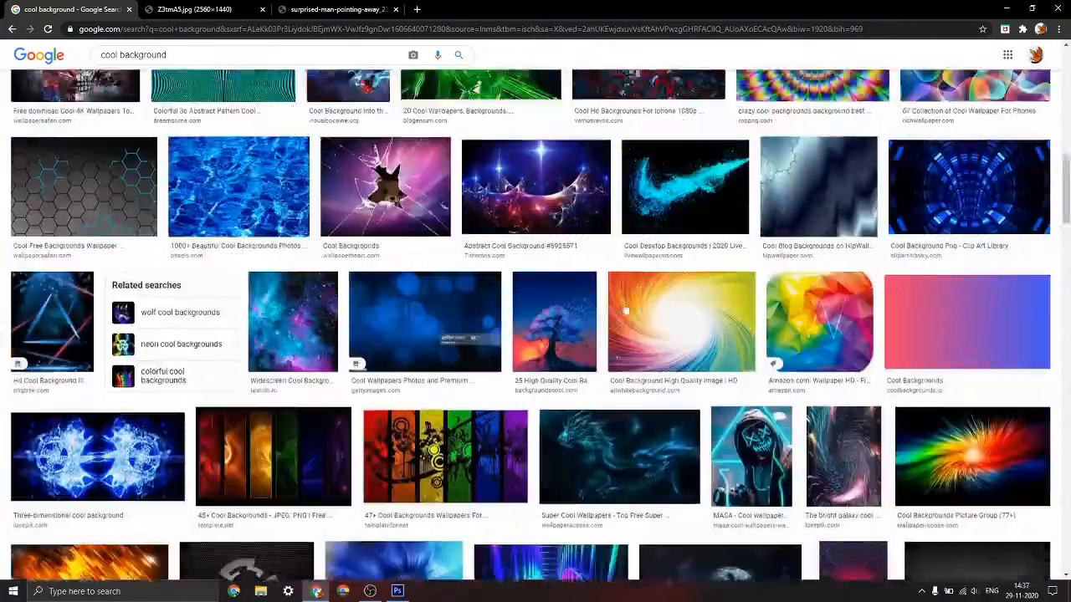
scroll(335, 450, "down", 2)
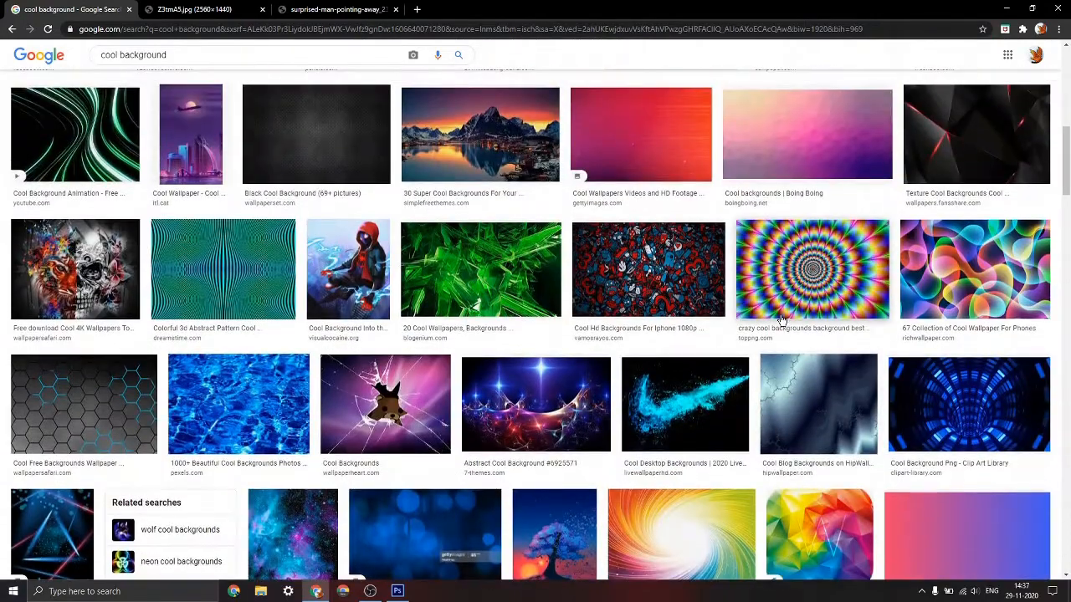
scroll(782, 320, "down", 1)
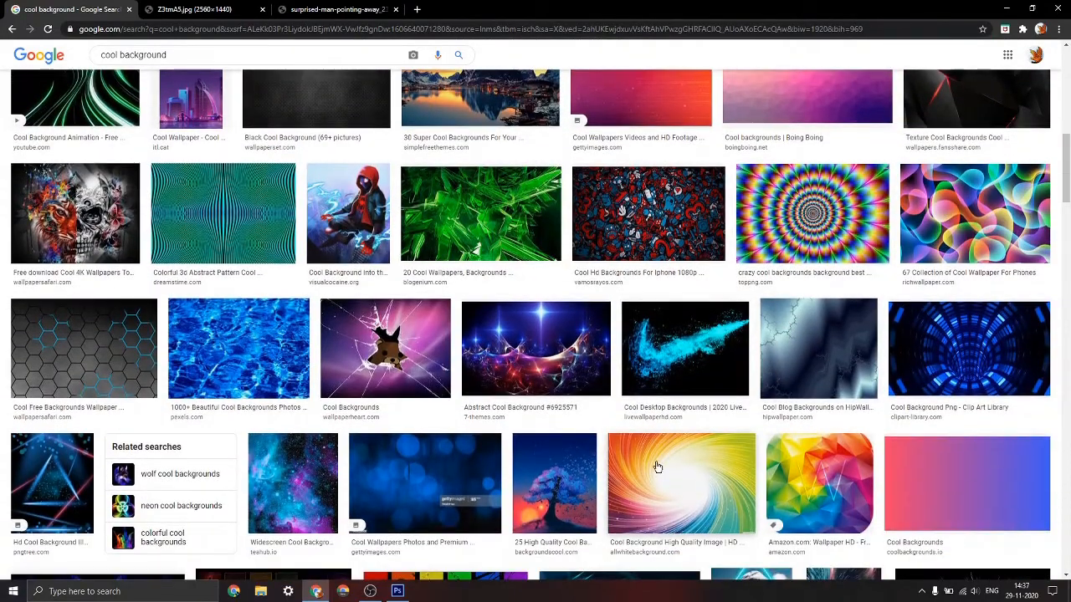
scroll(658, 467, "down", 1)
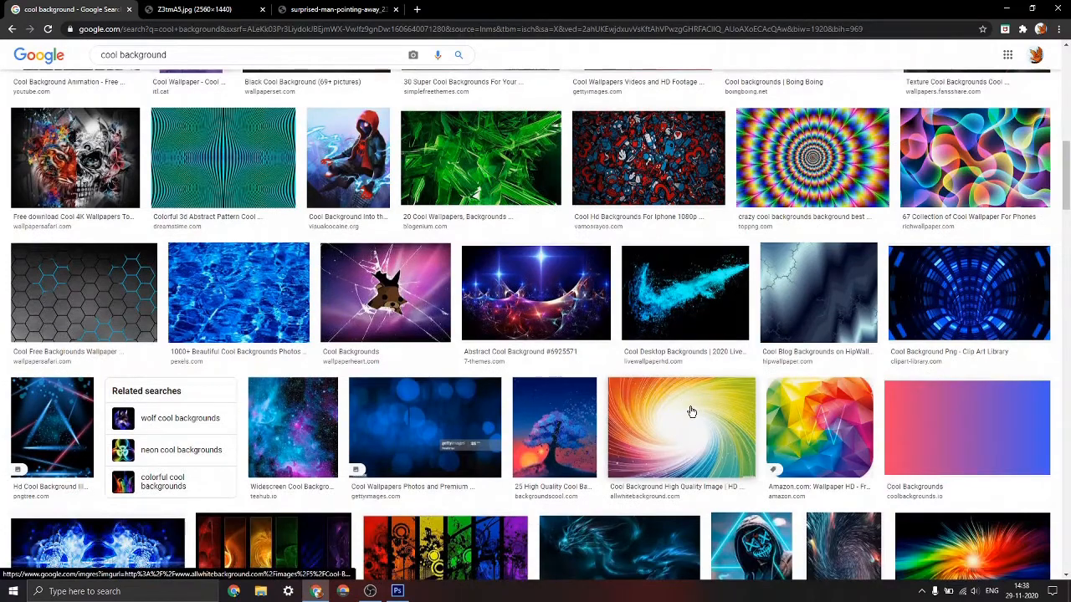
scroll(672, 434, "up", 5)
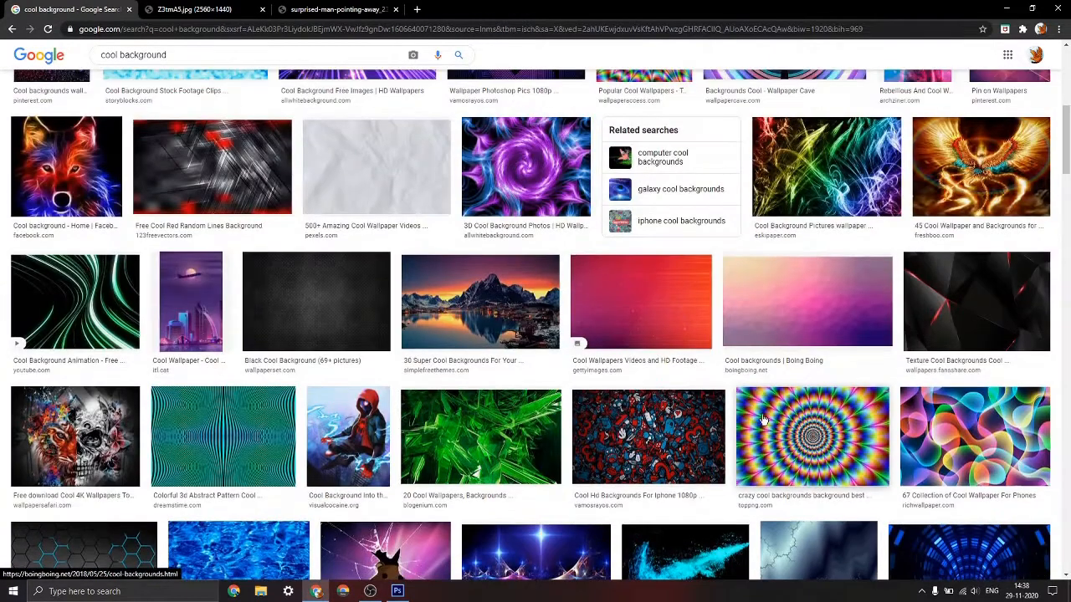
scroll(855, 427, "down", 3)
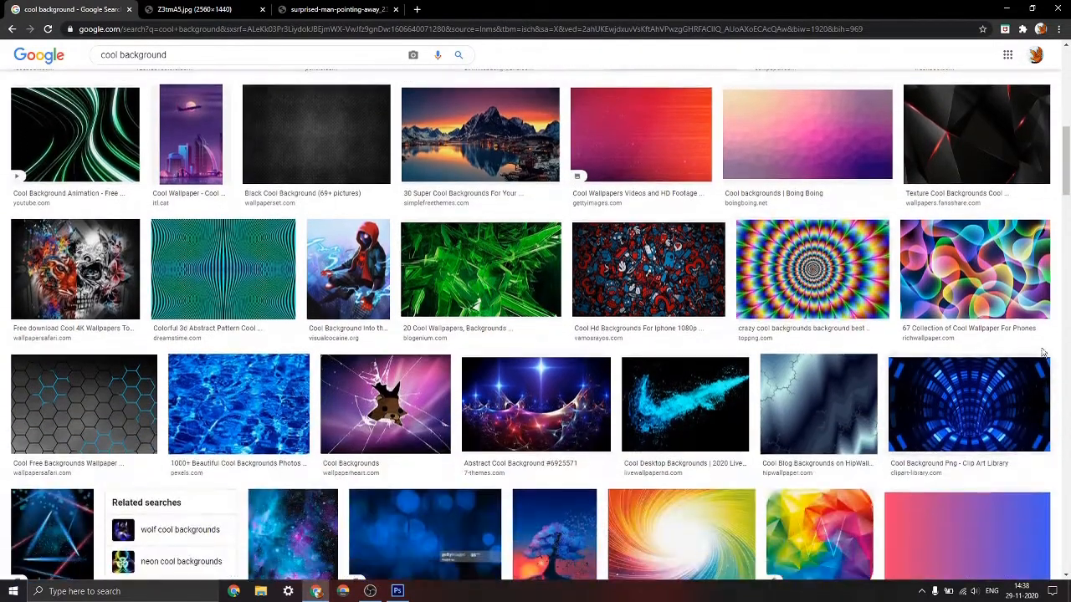
scroll(984, 421, "down", 4)
scroll(984, 421, "down", 6)
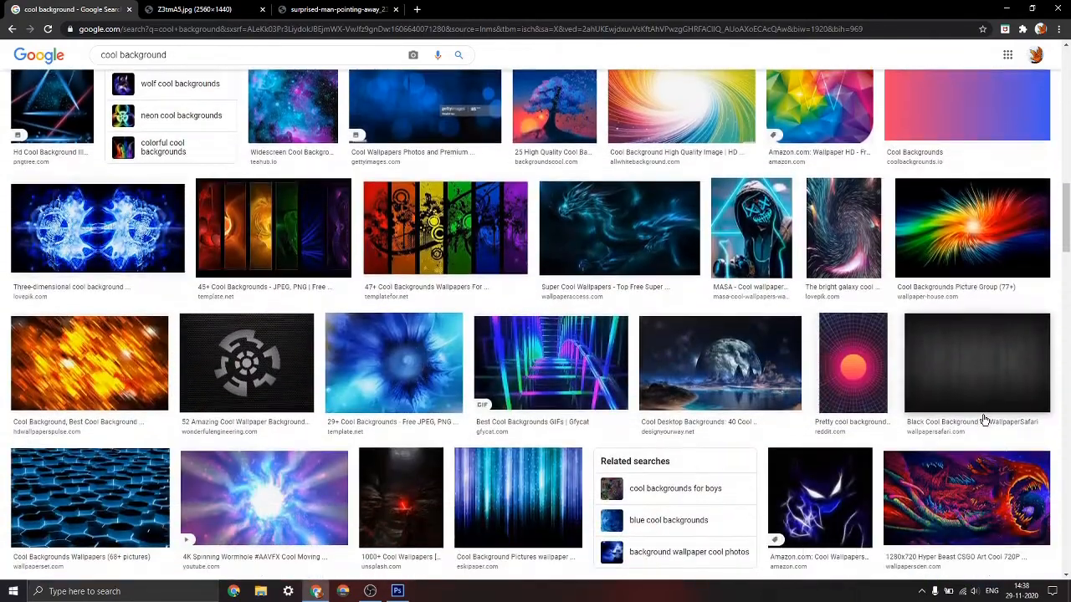
scroll(984, 421, "down", 10)
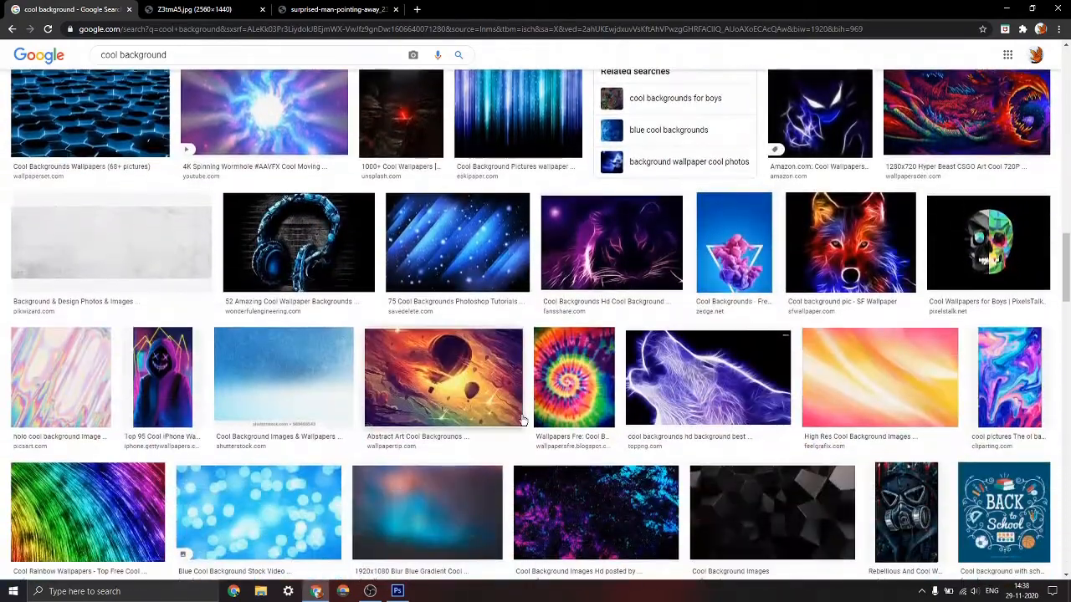
scroll(530, 411, "down", 7)
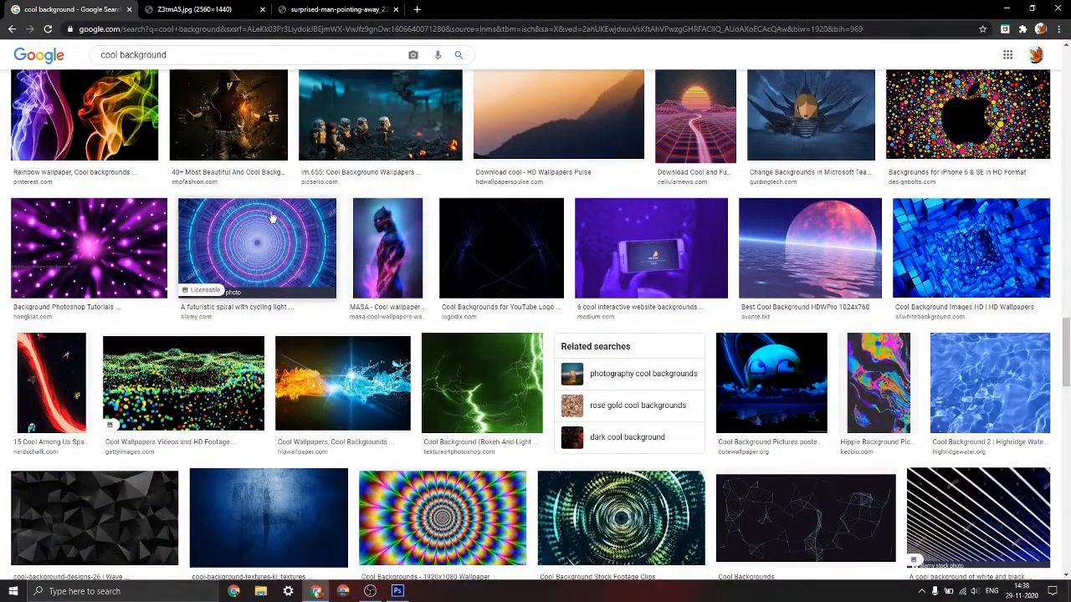
scroll(266, 251, "down", 2)
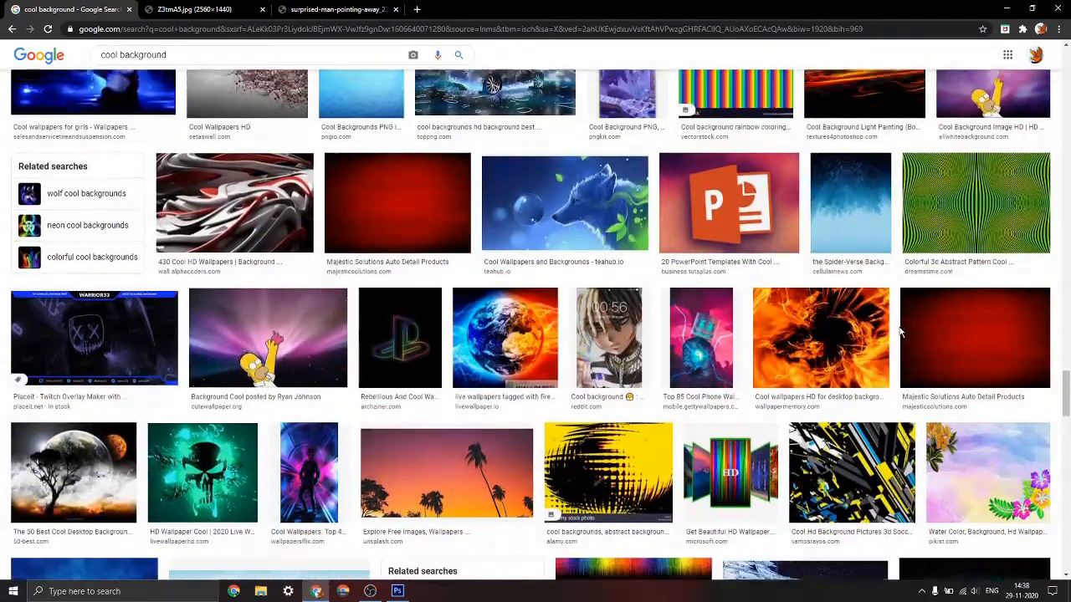
scroll(920, 334, "down", 7)
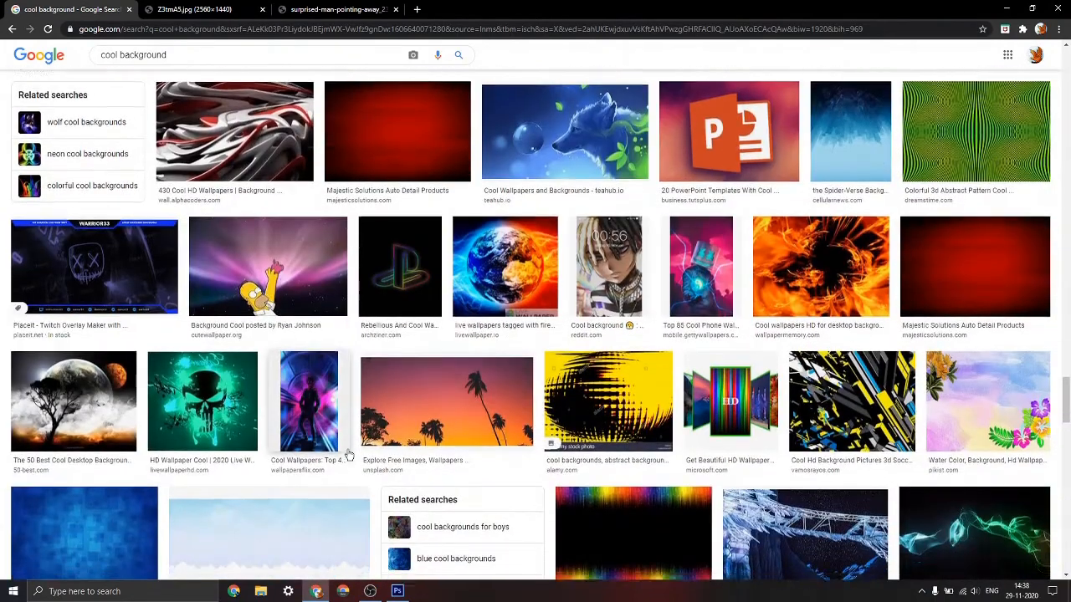
scroll(144, 408, "up", 3)
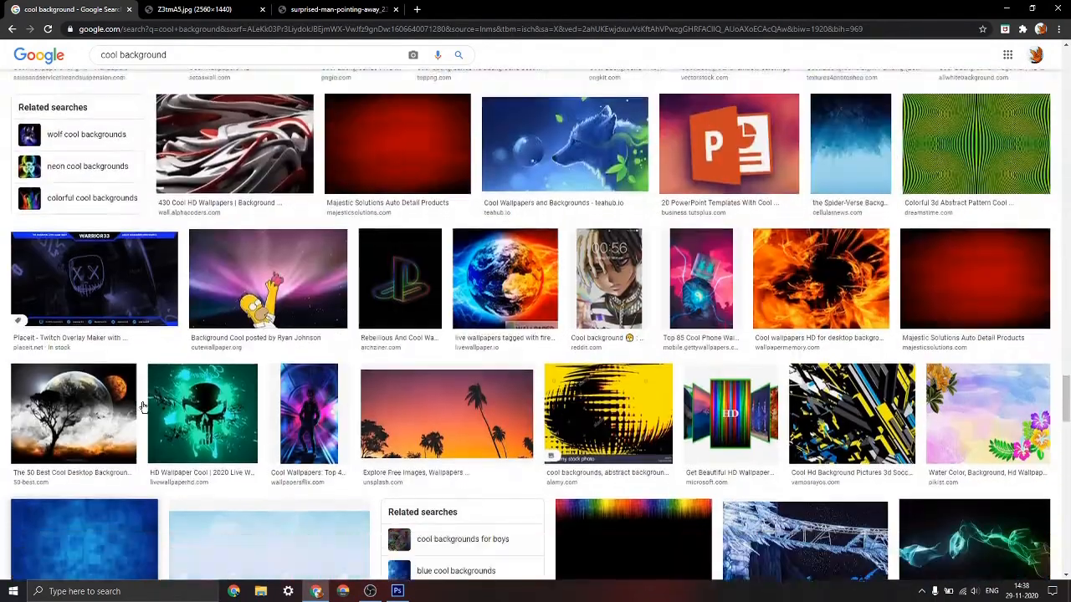
scroll(125, 402, "down", 3)
scroll(84, 389, "up", 8)
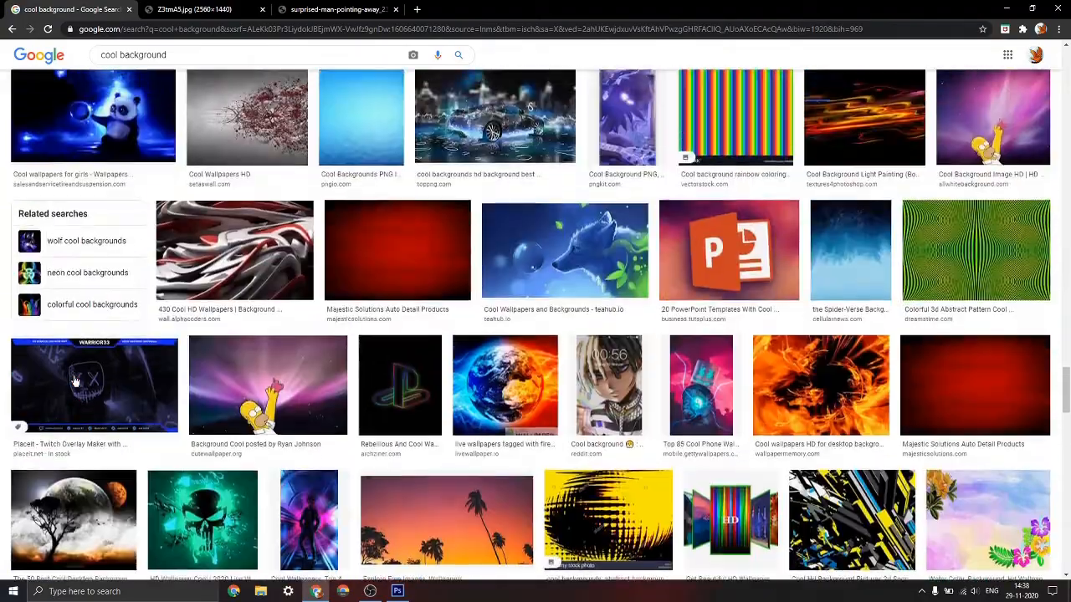
scroll(74, 380, "up", 5)
scroll(88, 377, "down", 3)
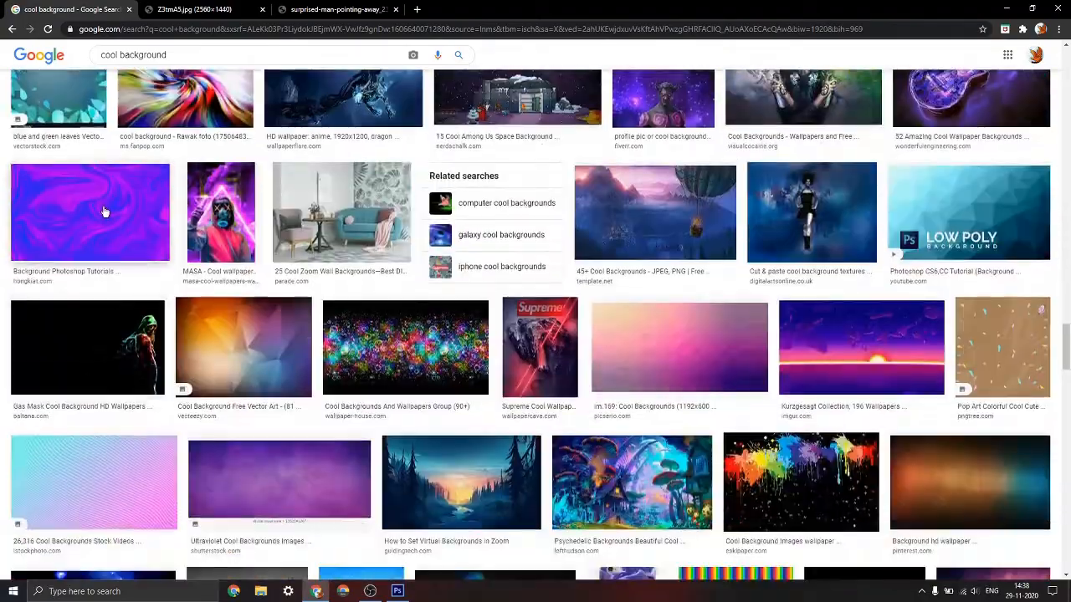
scroll(728, 368, "down", 6)
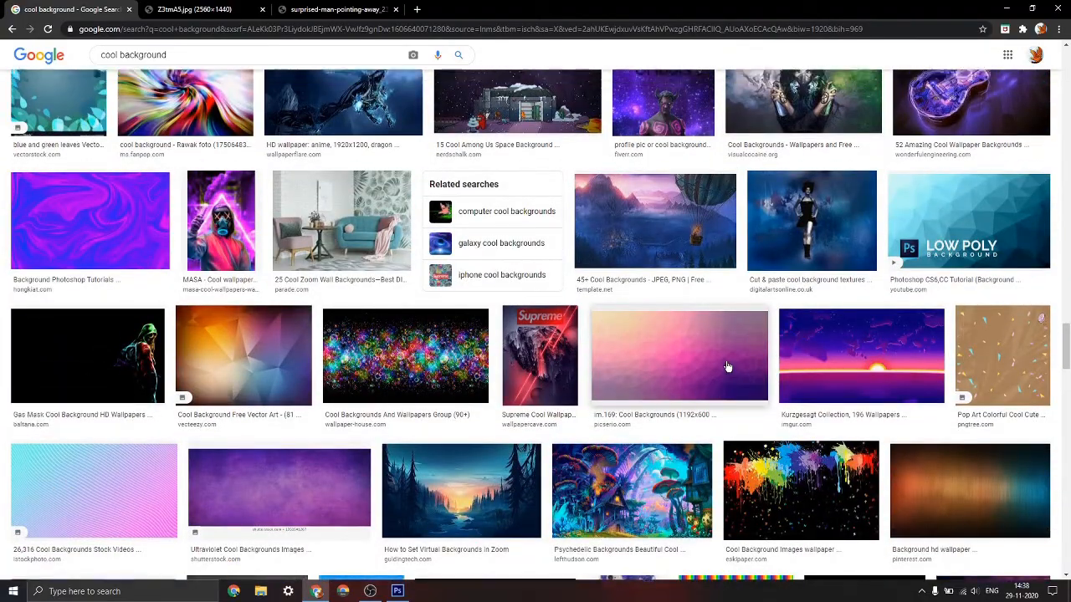
scroll(728, 367, "up", 15)
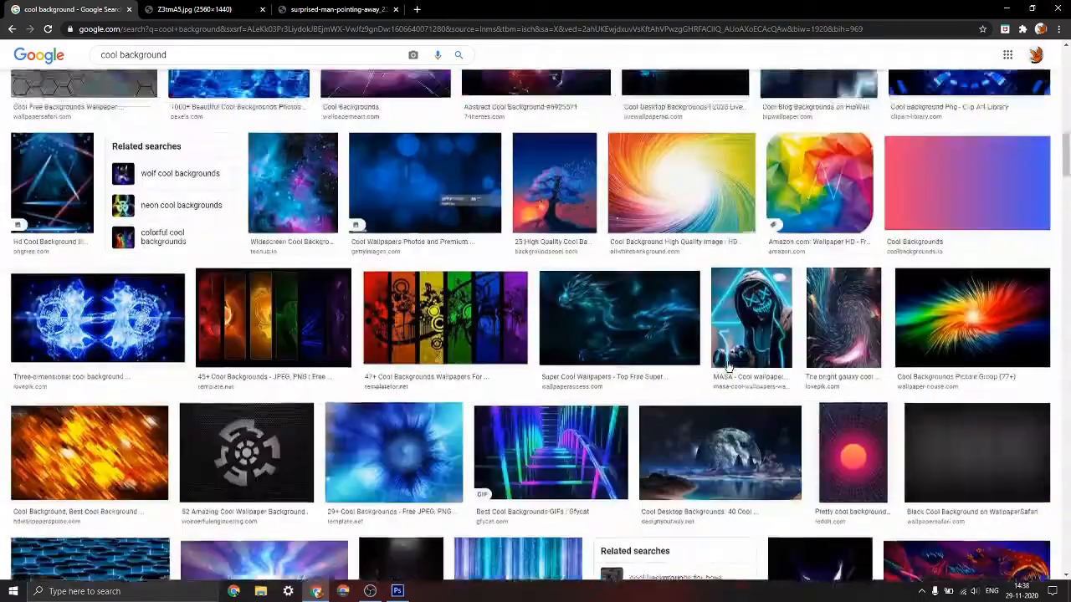
Copy the blue light-streak background image from the open Z3tmA5.jpg page
key("ctrl+Tab")
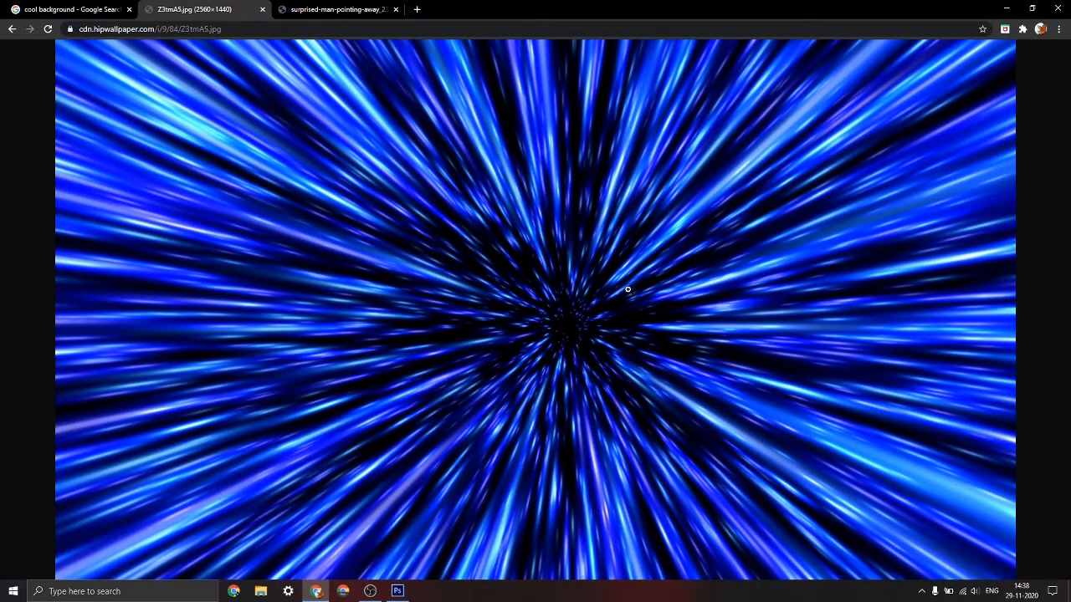
right_click(512, 170)
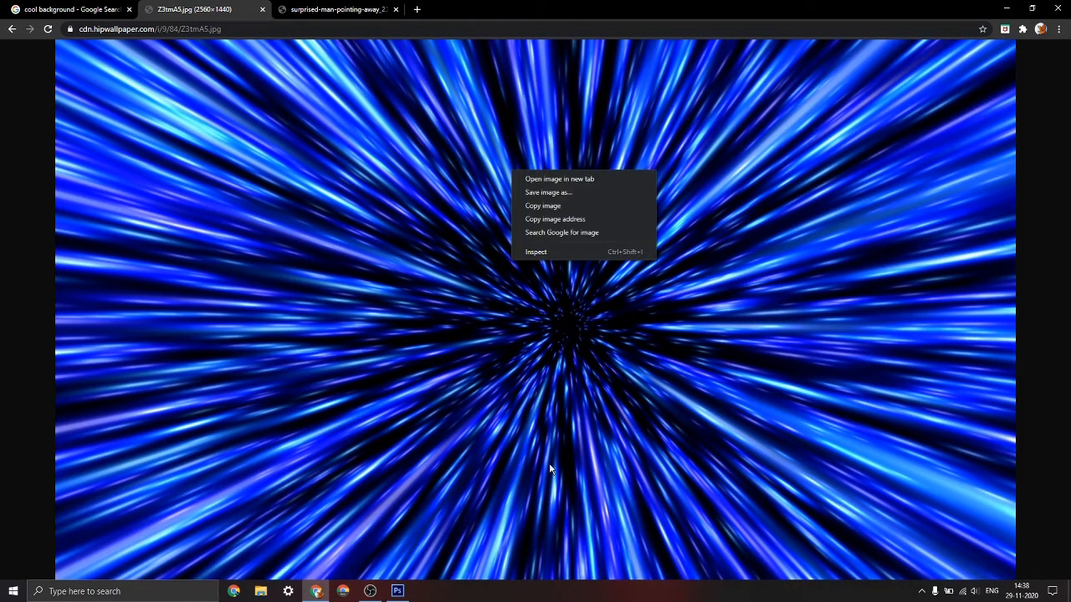
left_click(544, 206)
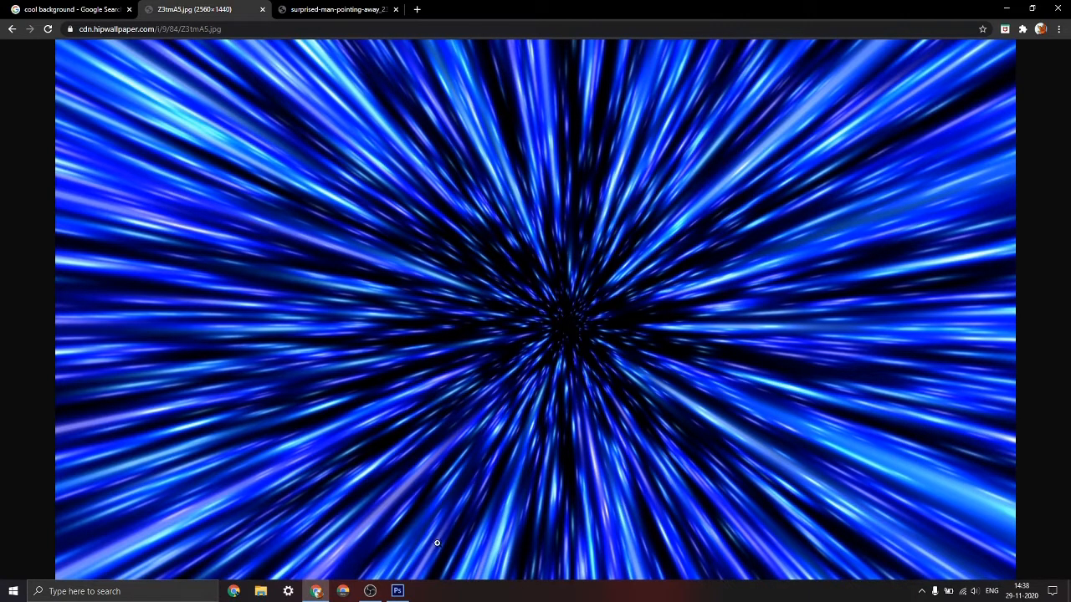
Switch to Photoshop, start a new document, and name it Thumbnail
left_click(397, 591)
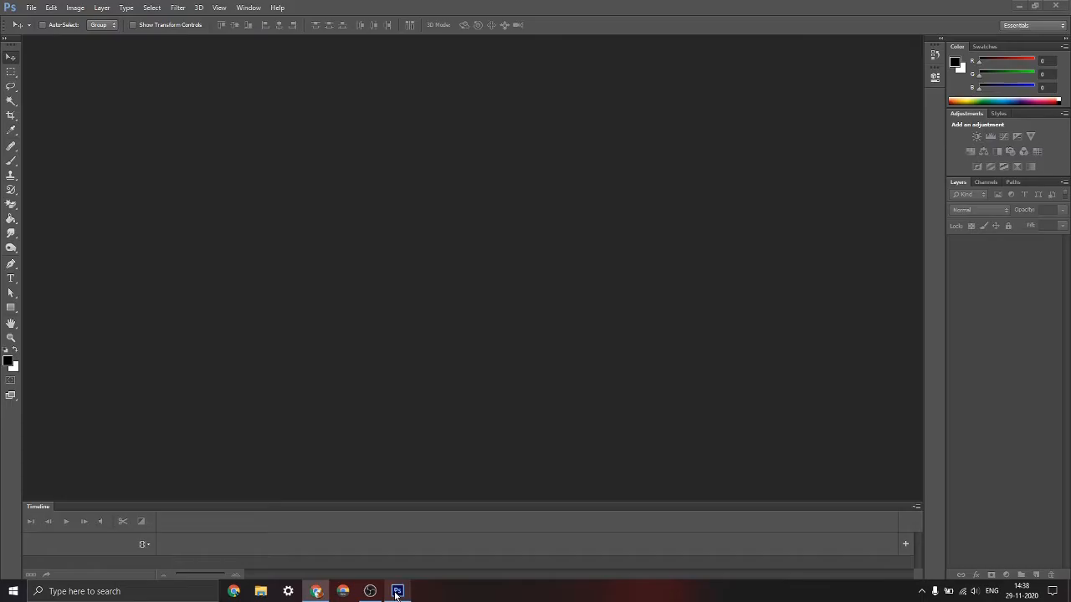
left_click(33, 7)
left_click(322, 240)
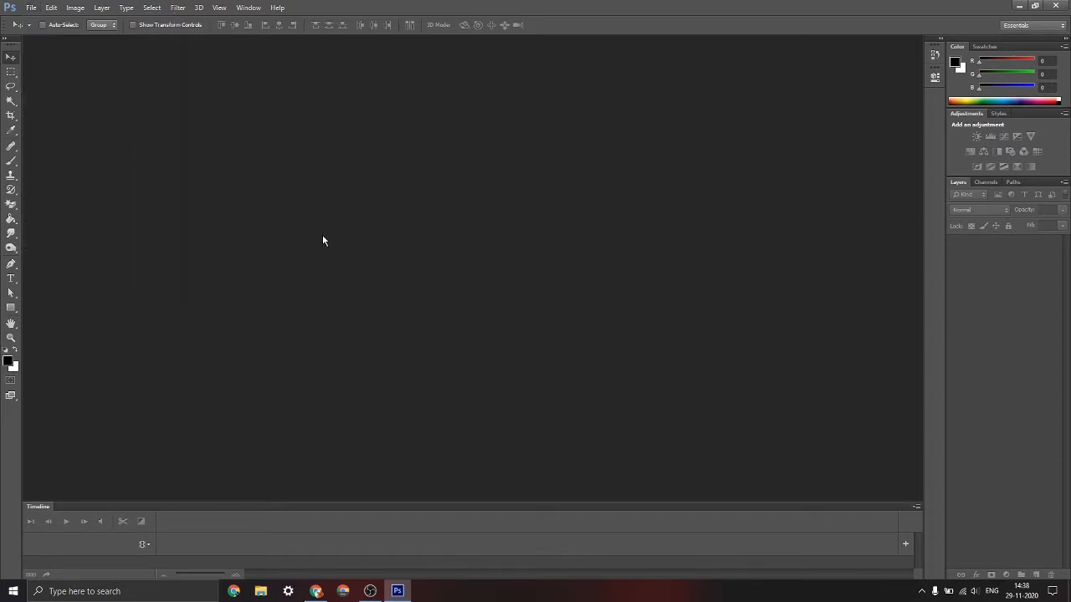
key("ctrl+n")
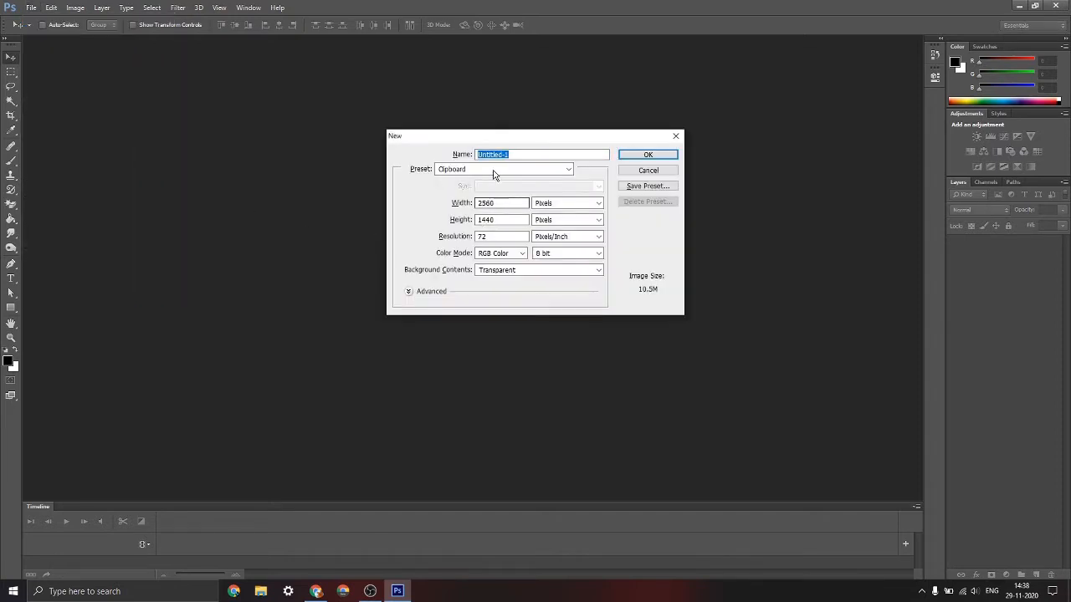
left_click_drag(473, 138, 459, 138)
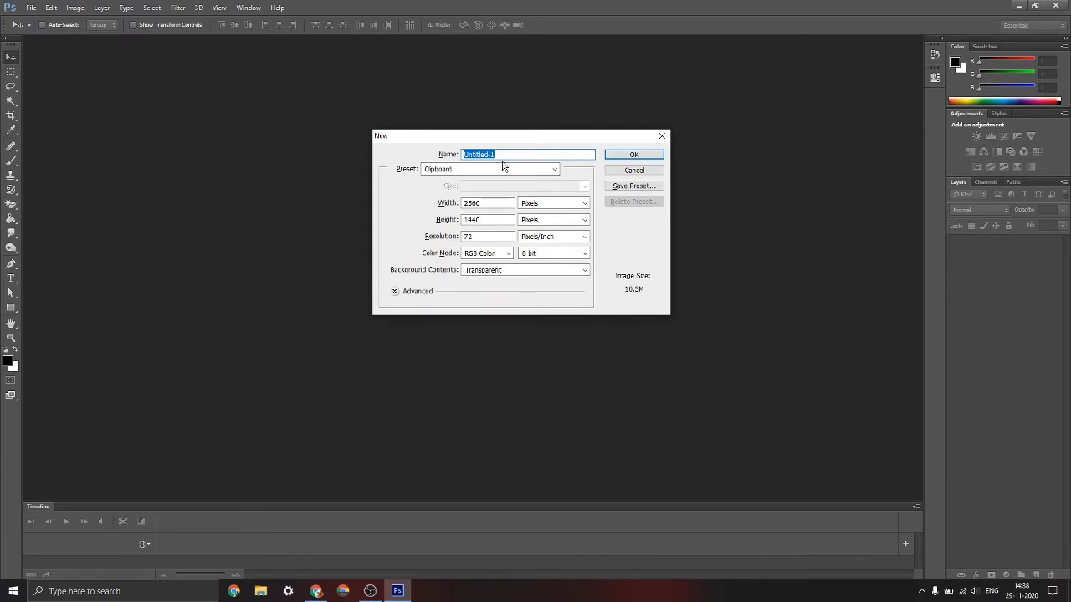
type("Tuhm")
left_click_drag(512, 156, 441, 155)
type("Thumbnail")
Apply the Thumbnail YT preset of 1280 x 720 pixels to the new document
left_click(462, 171)
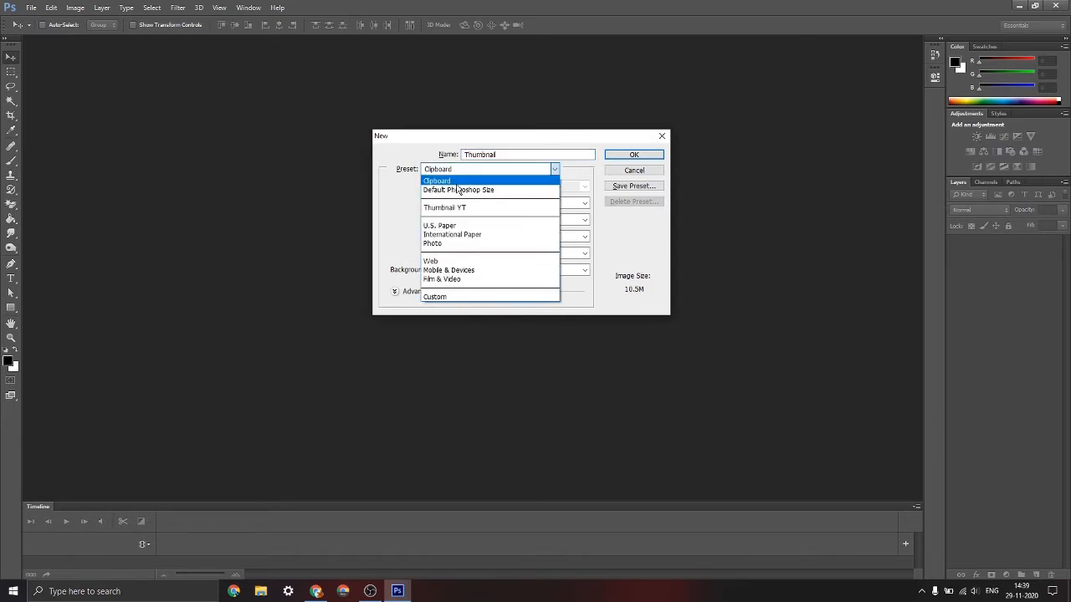
left_click(453, 208)
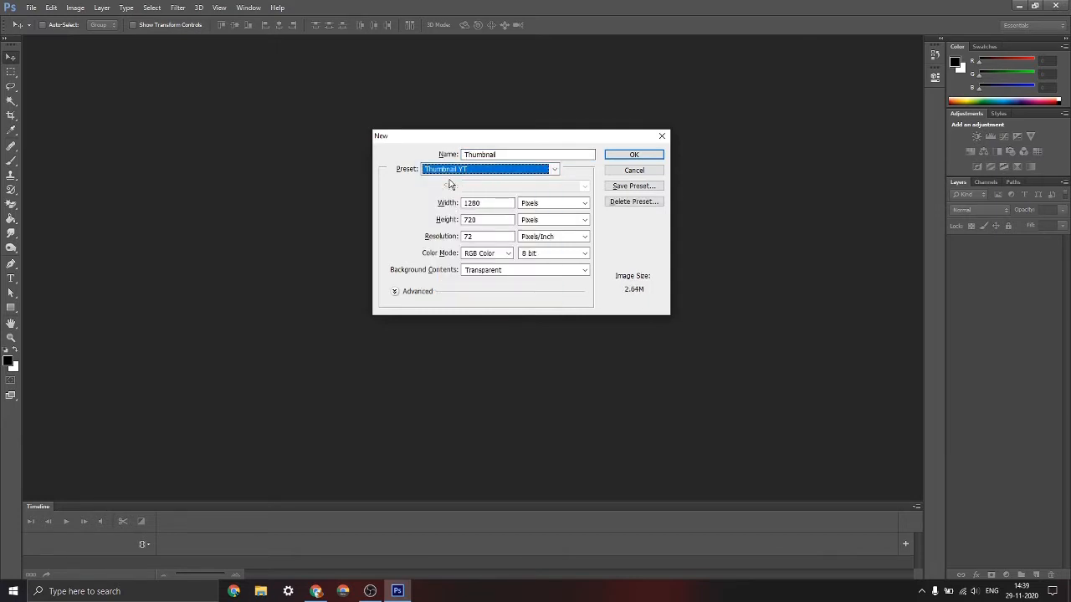
key("shift+Tab")
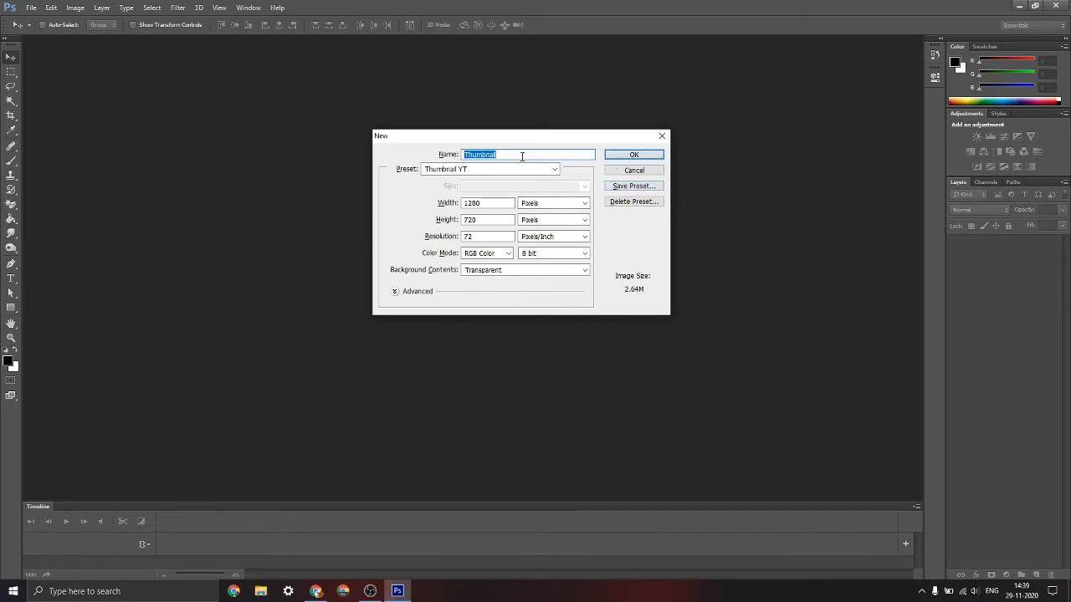
left_click(545, 171)
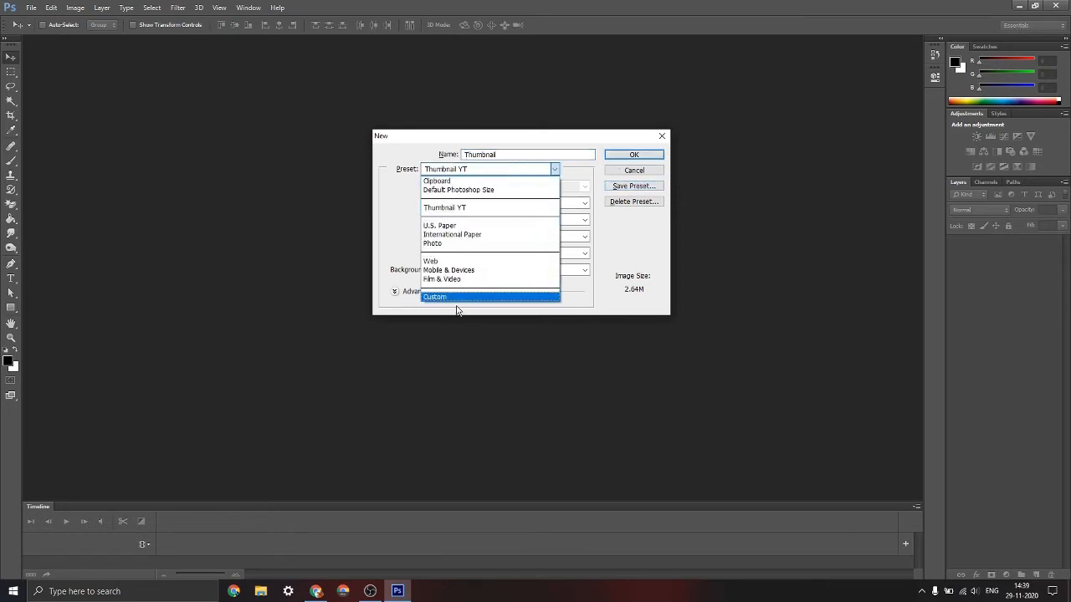
left_click(404, 207)
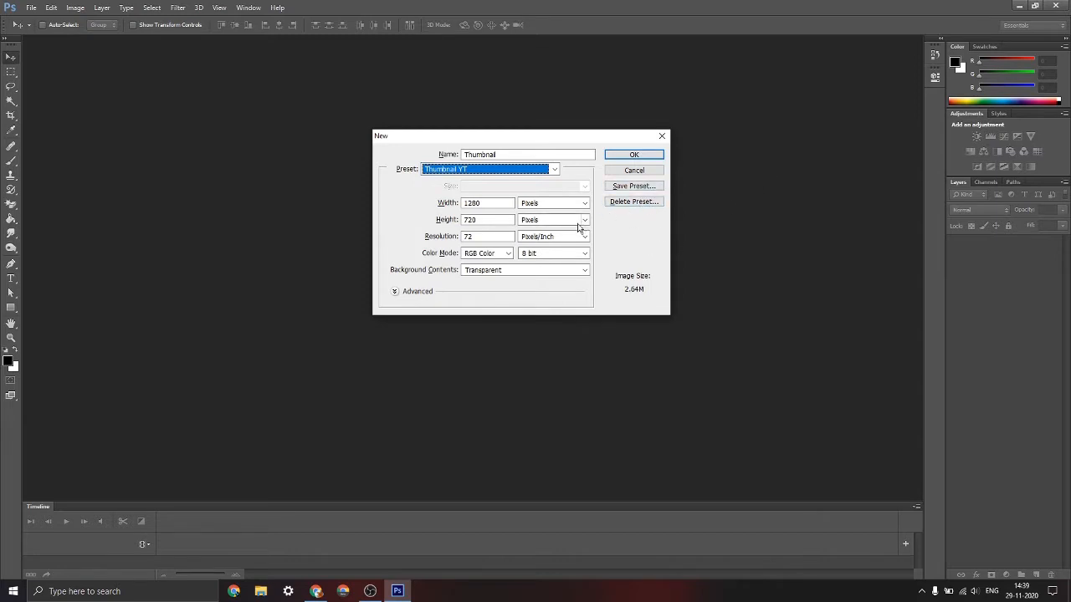
Keep the background contents transparent and create the 1280 x 720 pixel Thumbnail document
left_click_drag(500, 203, 452, 223)
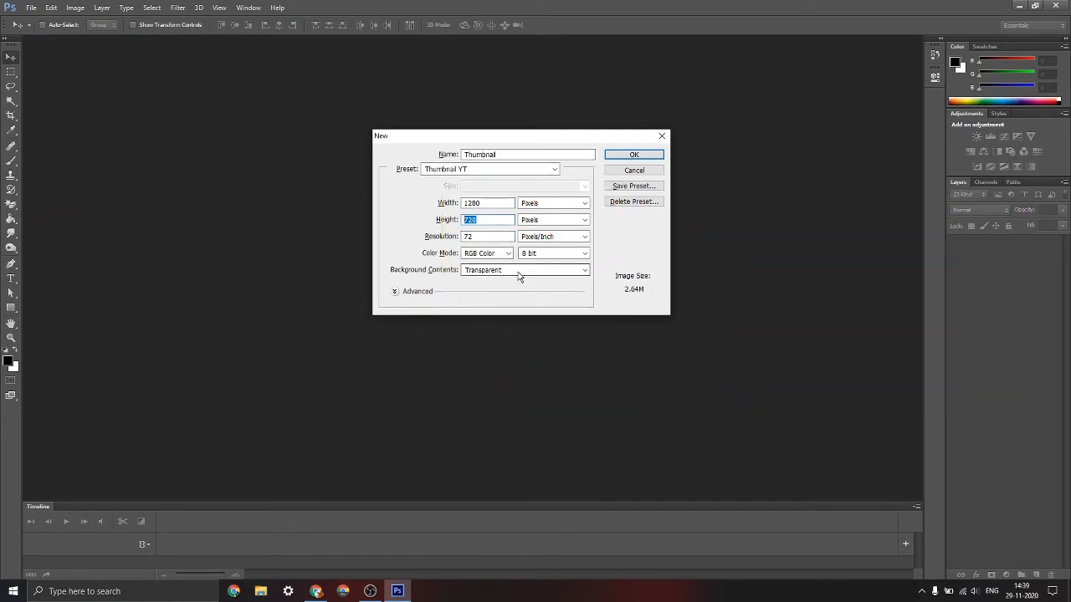
left_click(518, 270)
left_click(586, 270)
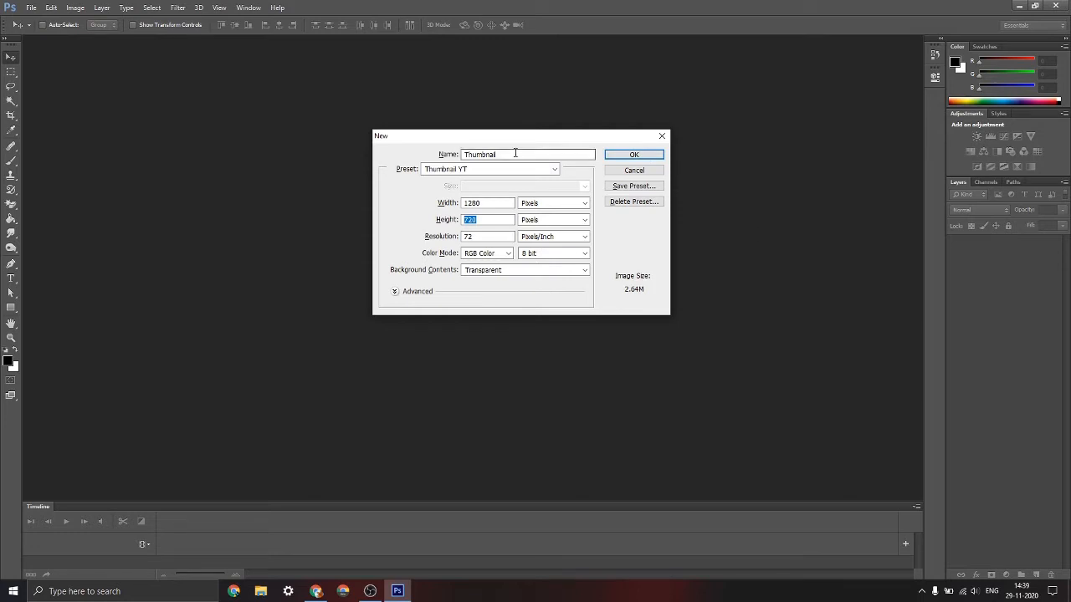
left_click(627, 154)
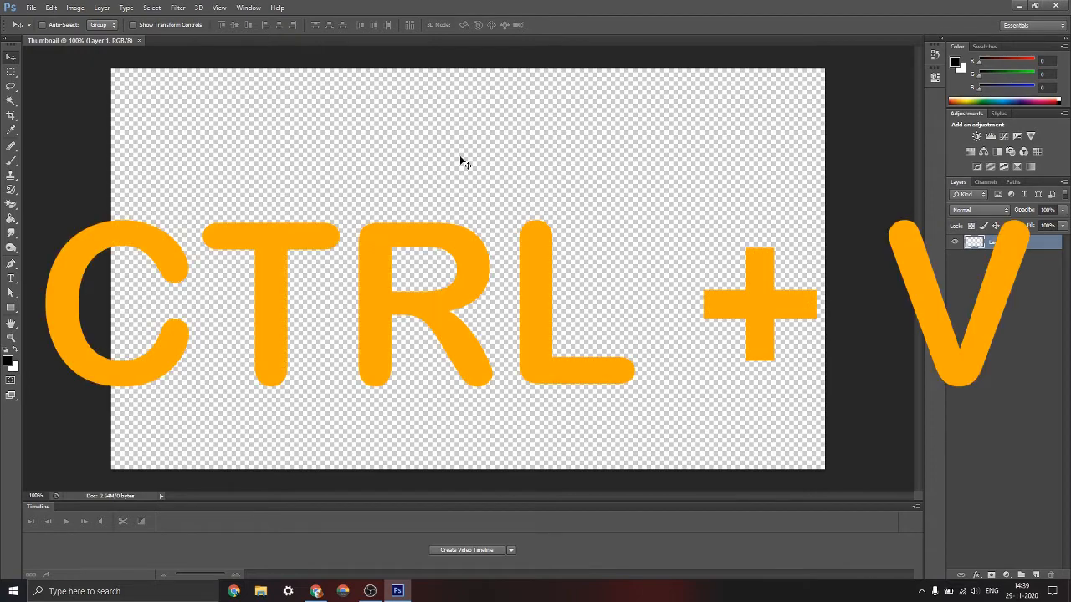
Paste the blue light-streak image and position it so the streaks' centre sits in the lower-left part of the canvas
key("ctrl+v")
mouse_move(437, 185)
left_mouse_down()
mouse_move(344, 104)
mouse_move(78, 137)
left_mouse_up()
mouse_move(327, 269)
left_mouse_down()
mouse_move(388, 222)
mouse_move(403, 189)
mouse_move(434, 176)
left_mouse_up()
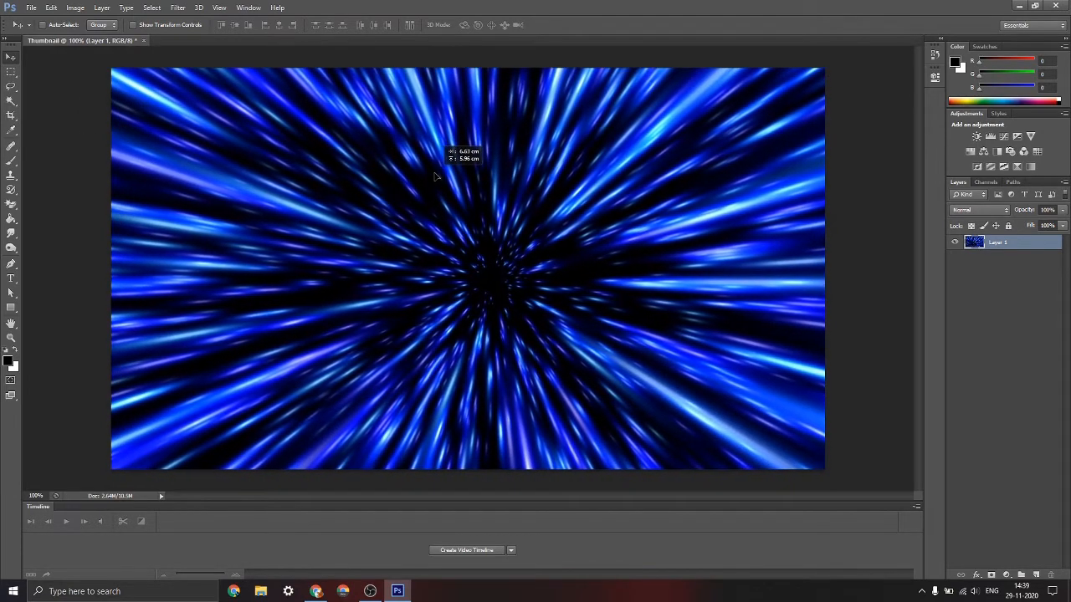
mouse_move(492, 237)
left_mouse_down()
mouse_move(404, 243)
mouse_move(509, 427)
mouse_move(456, 332)
mouse_move(404, 58)
mouse_move(520, 209)
mouse_move(410, 159)
mouse_move(314, 209)
mouse_move(100, 243)
left_mouse_up()
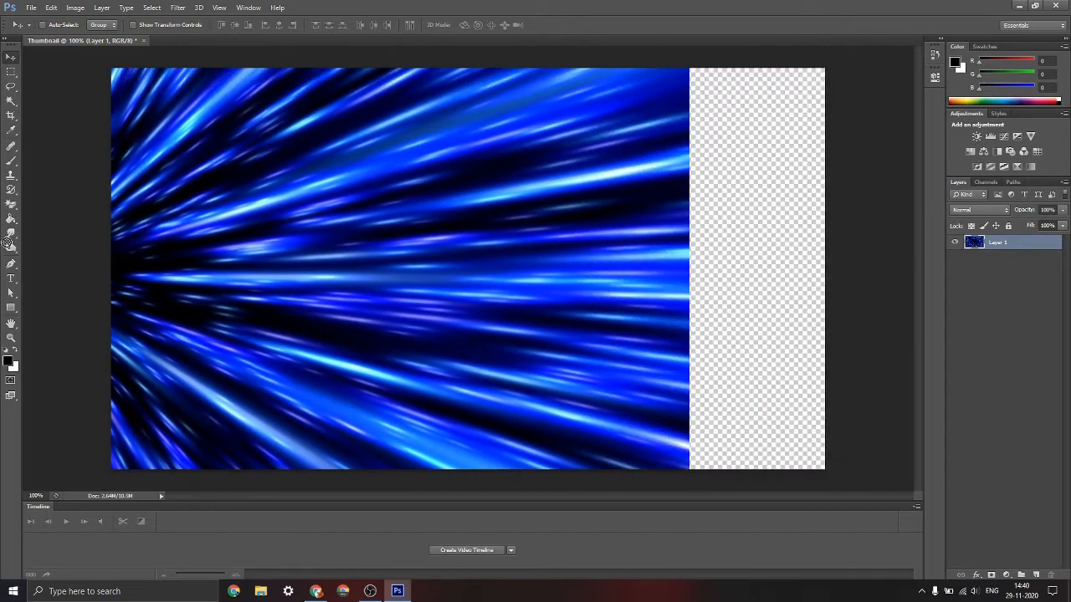
mouse_move(34, 238)
left_mouse_down()
mouse_move(346, 211)
mouse_move(306, 219)
mouse_move(518, 214)
mouse_move(470, 226)
mouse_move(502, 174)
mouse_move(402, 186)
mouse_move(355, 353)
mouse_move(464, 269)
mouse_move(394, 227)
mouse_move(318, 234)
mouse_move(320, 210)
mouse_move(300, 275)
mouse_move(274, 281)
mouse_move(273, 296)
mouse_move(271, 283)
left_mouse_up()
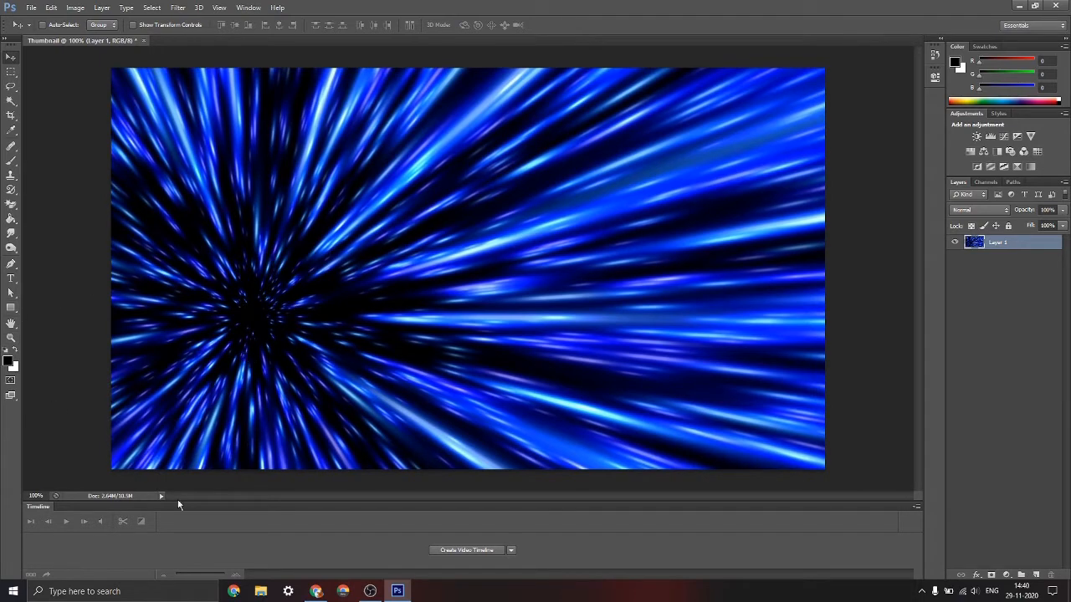
Switch to Chrome and search Google Images for "surprised person"
left_click(317, 591)
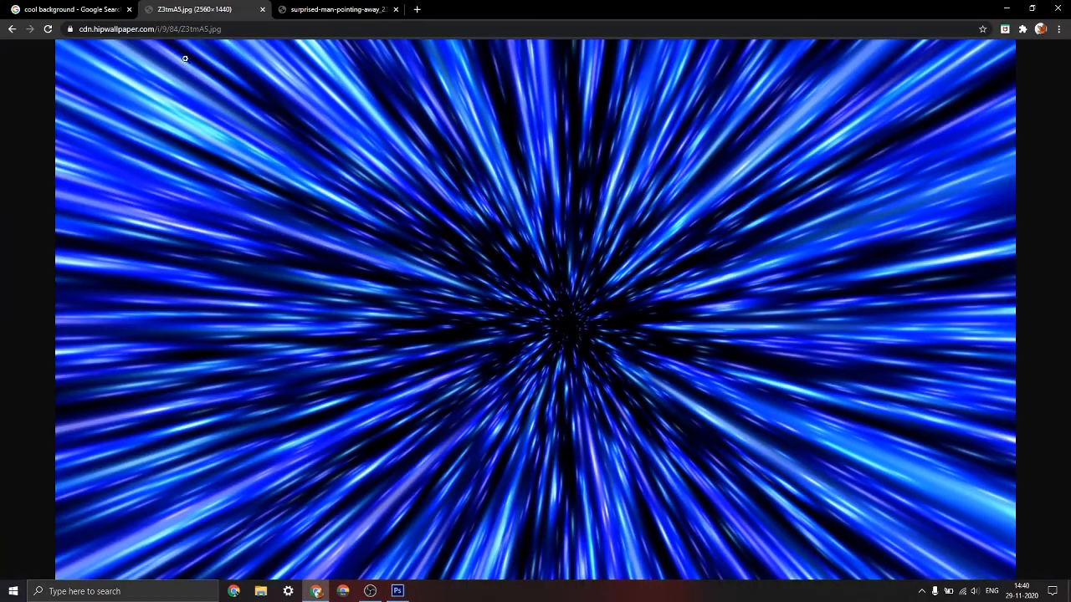
left_click(65, 10)
scroll(203, 126, "up", 3)
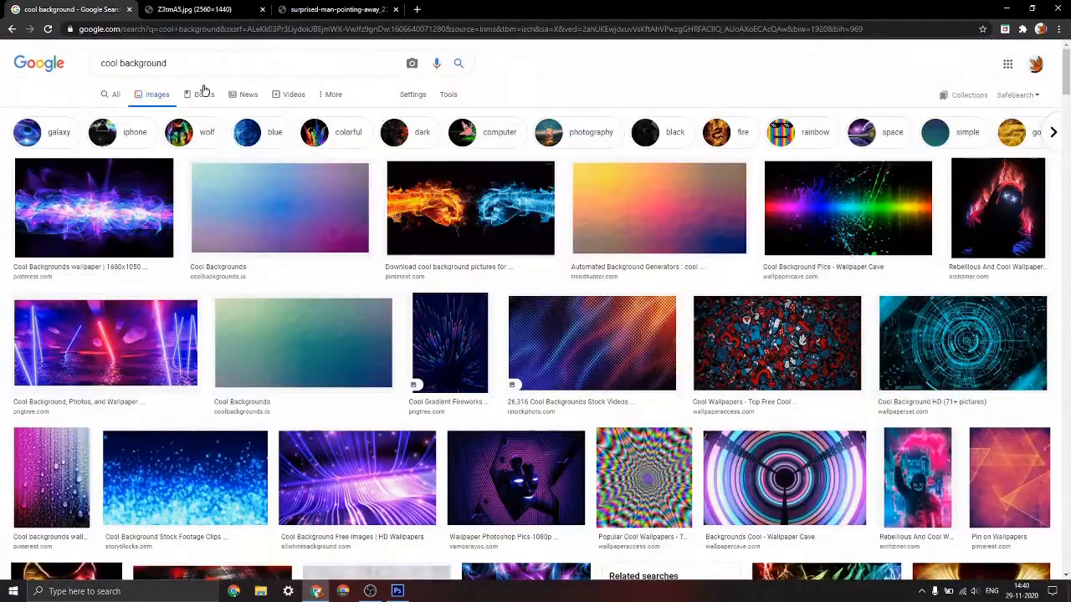
left_click_drag(202, 68, 77, 67)
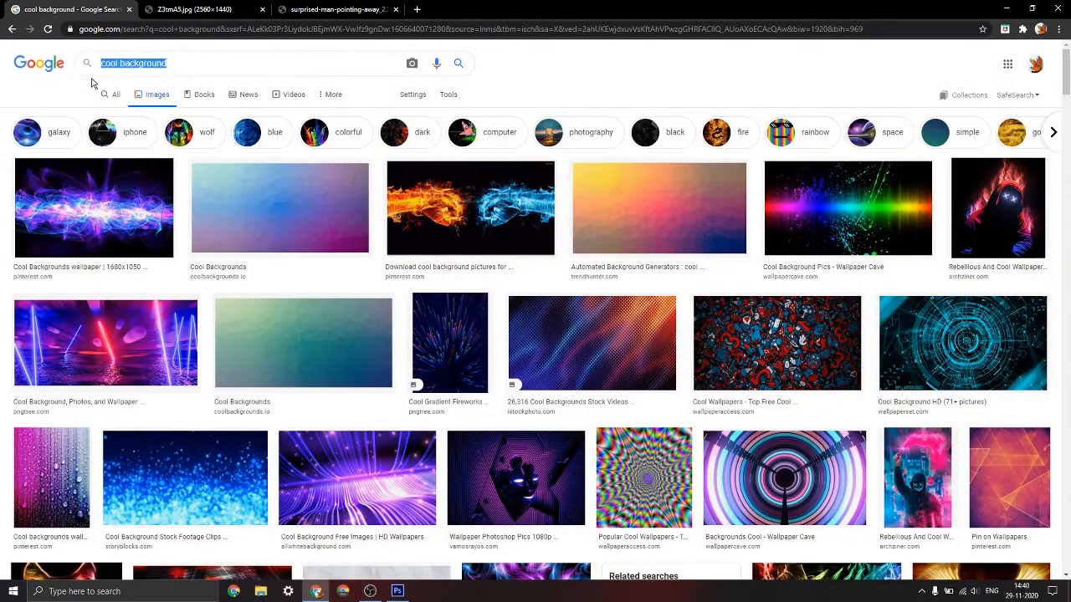
type("sup")
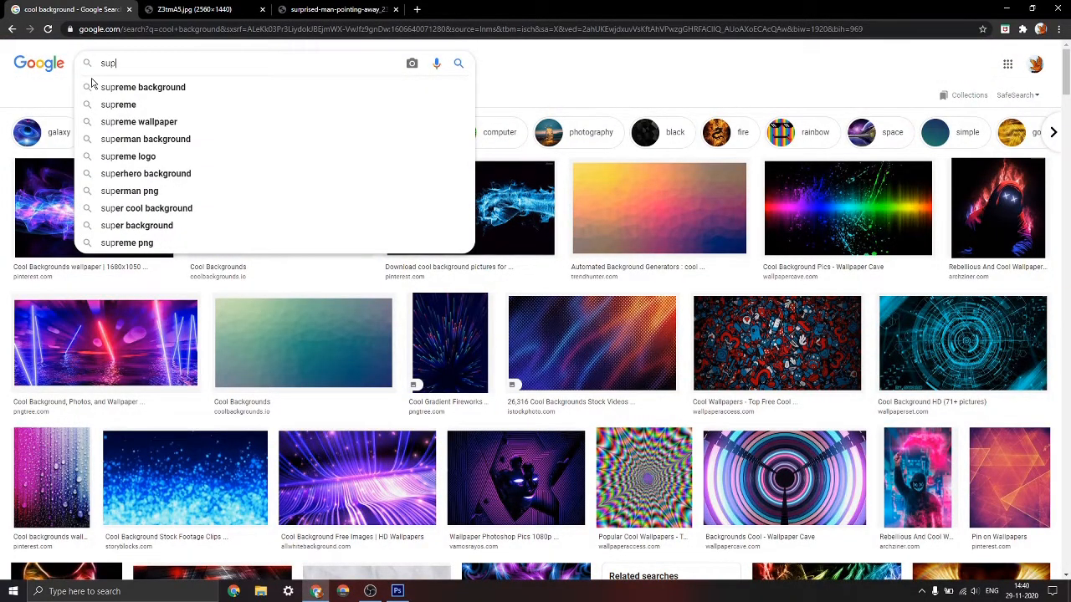
key("BackSpace")
type("rprie")
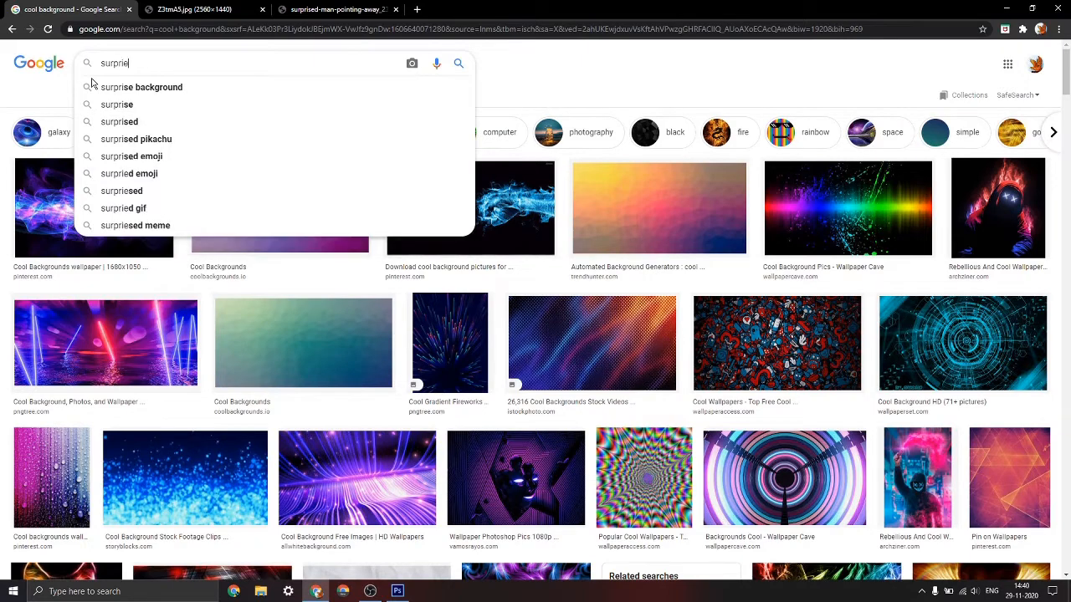
key("BackSpace")
key("BackSpace")
type("sed person")
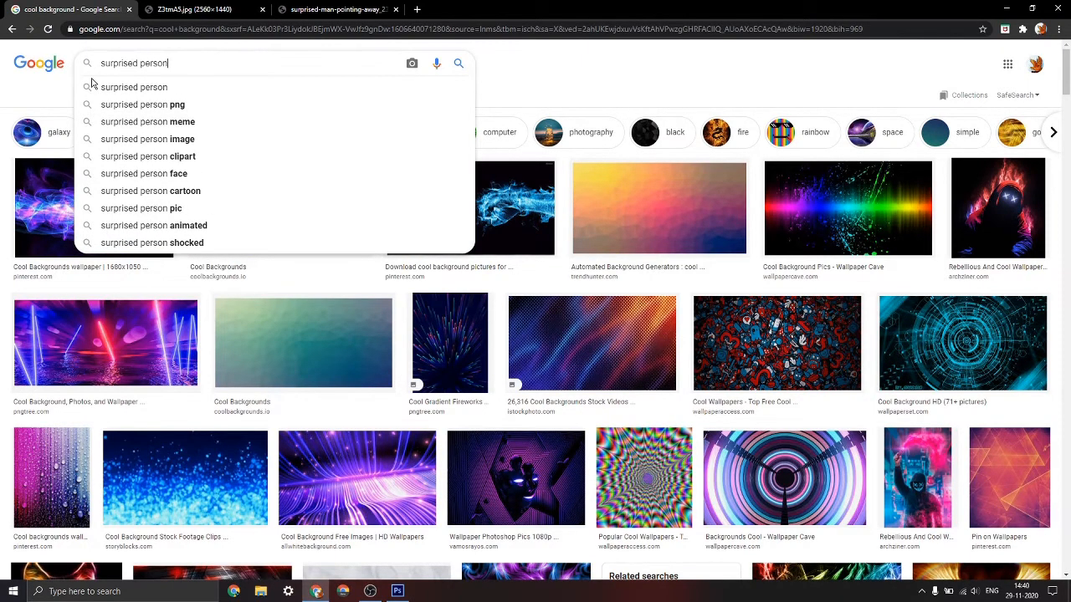
key("Return")
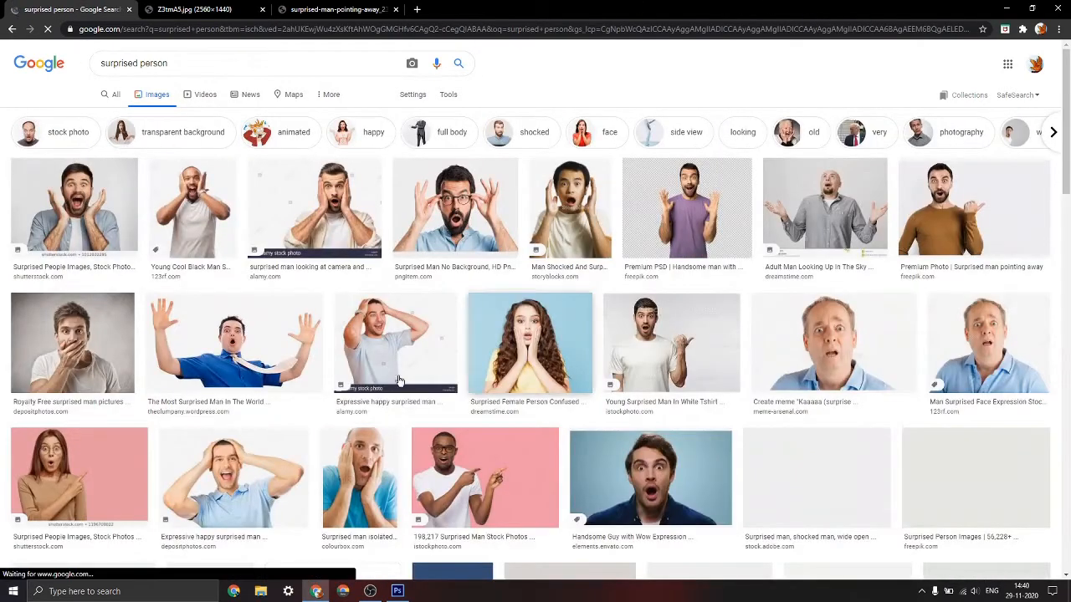
Browse the results and copy the picture of the surprised man in a brown sweater pointing away from its open image page
scroll(410, 360, "down", 3)
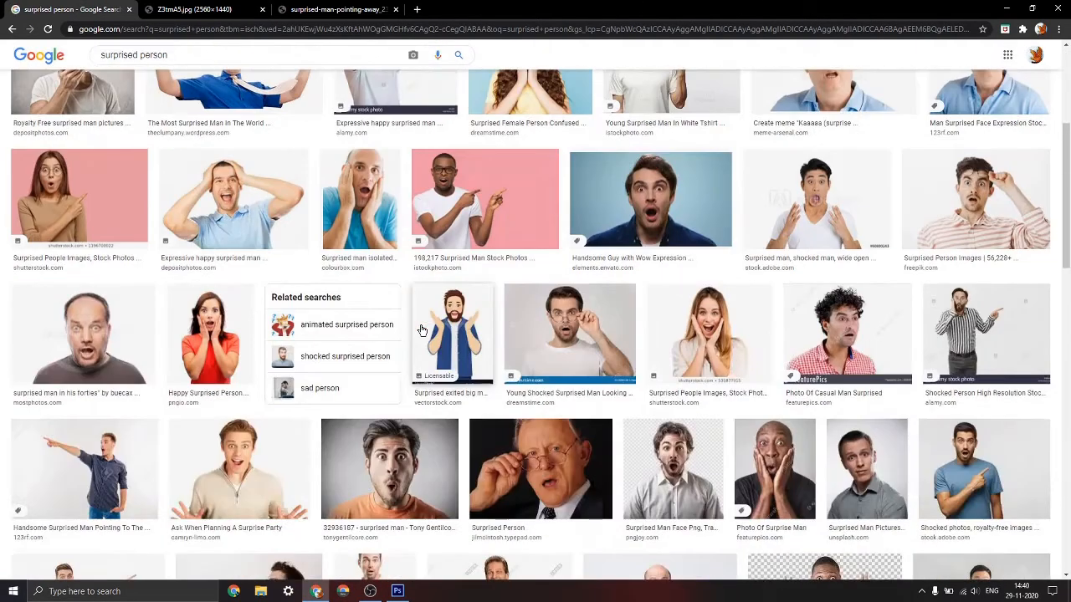
scroll(215, 442, "down", 1)
scroll(759, 466, "up", 5)
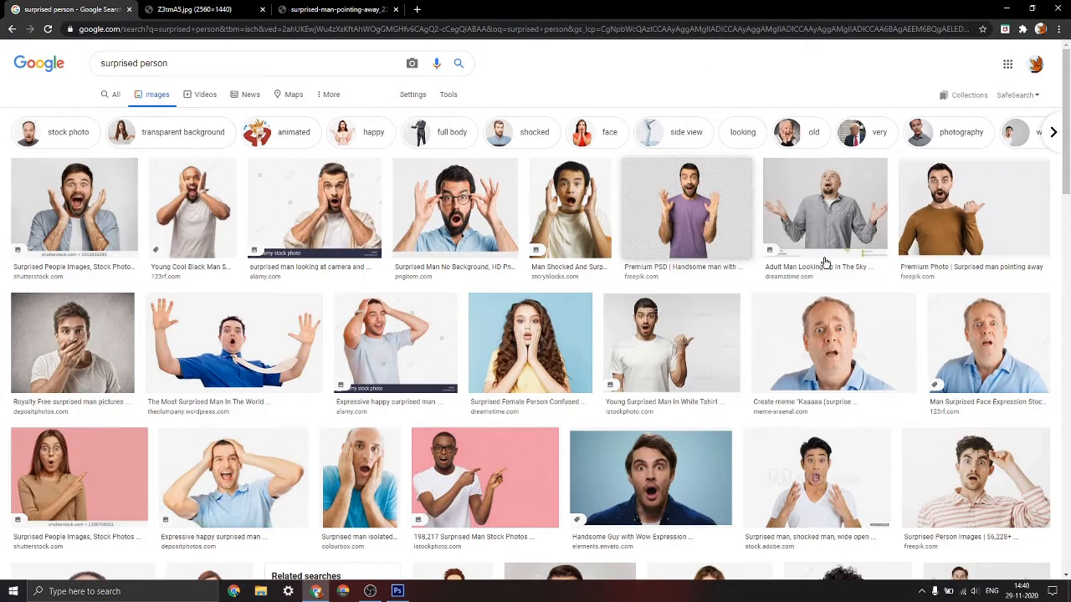
left_click(975, 212)
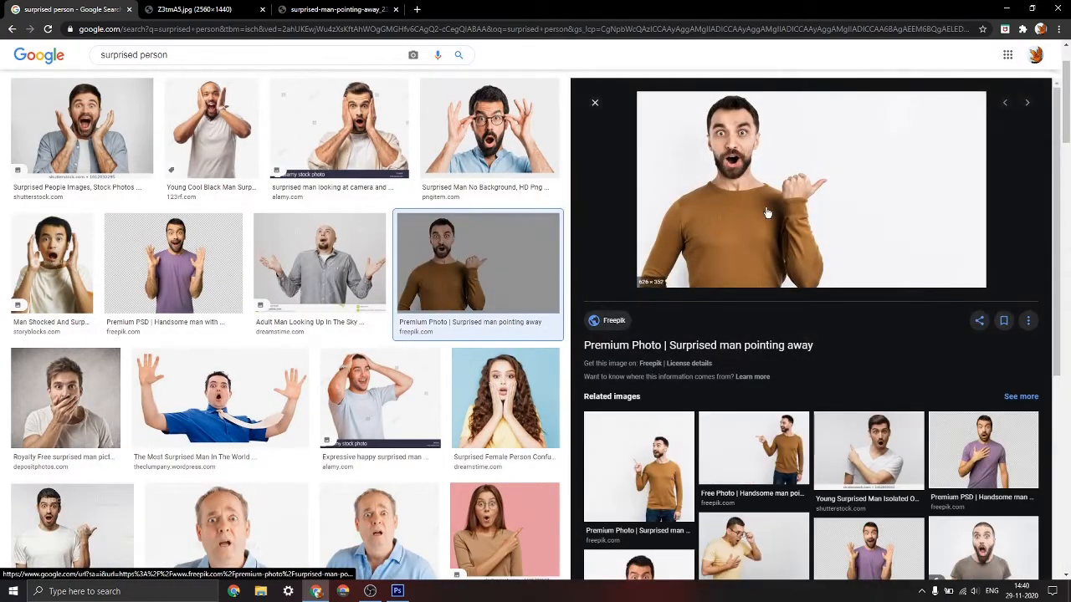
left_click(305, 6)
middle_click(1, 4)
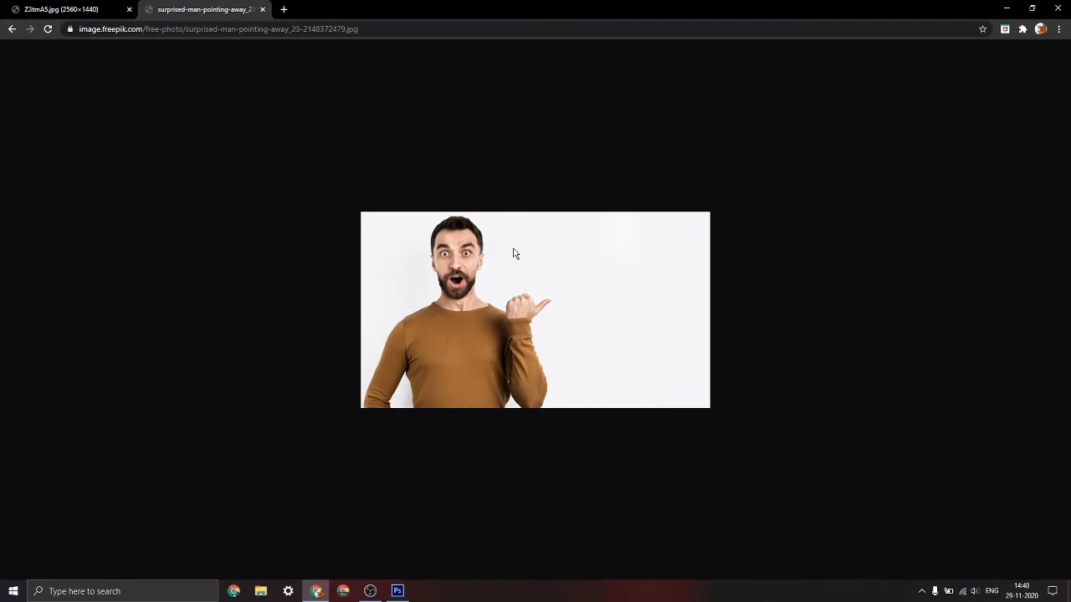
right_click(540, 246)
left_click(575, 287)
Switch to Photoshop, paste the surprised man picture as a new layer, and move it towards the canvas's lower left
left_click(397, 591)
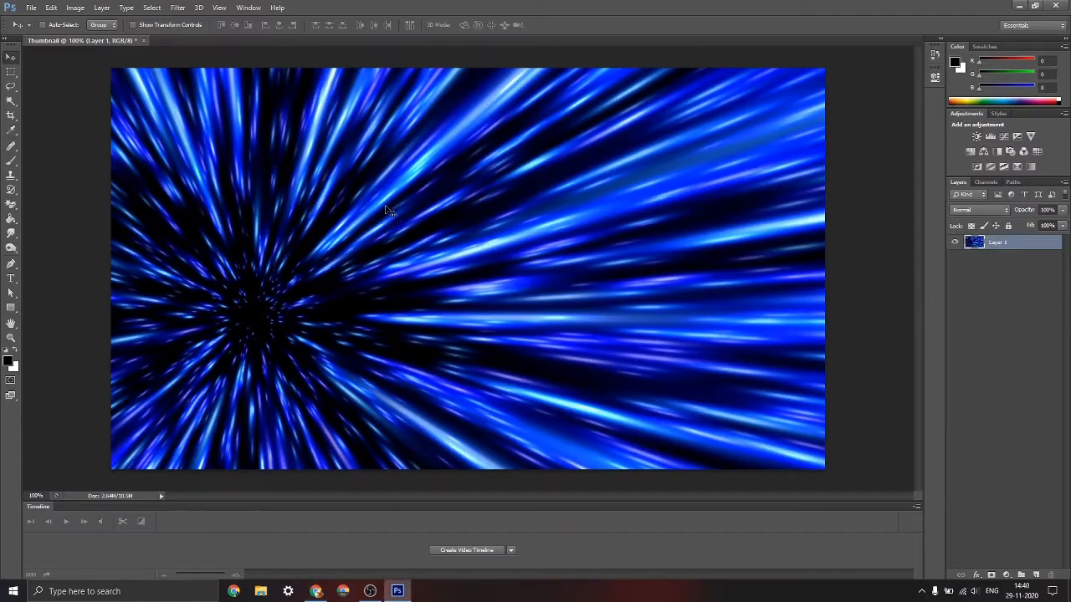
mouse_move(409, 248)
left_mouse_down()
mouse_move(421, 210)
mouse_move(407, 243)
mouse_move(415, 242)
left_mouse_up()
key("ctrl+v")
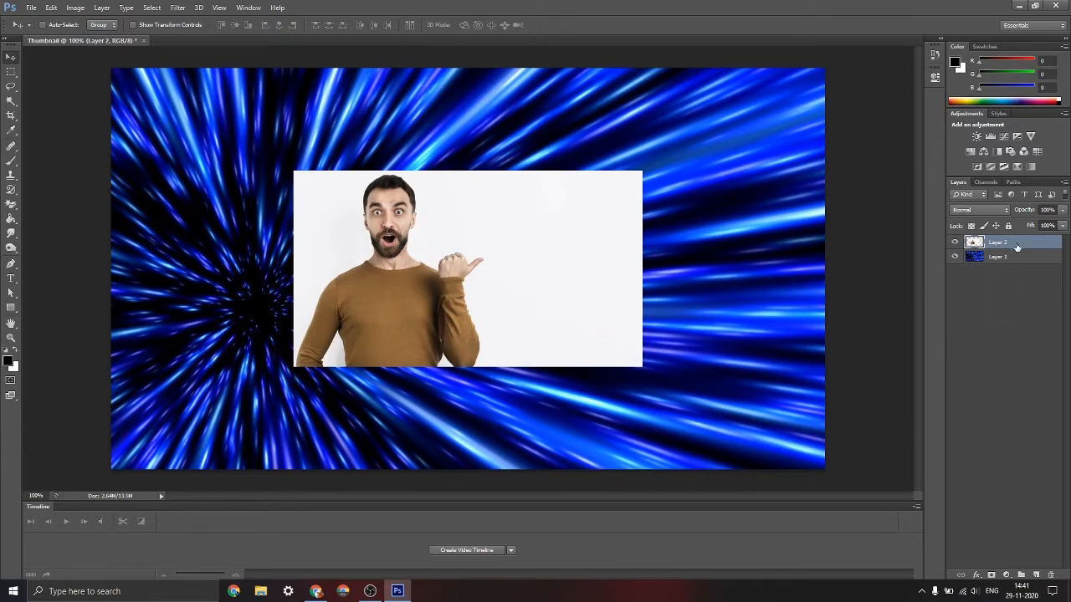
left_click_drag(535, 263, 391, 333)
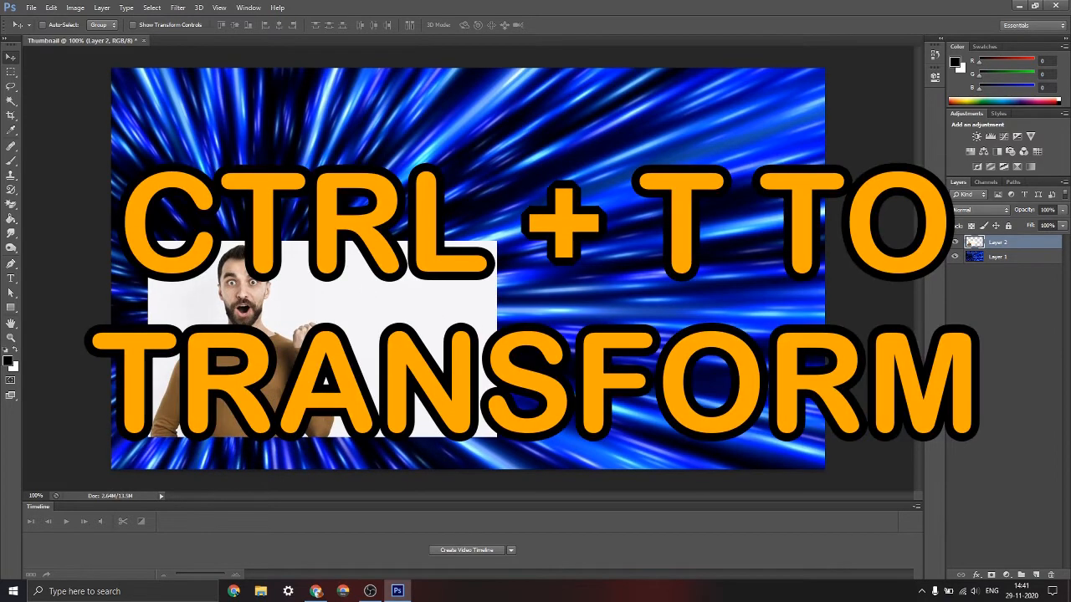
Scale the man's picture proportionally to about 148% and move it into the lower-left corner of the canvas
key("ctrl+t")
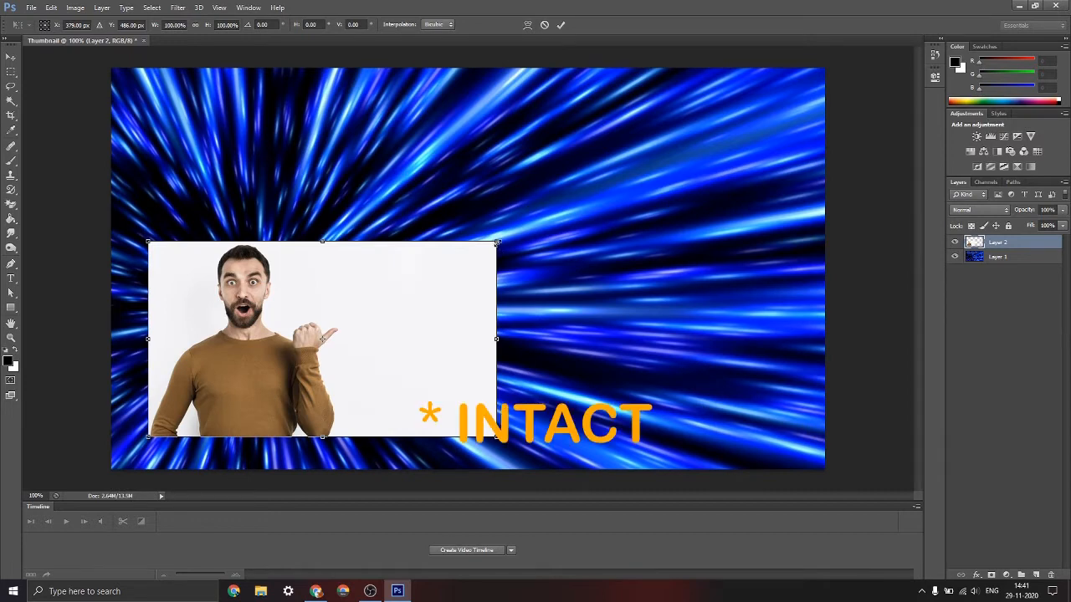
left_click_drag(497, 243, 660, 141)
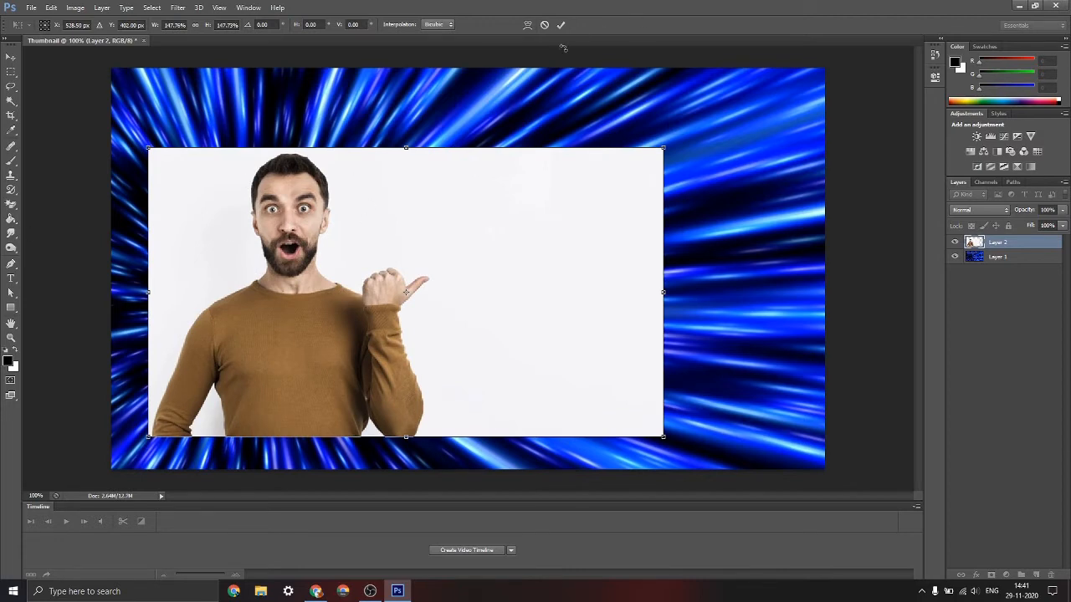
left_click(561, 26)
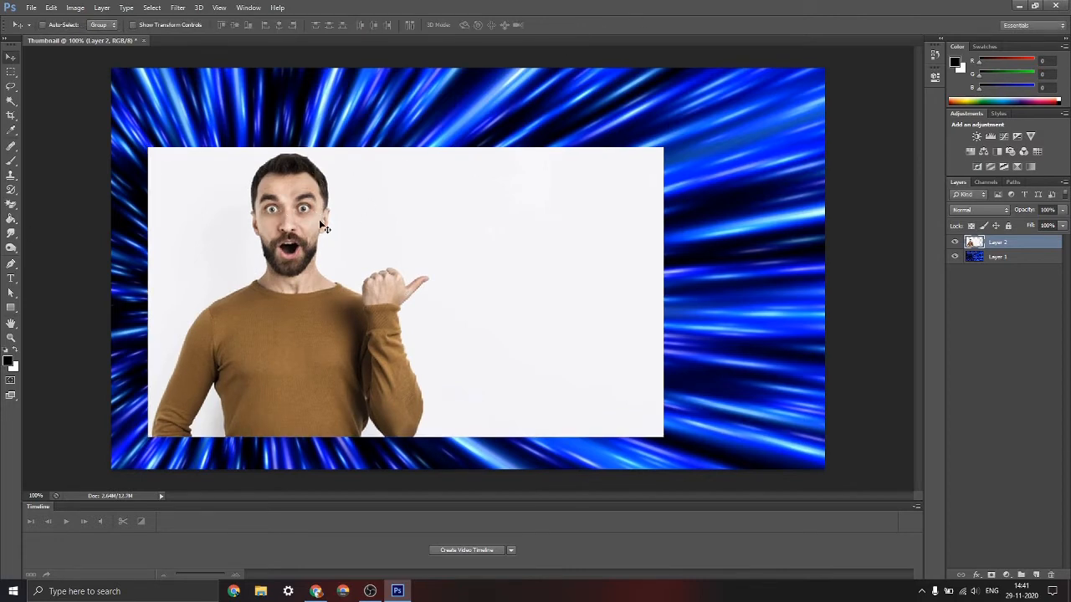
left_click_drag(319, 227, 281, 260)
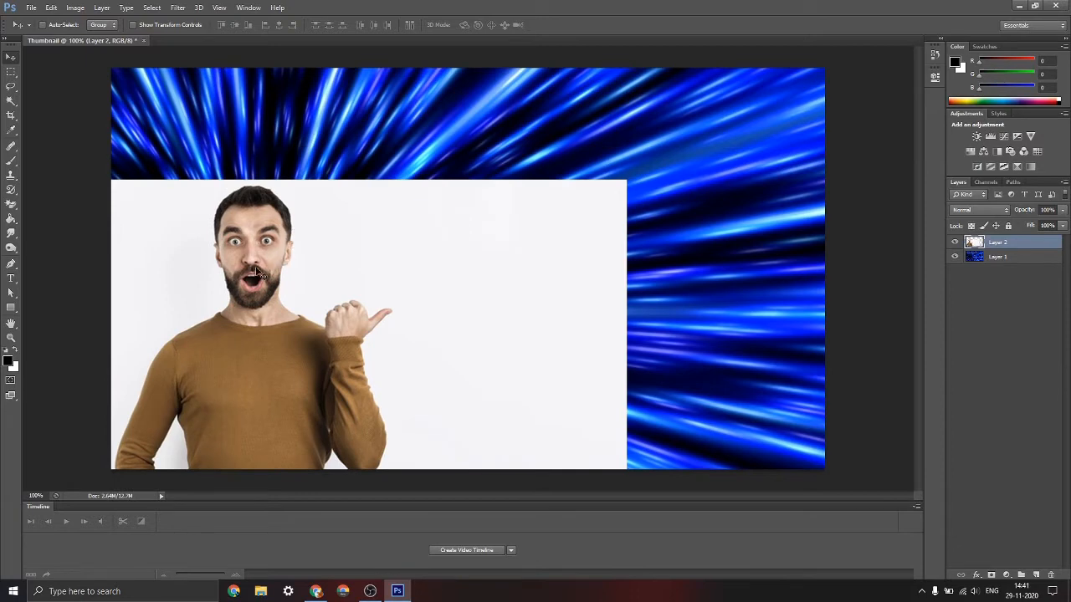
Erase the white background around the man with the Magic Eraser, including the gaps between his arms and torso
left_click(10, 208)
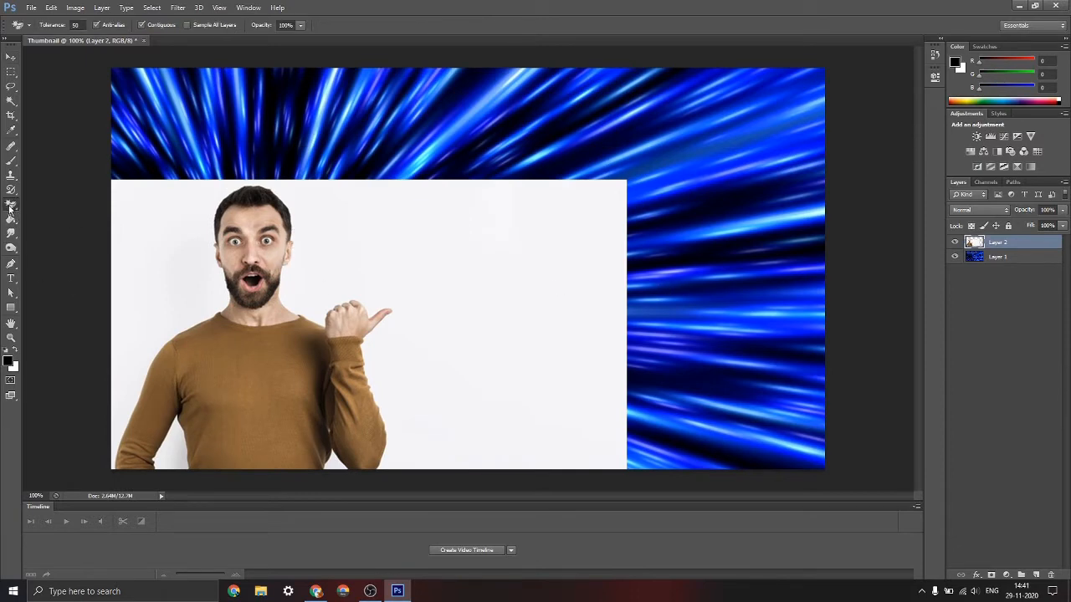
right_click(10, 207)
left_click(35, 224)
left_click(466, 241)
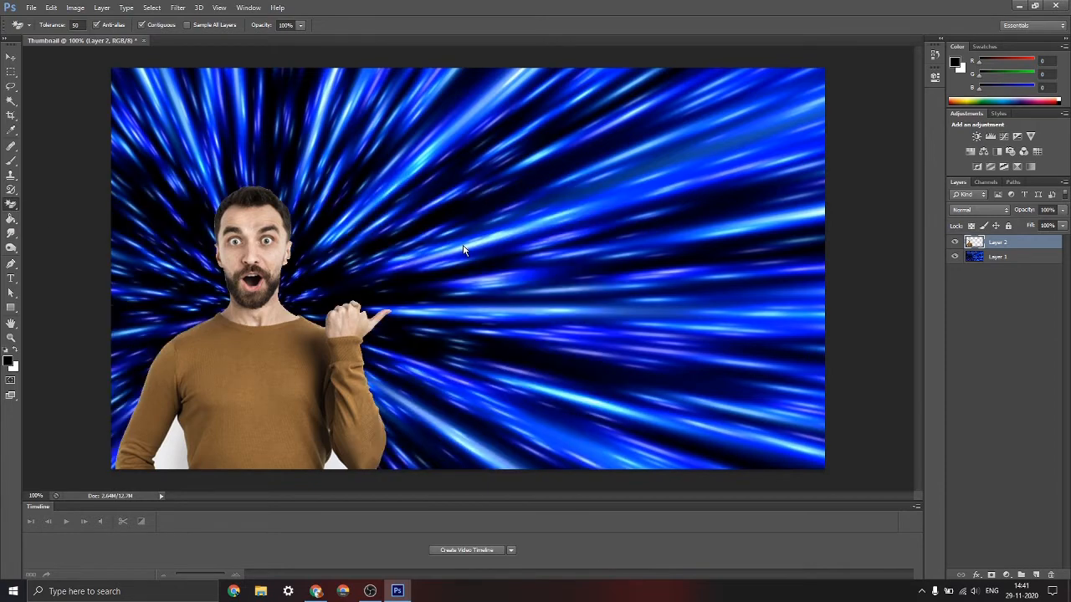
left_click(169, 443)
left_click(335, 468)
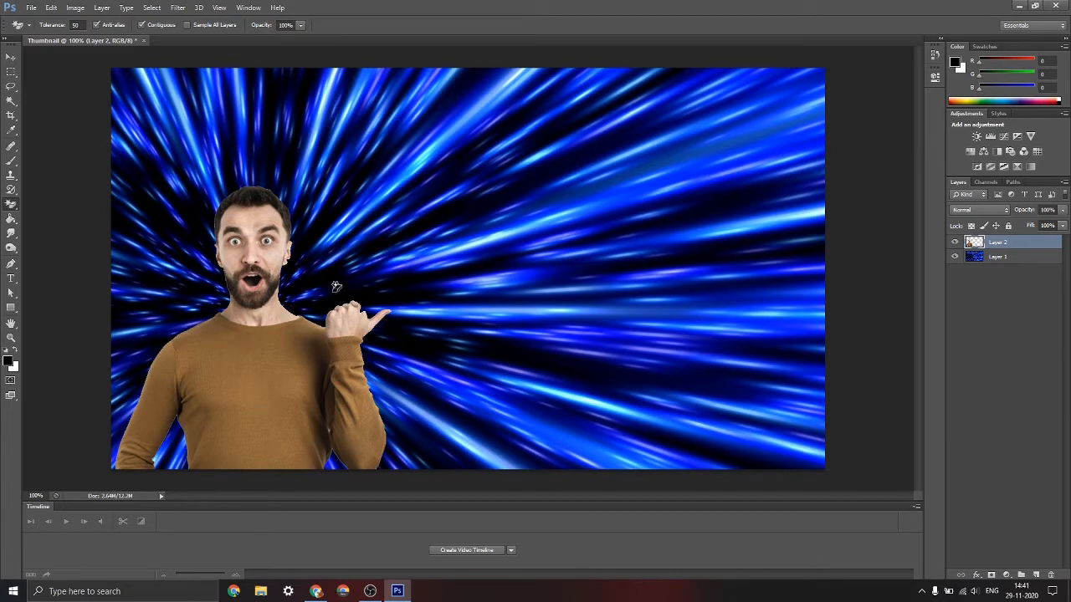
Examine the cutout edges around the man's face, hand and sleeve at closer range
key("ctrl+plus")
key("ctrl+plus")
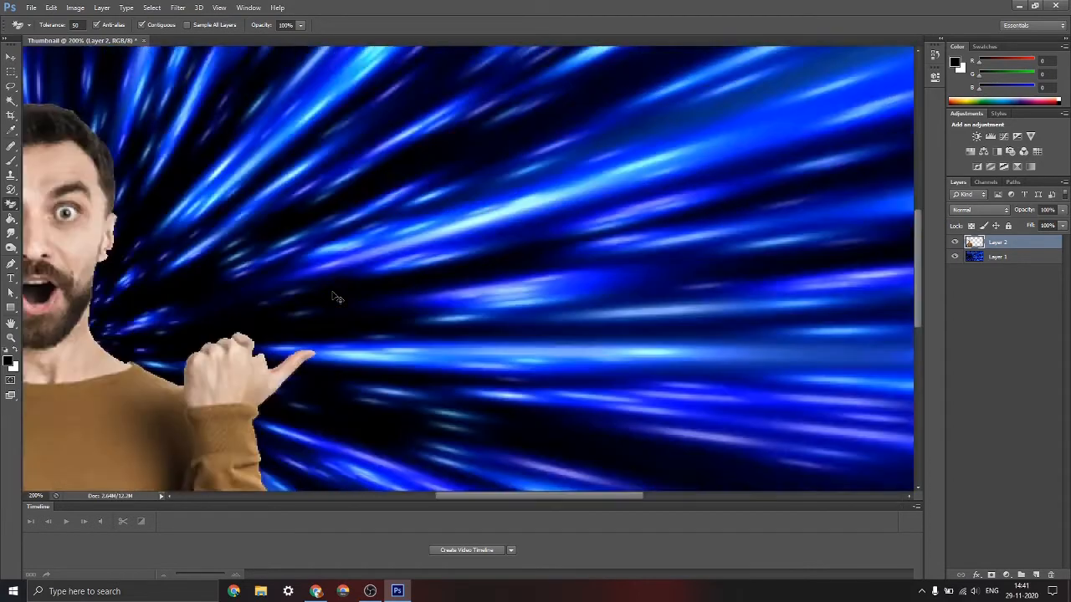
left_click_drag(475, 500, 403, 494)
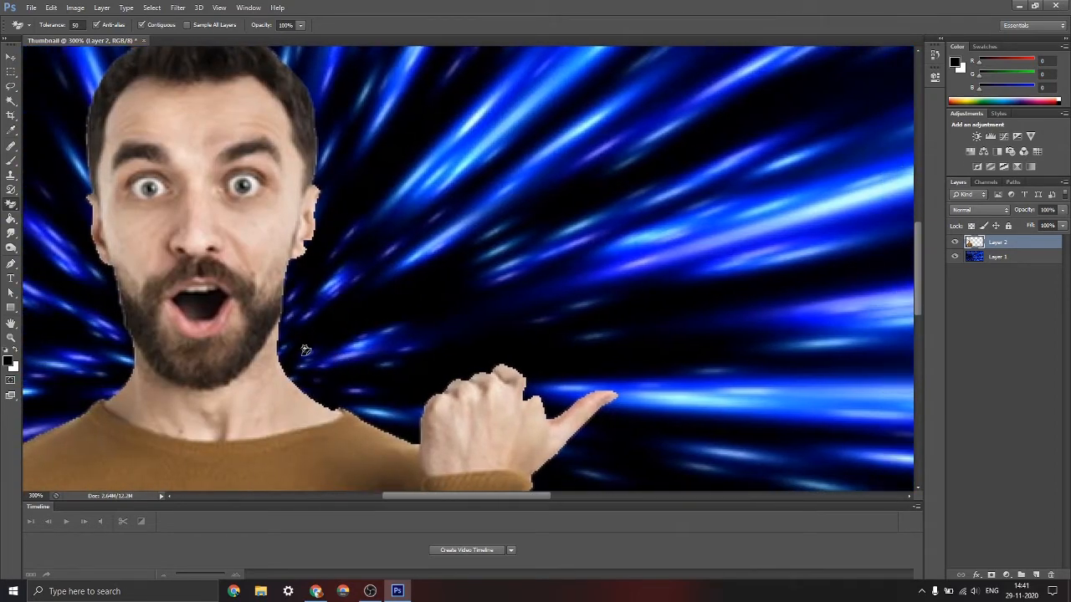
scroll(297, 327, "down", 5)
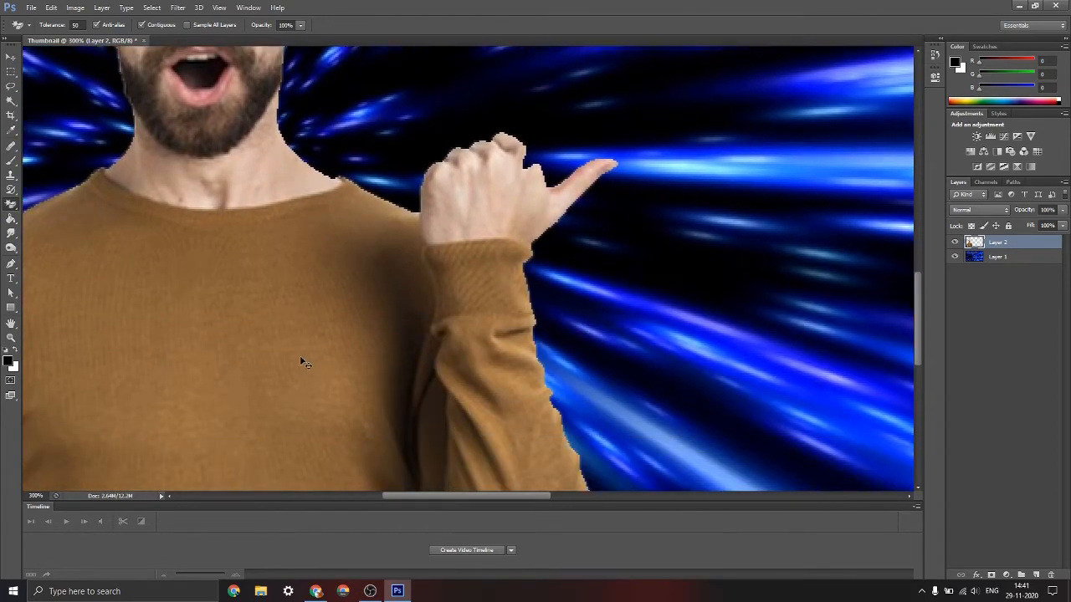
key("ctrl+minus")
key("ctrl+minus")
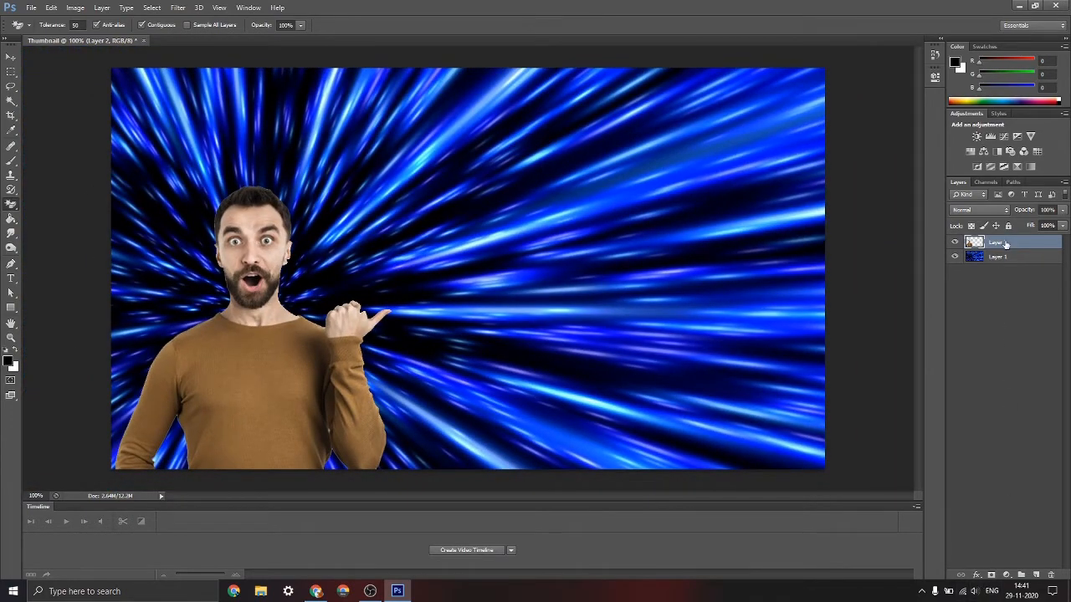
Try a 10 px white outside stroke on the man's layer
double_click(1005, 243)
left_click(1010, 311)
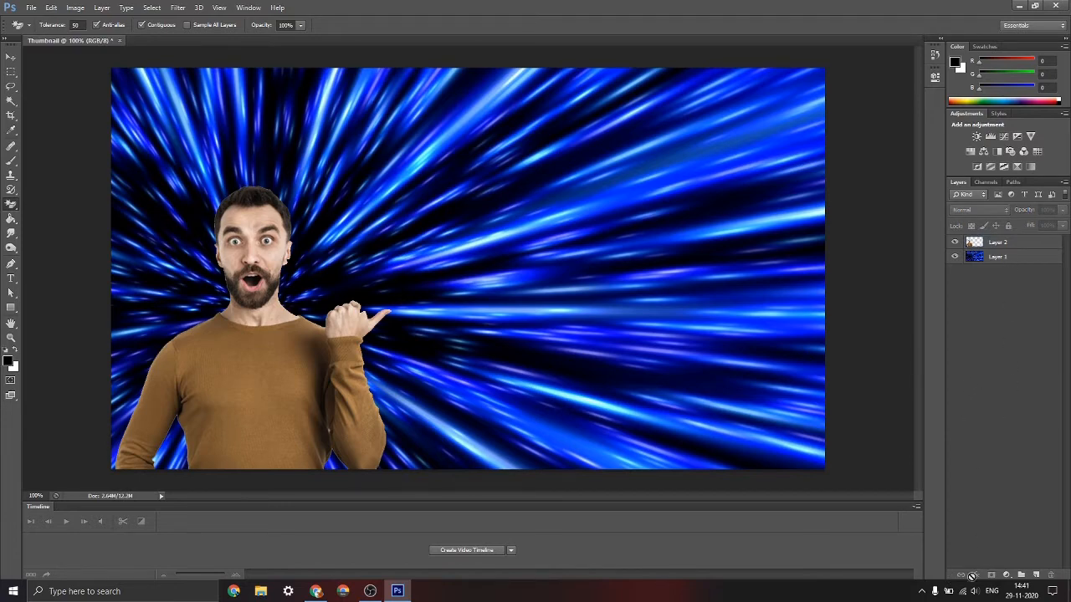
left_click(992, 243)
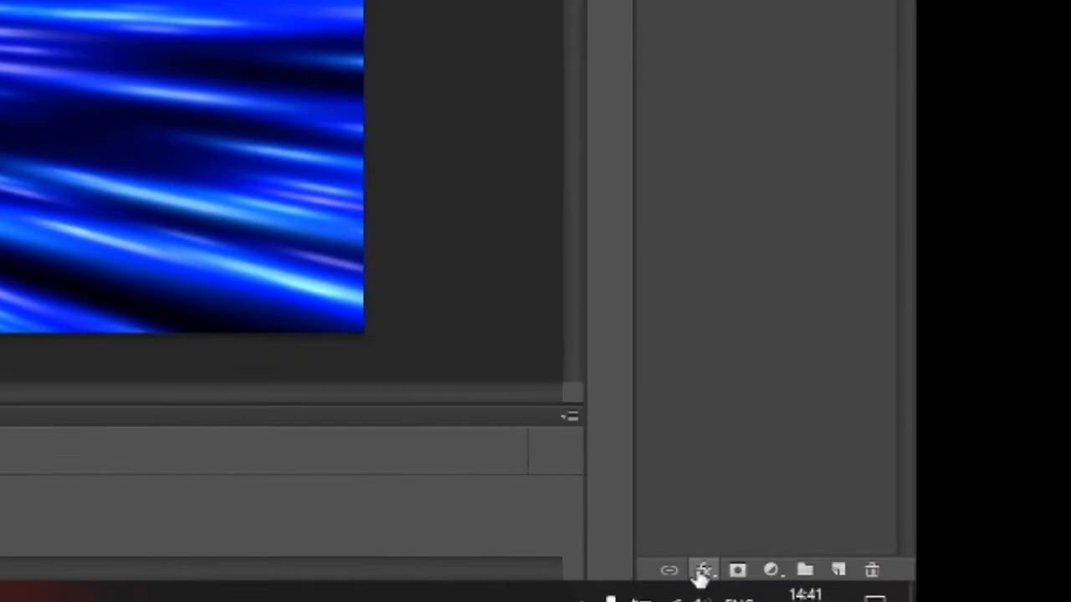
left_click(976, 575)
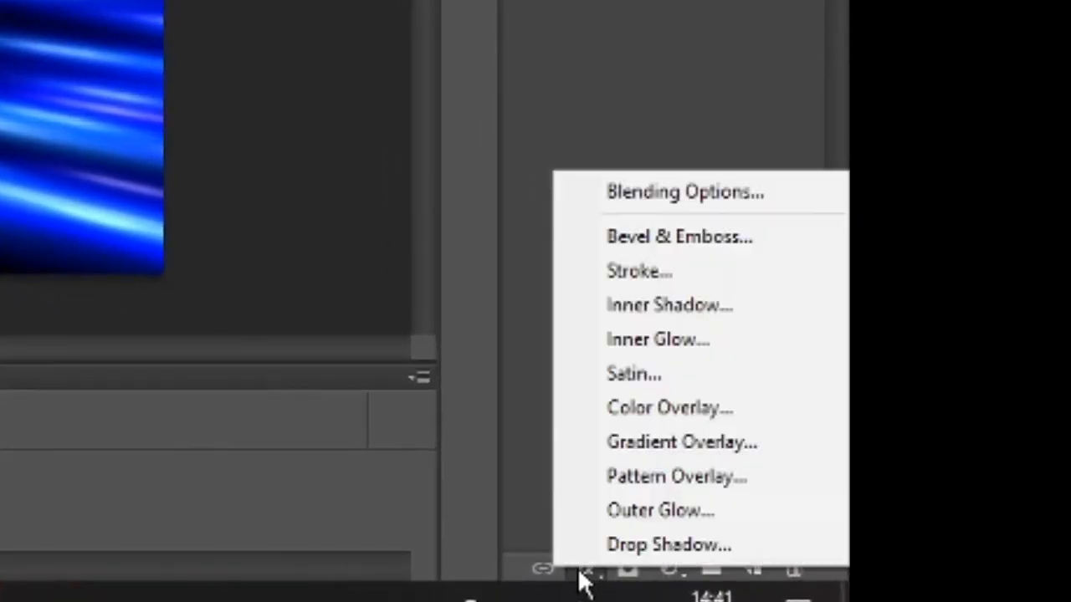
left_click(664, 191)
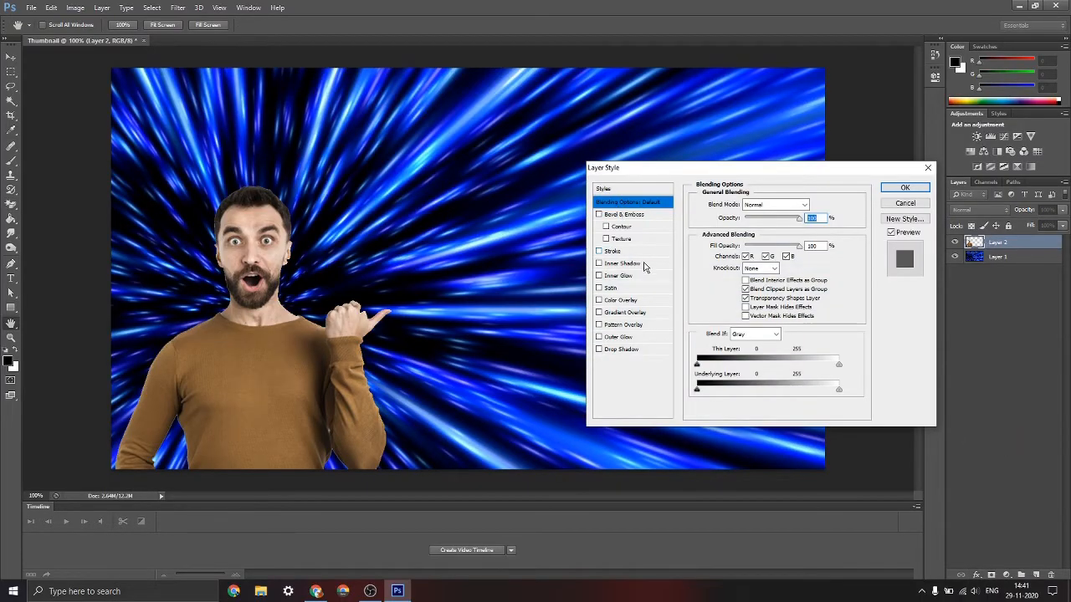
left_click(598, 251)
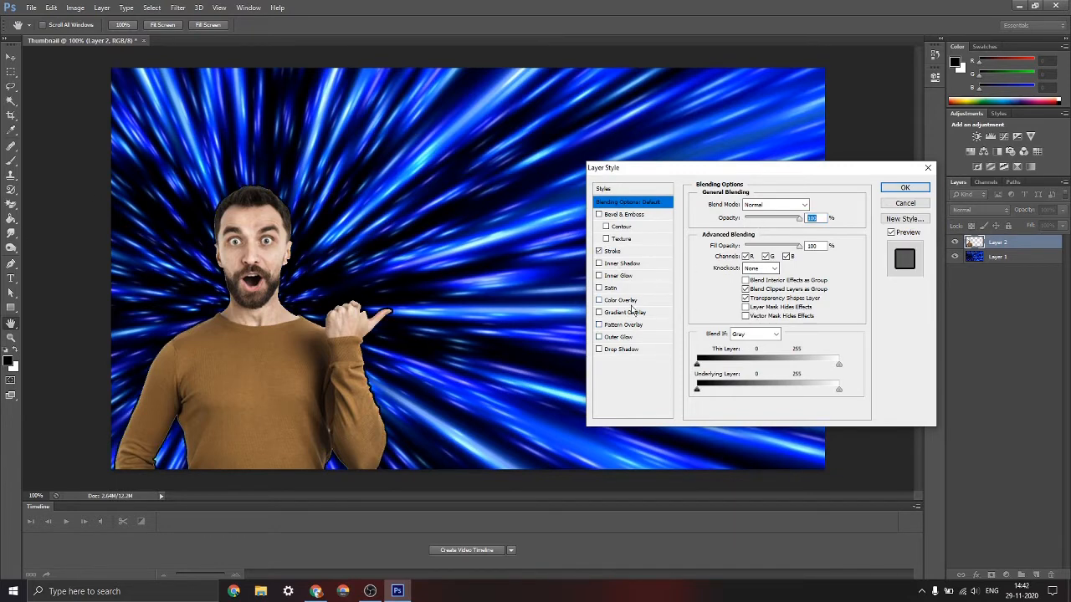
left_click(613, 251)
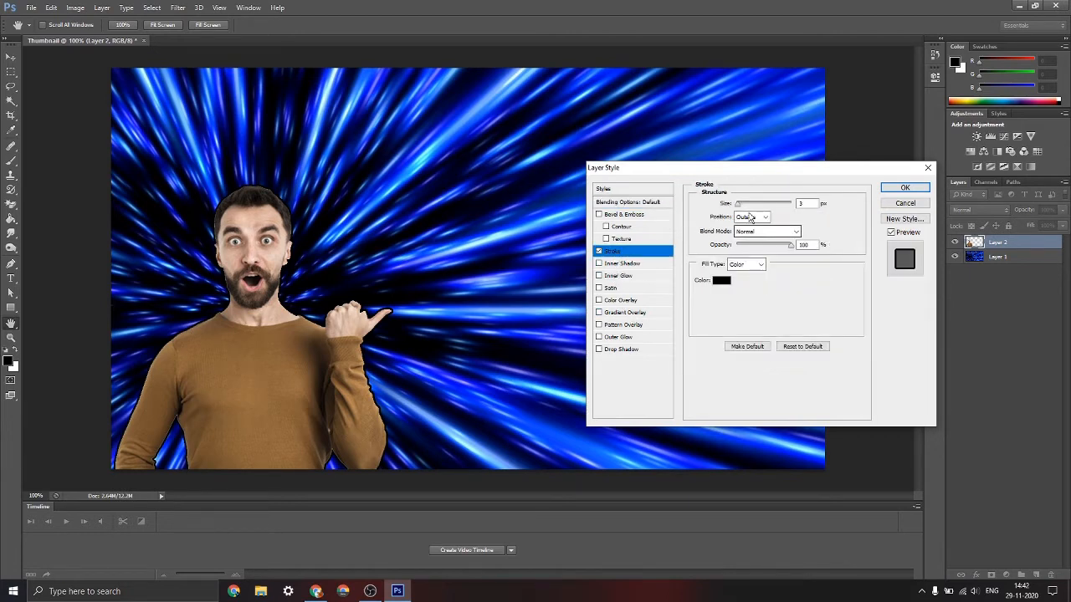
mouse_move(740, 205)
left_mouse_down()
mouse_move(770, 208)
mouse_move(741, 209)
left_mouse_up()
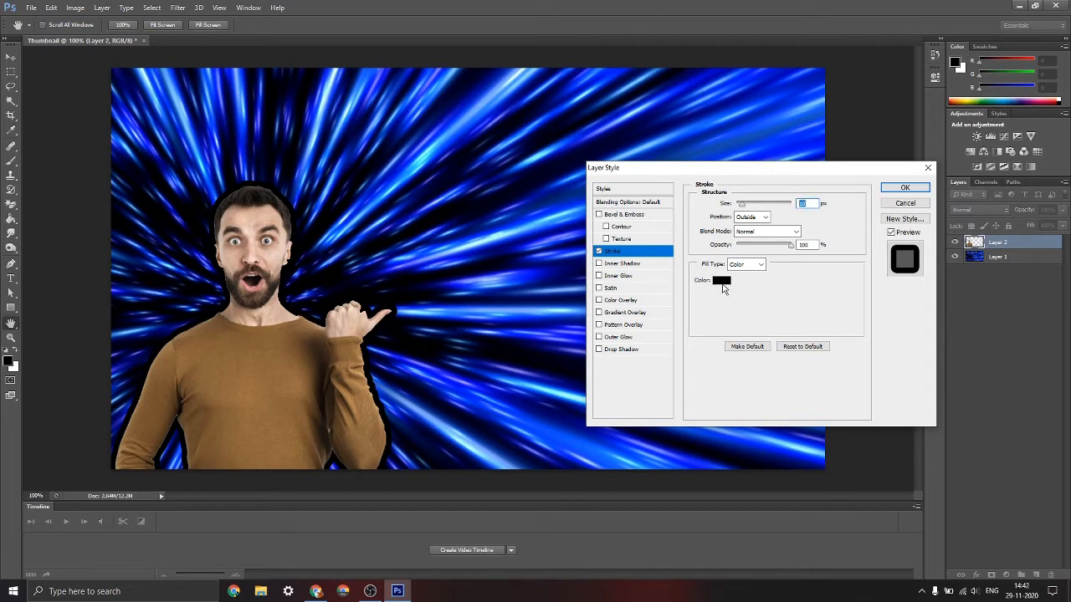
left_click(721, 281)
left_click(393, 159)
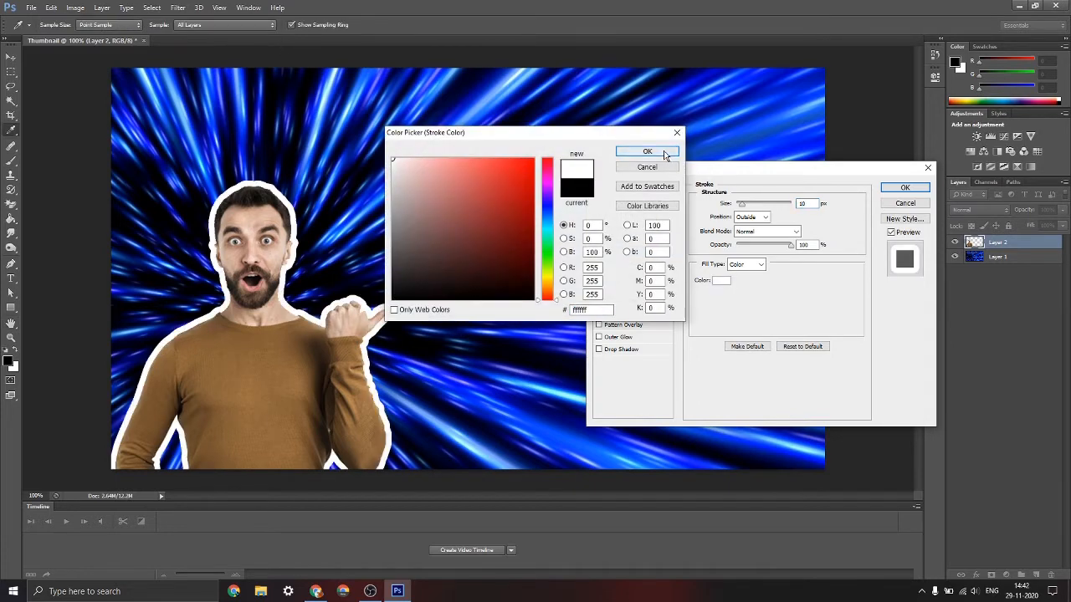
left_click(647, 152)
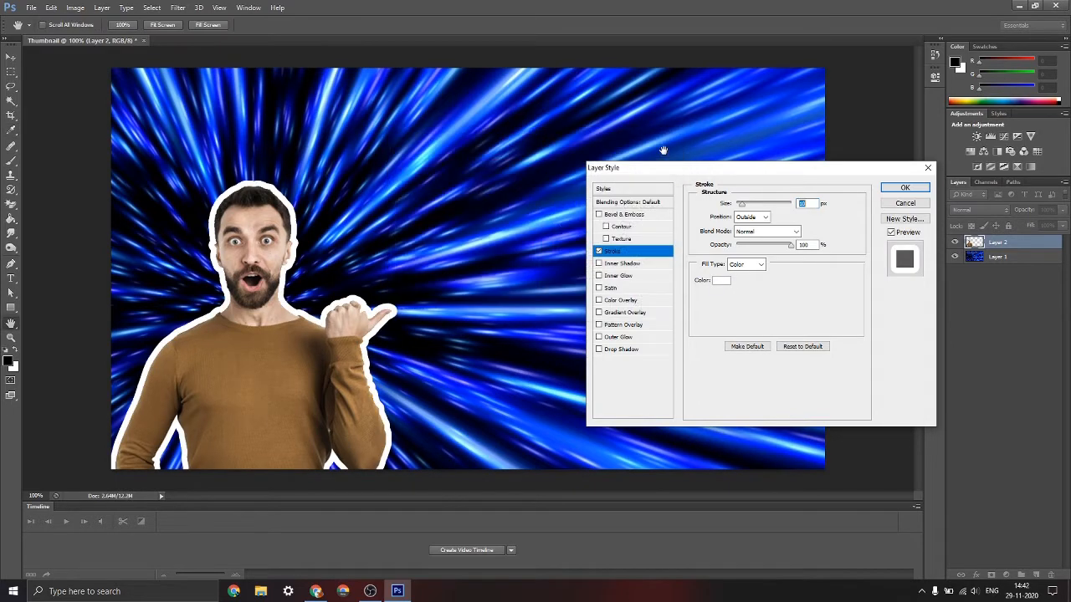
Try gradient and pattern fills for the man's stroke, return to a solid colour fill, and discard the layer style
left_click(750, 265)
left_click(741, 285)
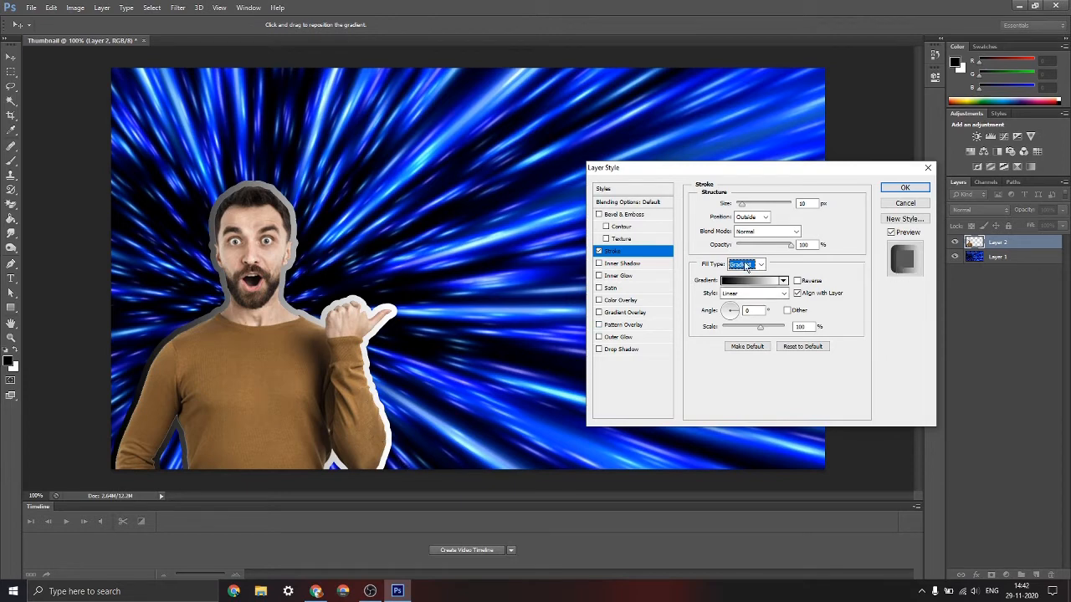
left_click(748, 264)
left_click(757, 297)
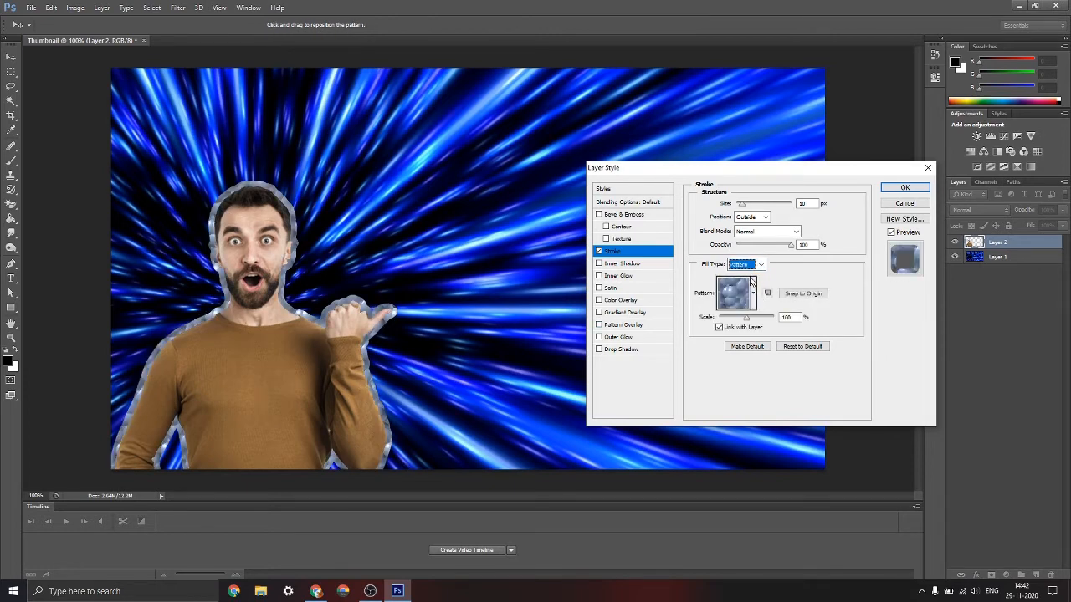
left_click(754, 294)
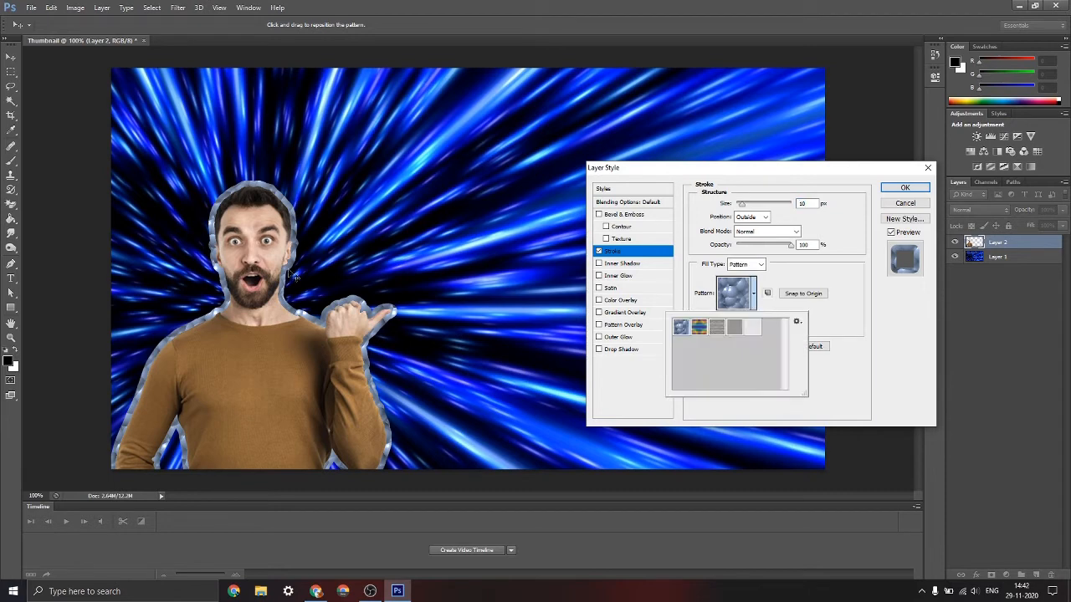
left_click(750, 334)
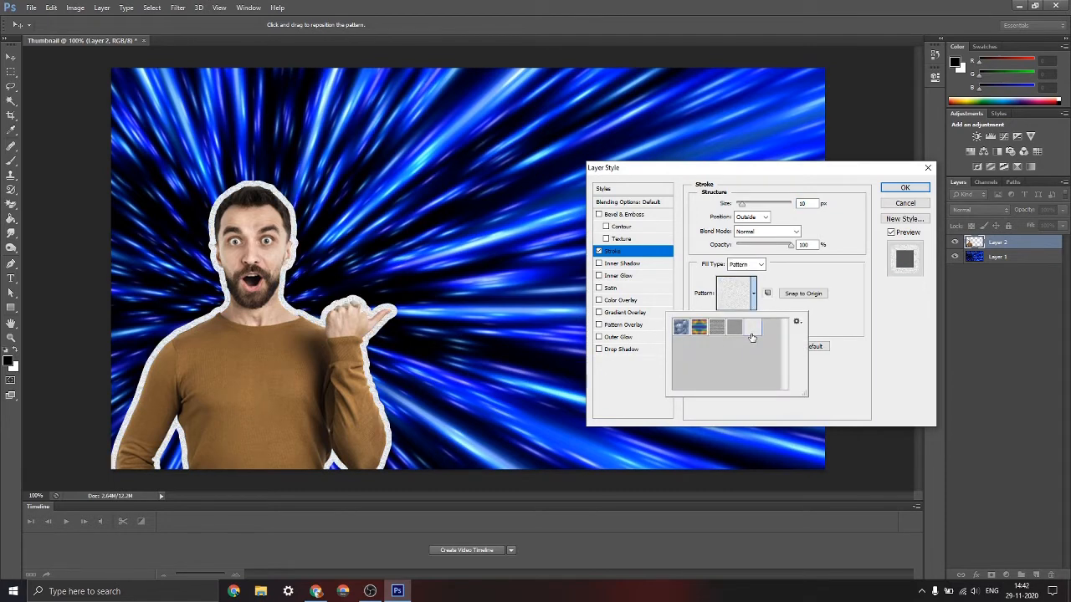
left_click(793, 311)
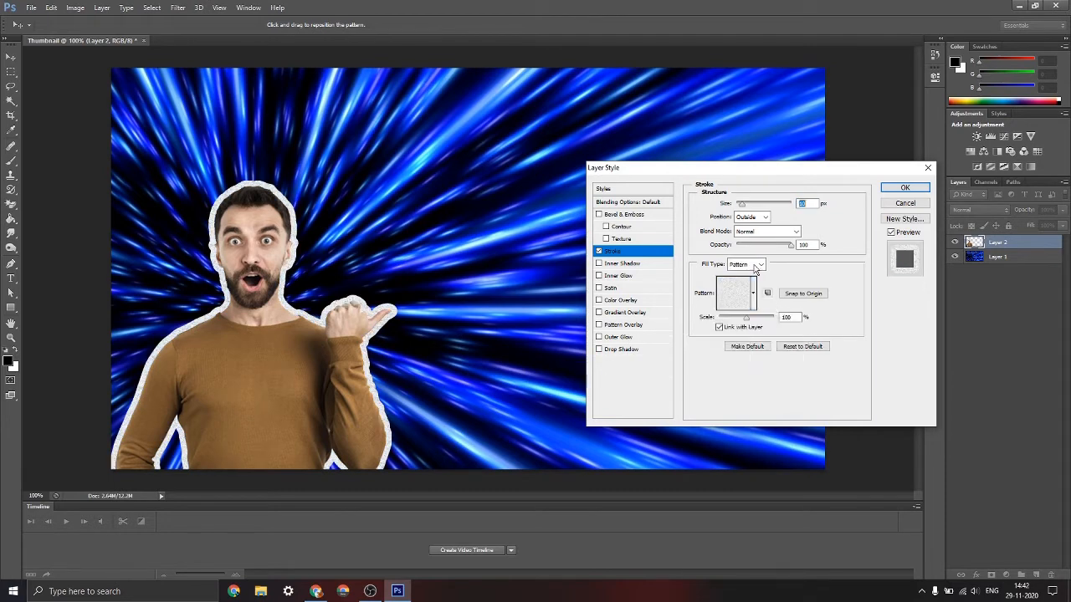
left_click(753, 265)
left_click(737, 276)
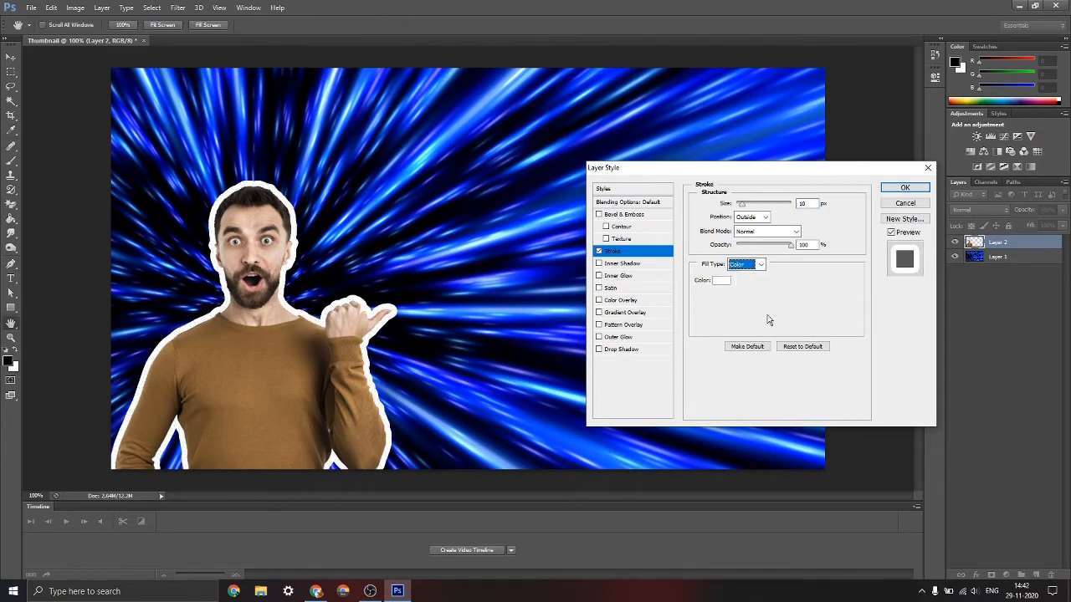
left_click(905, 203)
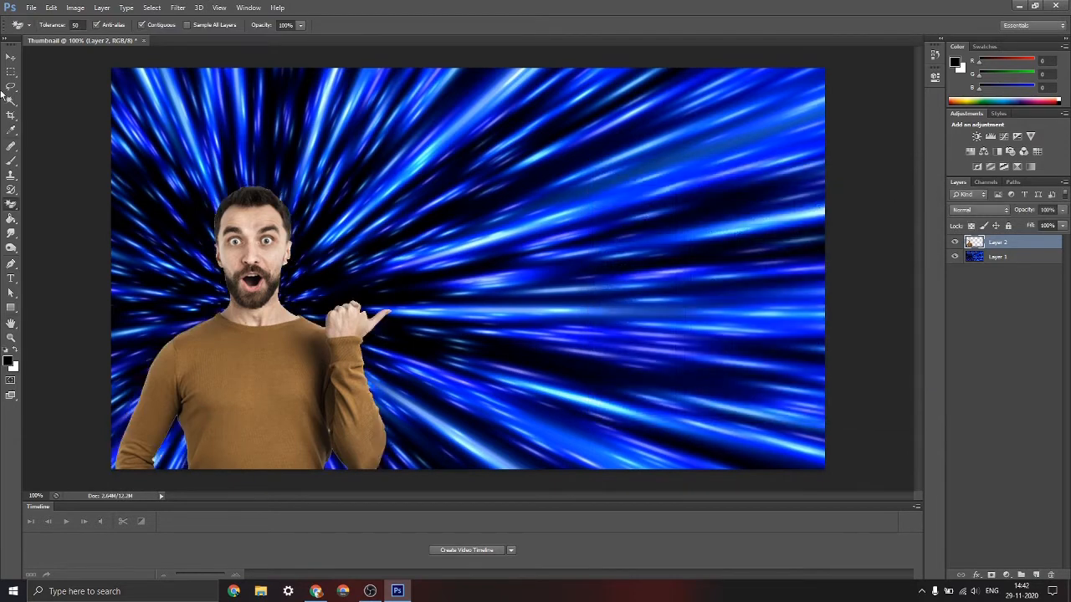
Sample light blue 4eb0f9 from the background streaks as the foreground colour and copy its hex code
left_click(11, 132)
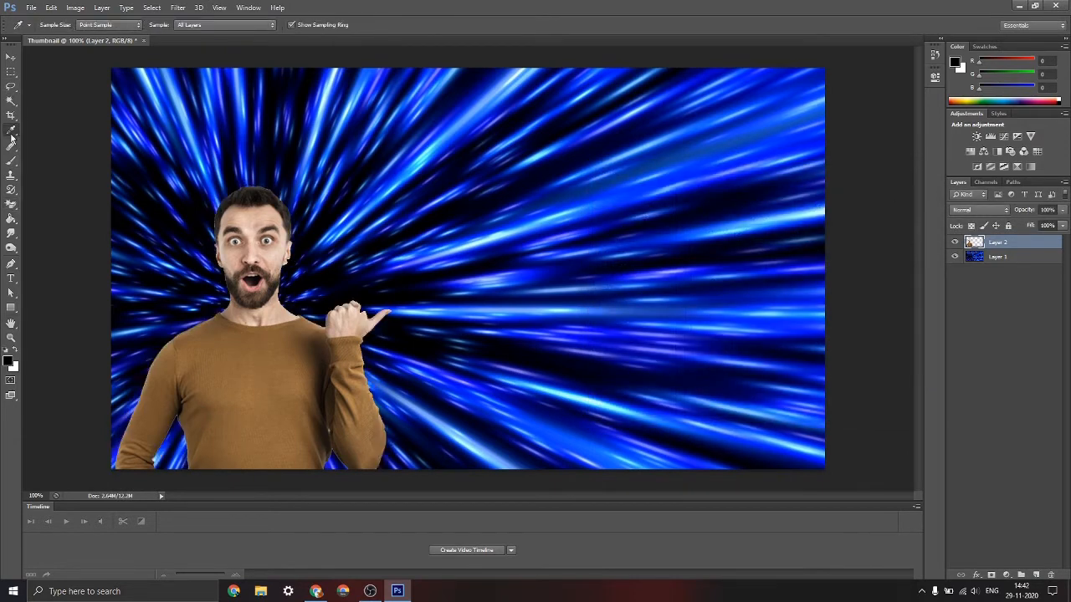
left_click(556, 209)
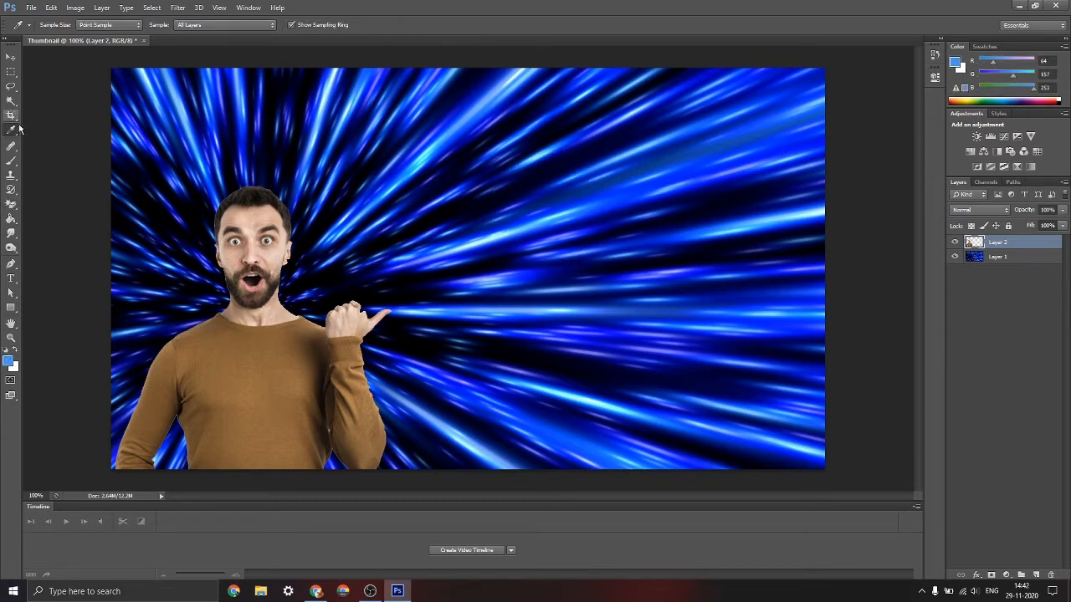
left_click_drag(546, 213, 546, 218)
left_click(957, 64)
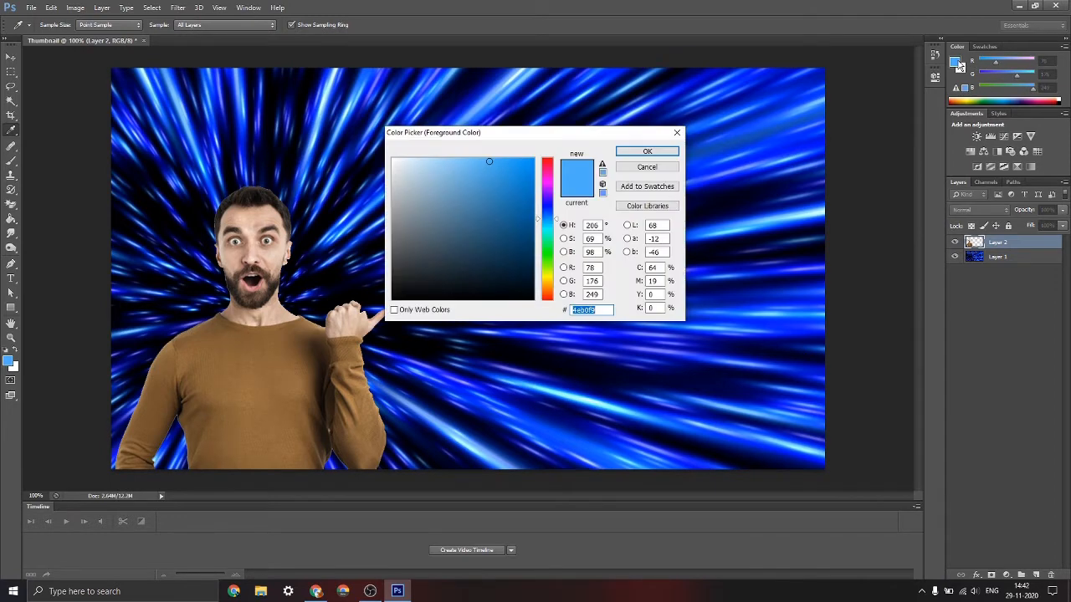
left_click(630, 151)
Add an outside stroke in colour 4eb0f9 to the man's layer, 10 px wide with reduced opacity
left_click(976, 577)
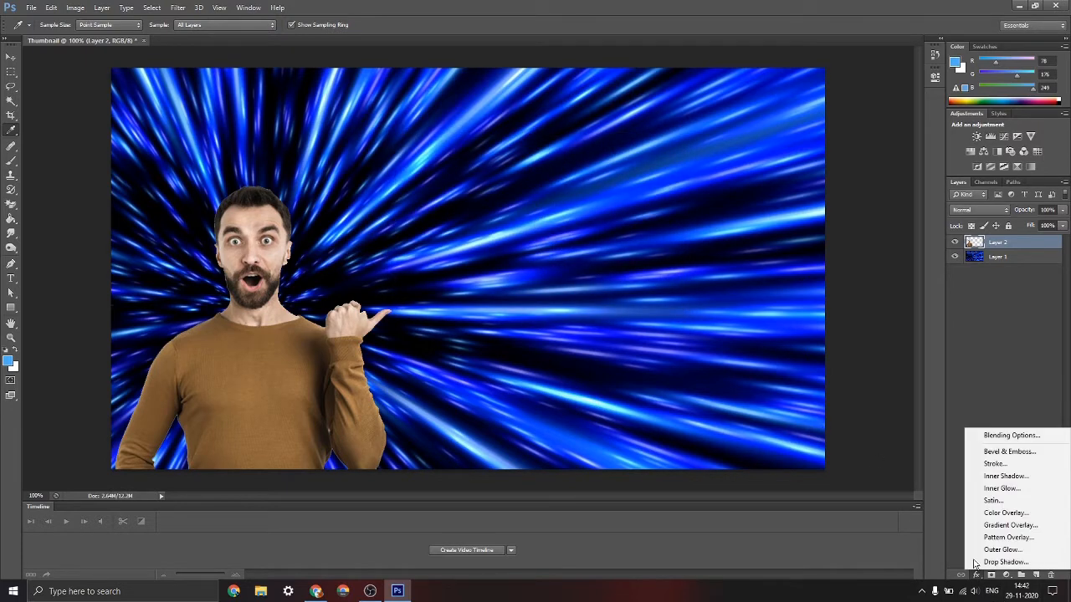
left_click(979, 469)
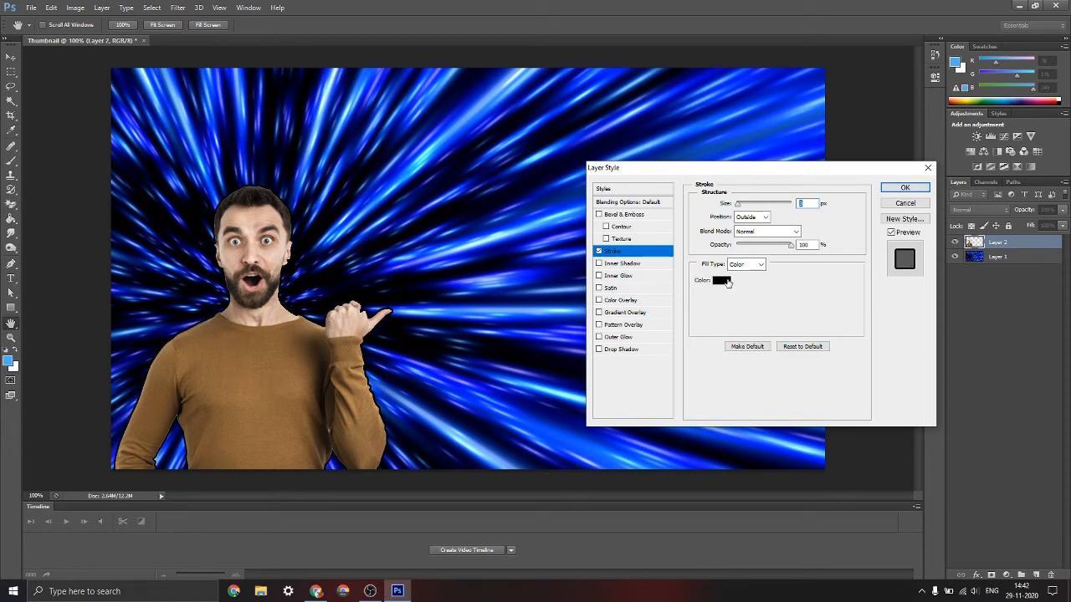
left_click(723, 281)
type("4eb0f9")
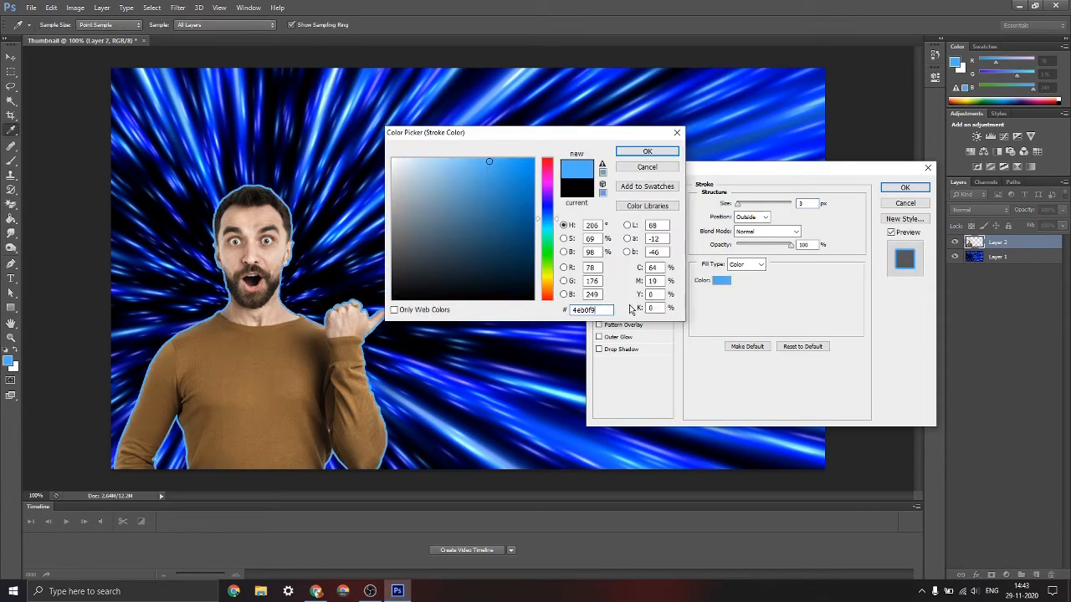
left_click(646, 152)
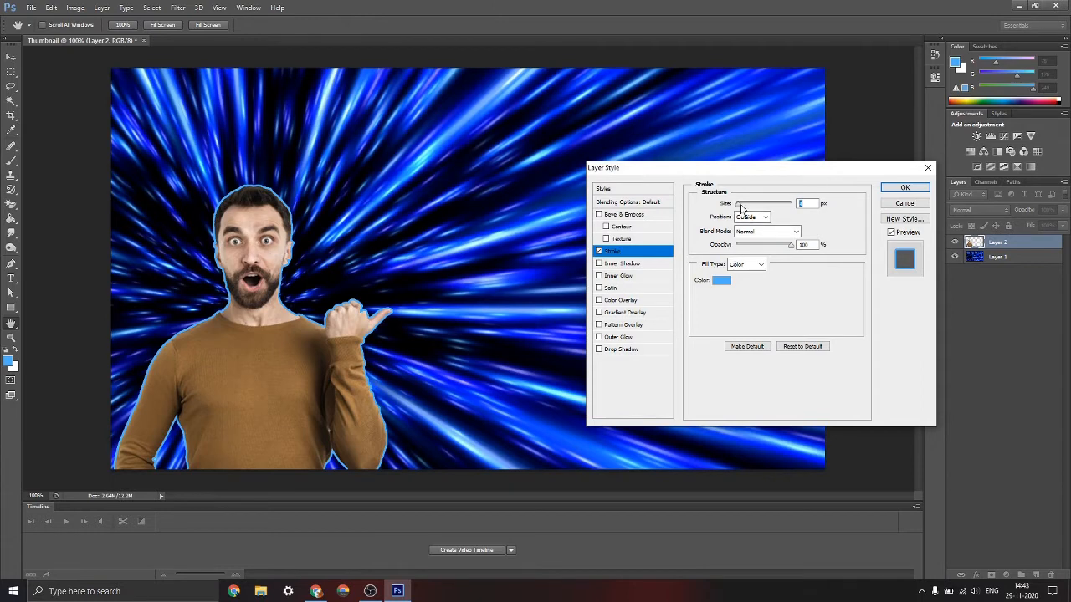
left_click_drag(737, 205, 742, 207)
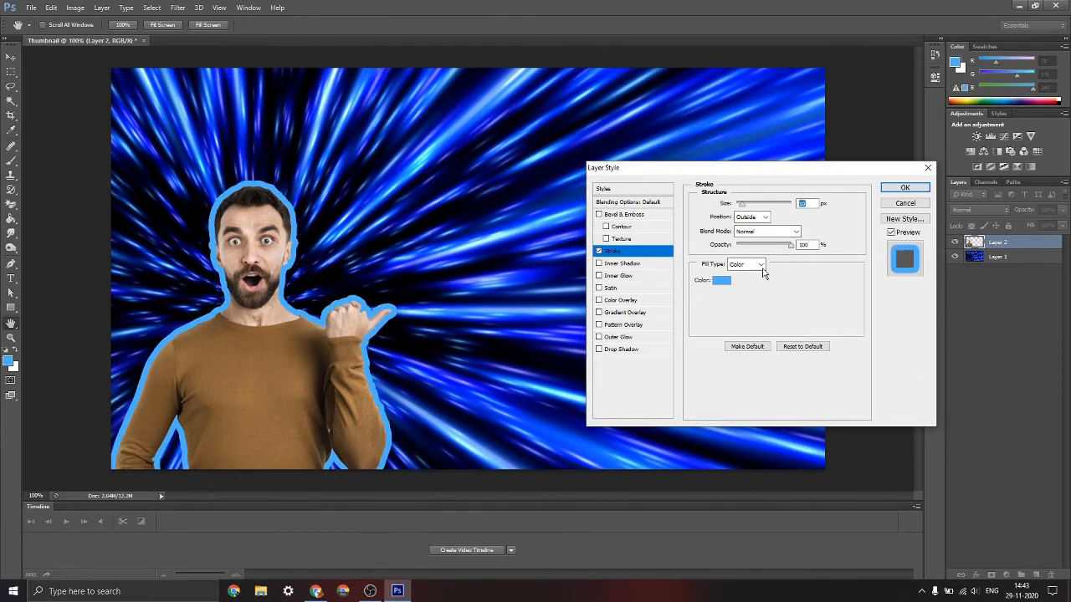
left_click_drag(790, 245, 780, 249)
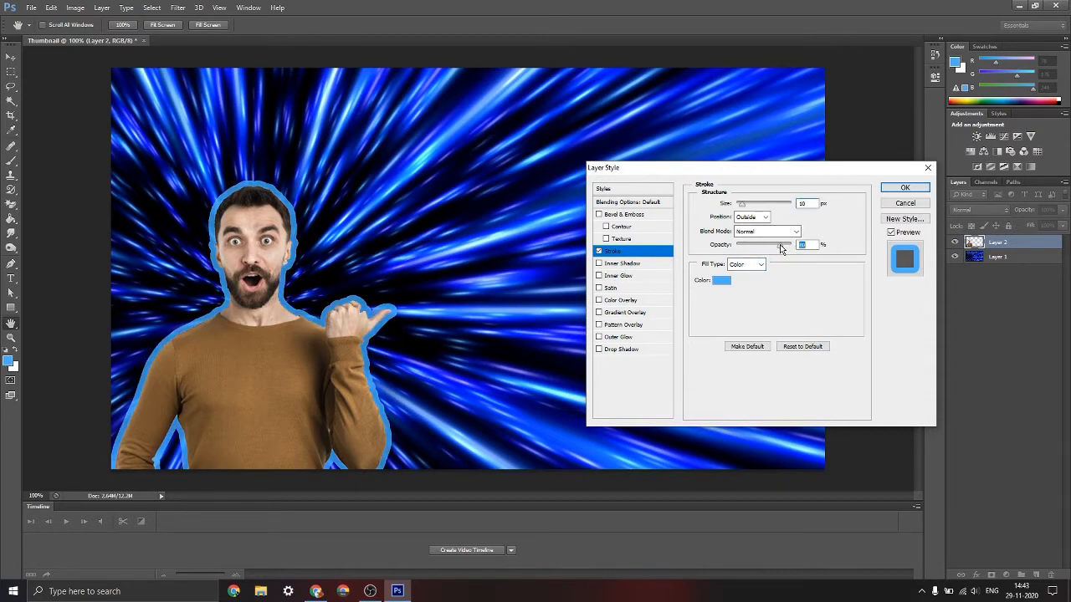
Try a white drop shadow on the man with 60% opacity and a distance of 89 px
left_click(639, 351)
left_click_drag(740, 256, 775, 256)
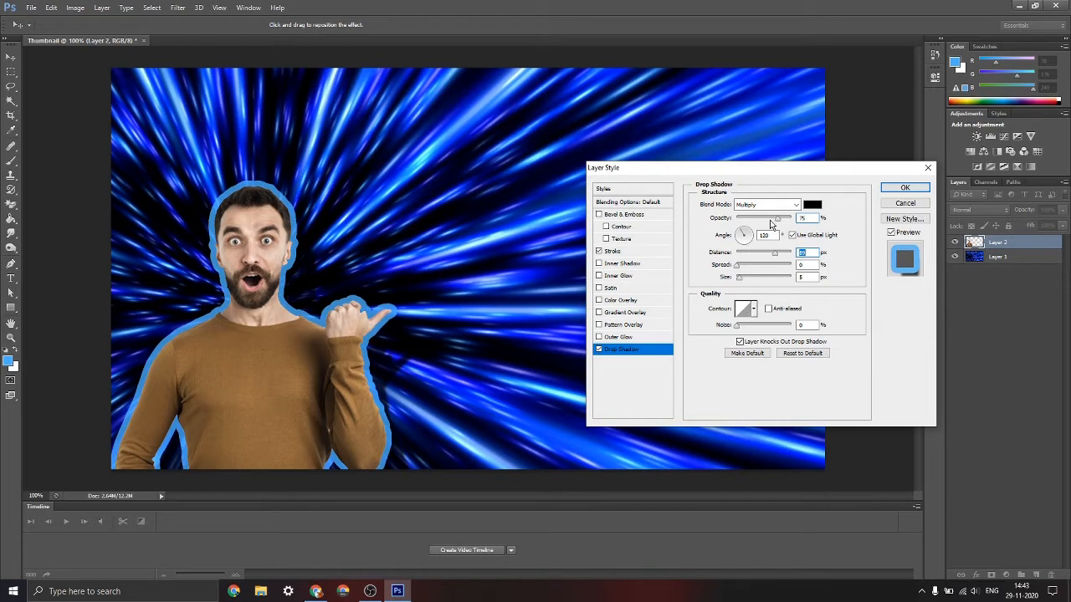
left_click_drag(777, 218, 769, 218)
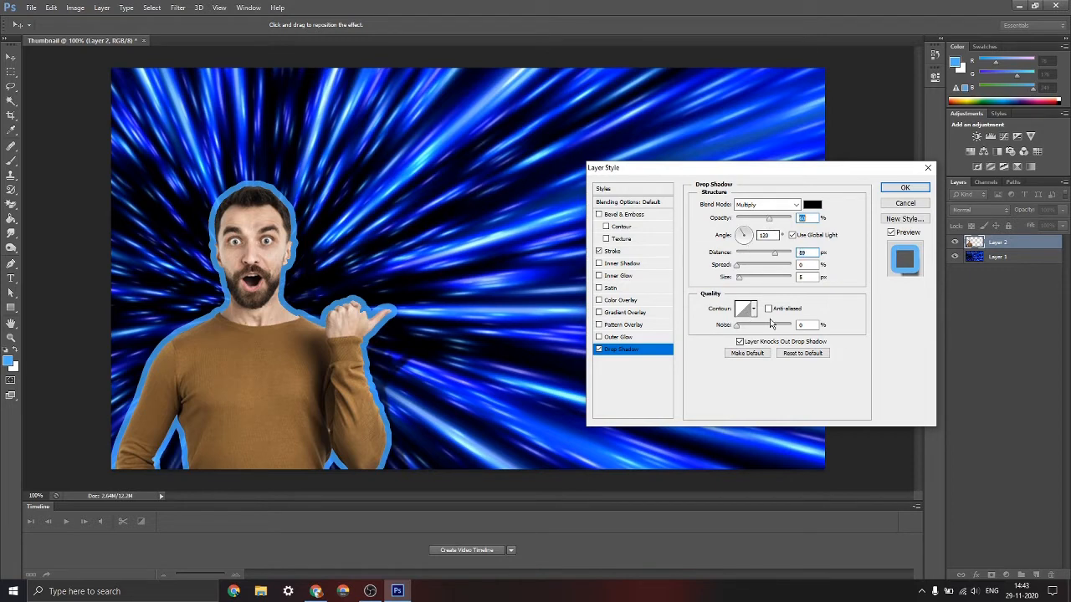
left_click(815, 205)
left_click(393, 159)
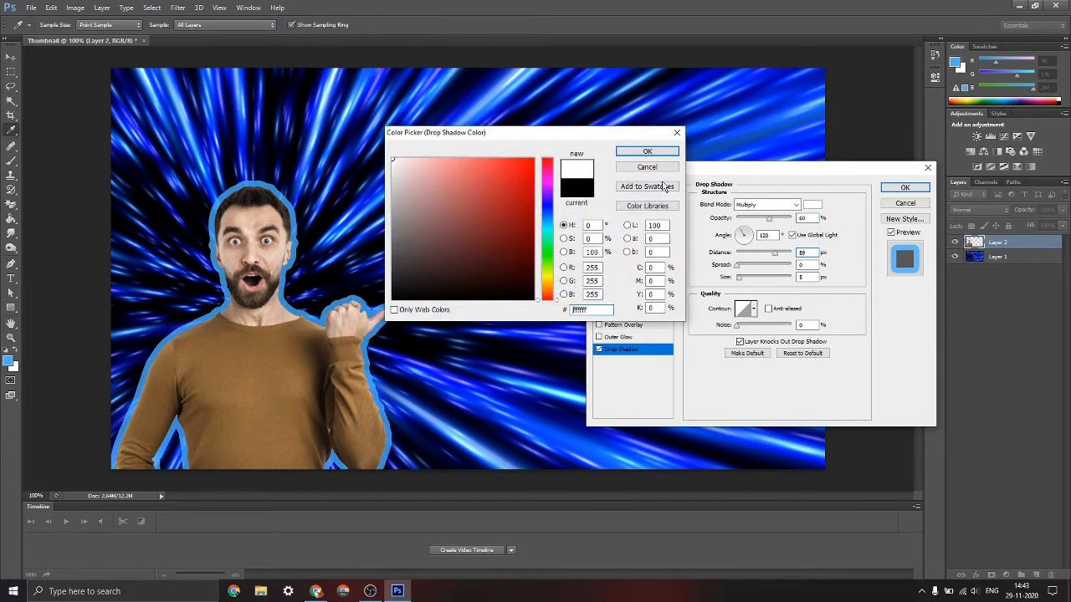
left_click(643, 153)
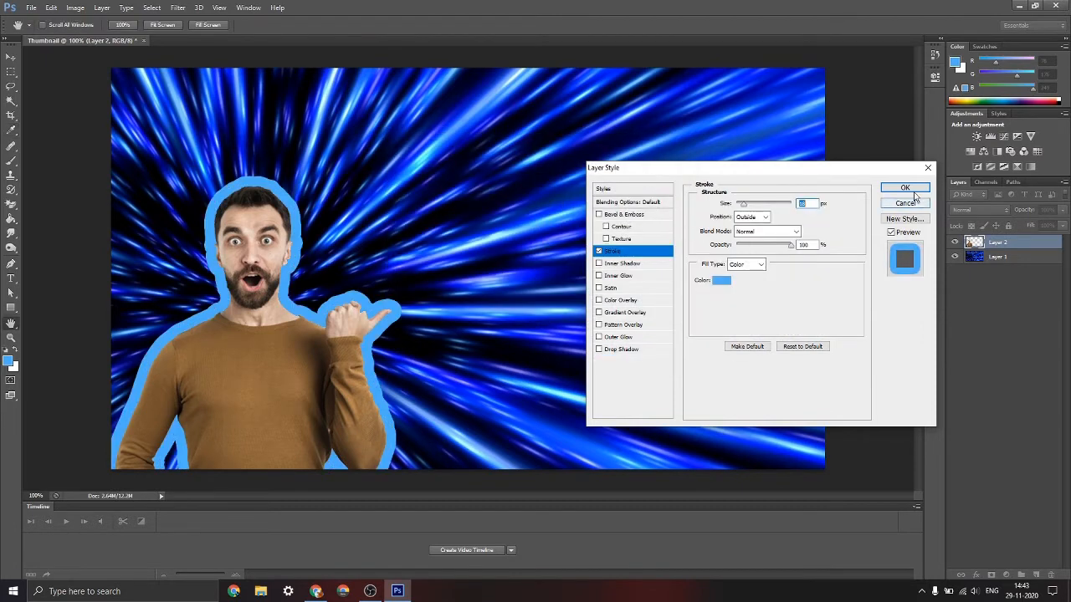
Apply the layer style with only the blue stroke and shift the man slightly to the right
left_click(912, 191)
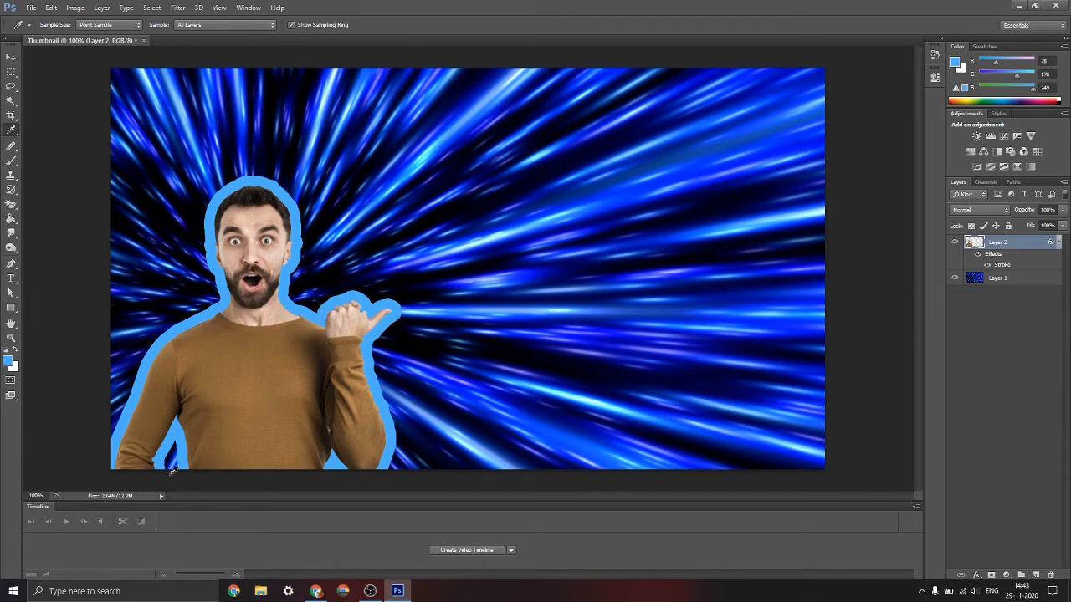
left_click(11, 57)
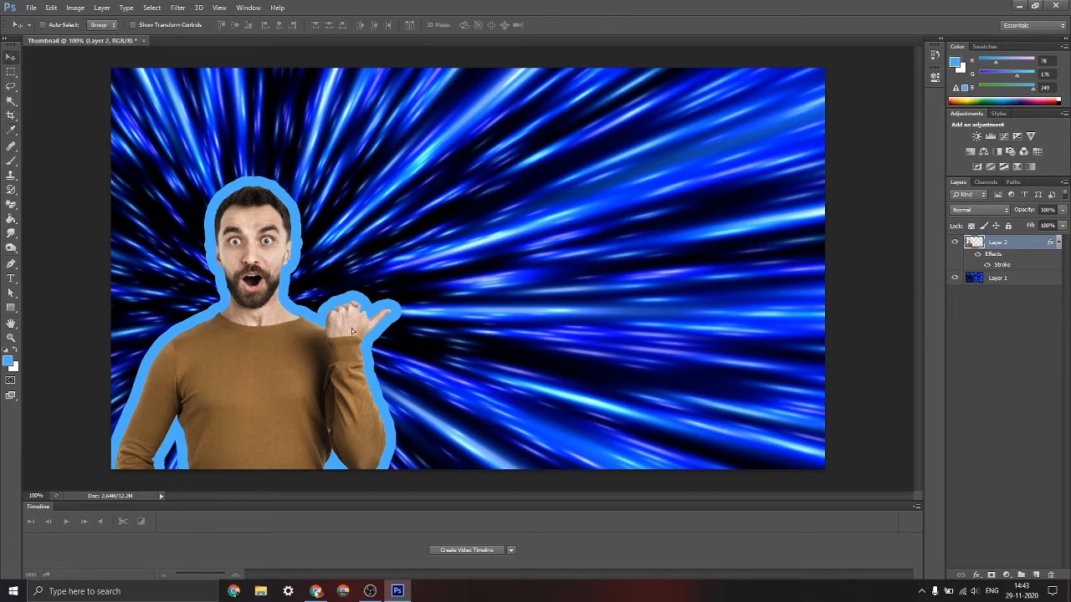
mouse_move(351, 332)
left_mouse_down()
mouse_move(359, 243)
mouse_move(366, 266)
mouse_move(305, 333)
mouse_move(342, 343)
left_mouse_up()
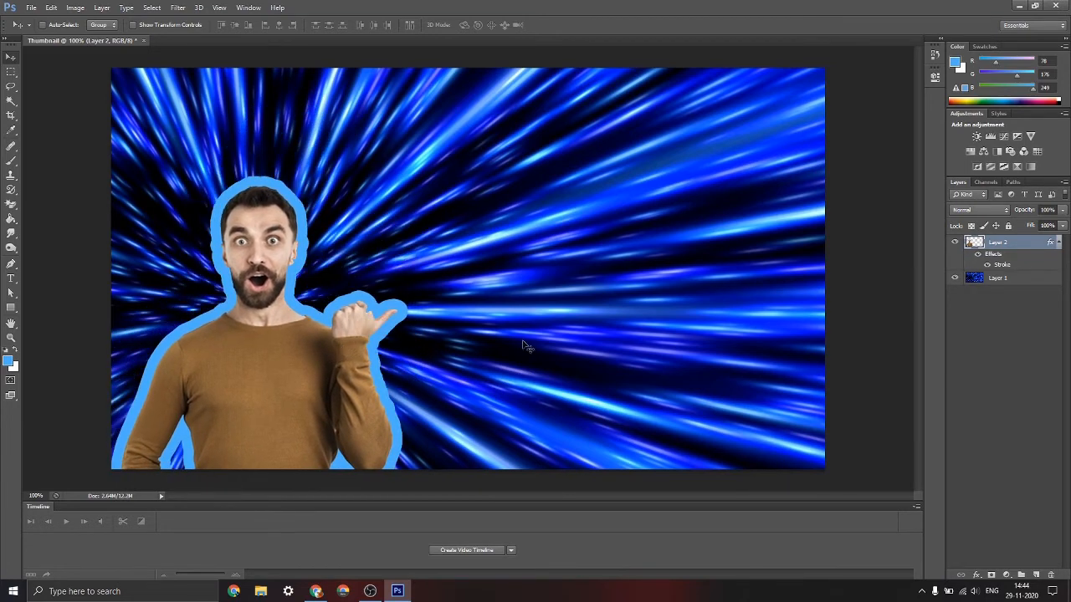
Hide the man's layer, shift the background light streaks slightly down and left, and show the man again
left_click(993, 277)
left_click(954, 241)
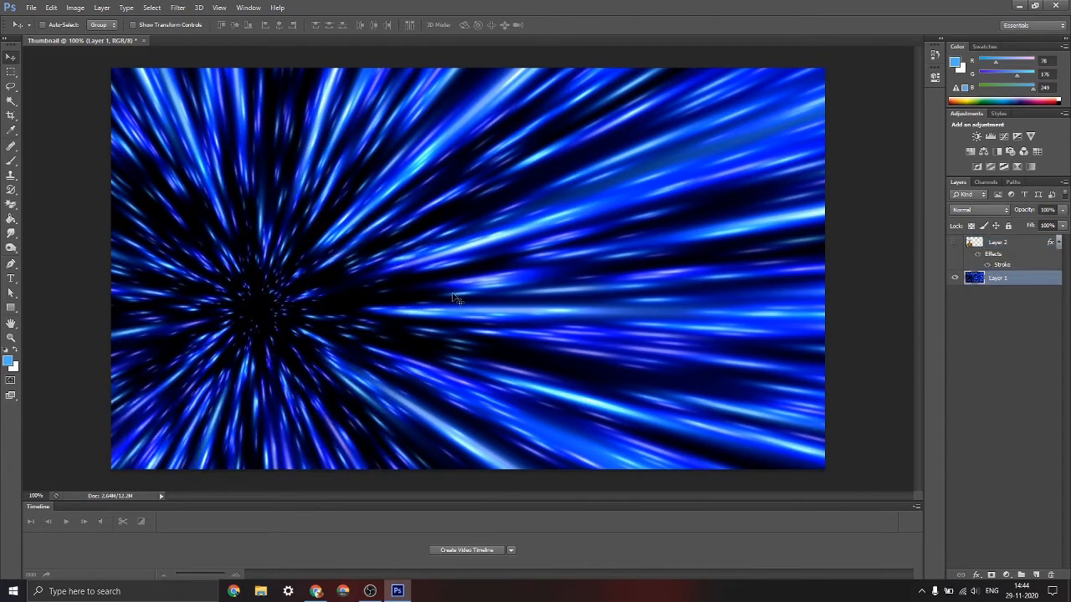
left_click_drag(317, 289, 317, 301)
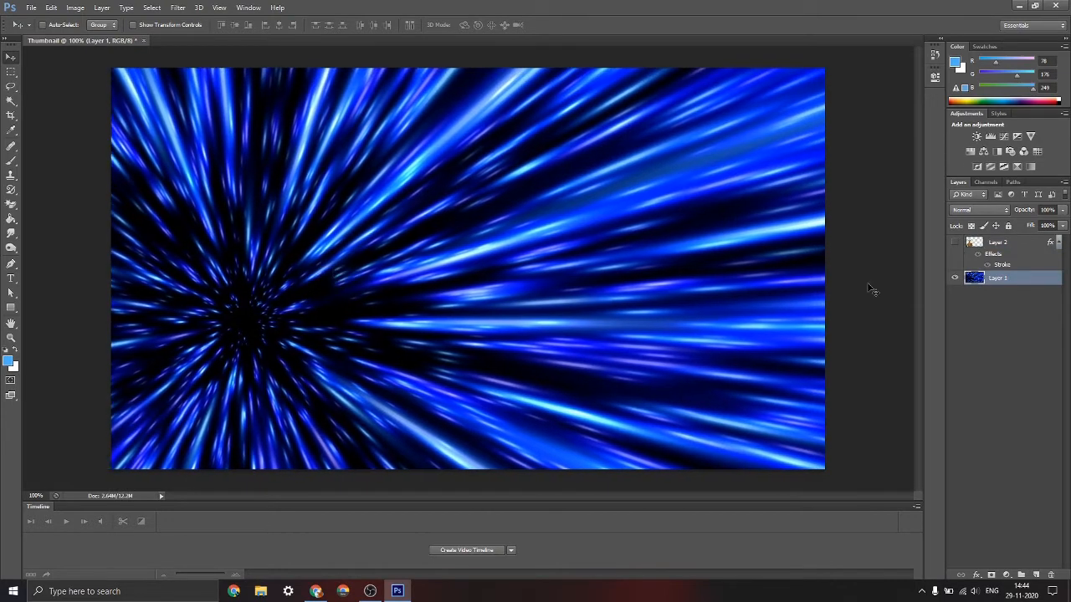
left_click(954, 242)
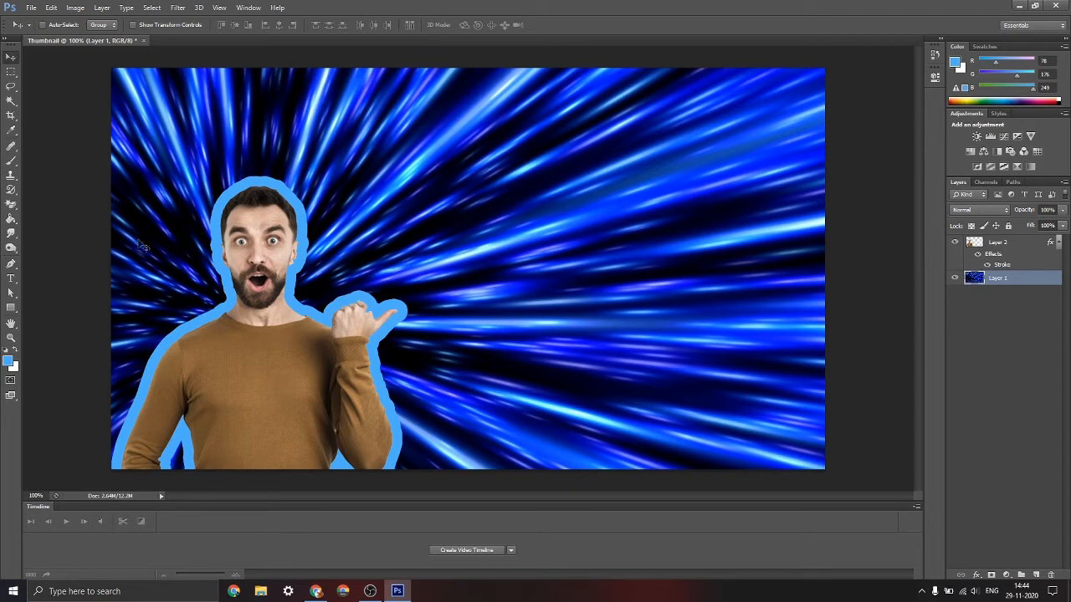
Create a large paragraph text box in the image's upper right area, with the font set to Bernard MT Condensed
left_click(11, 279)
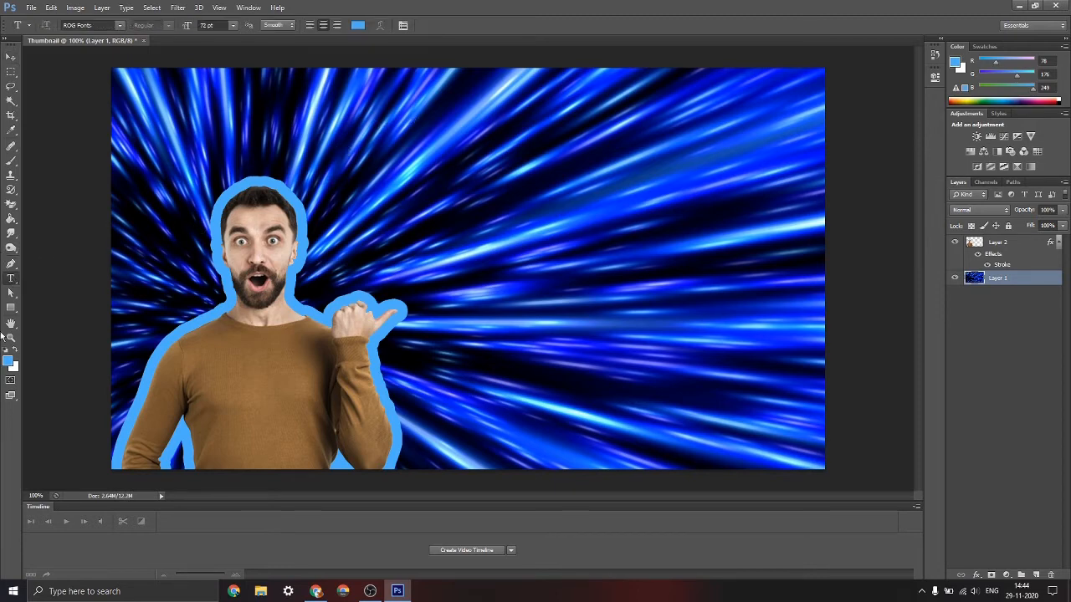
left_click_drag(415, 135, 813, 313)
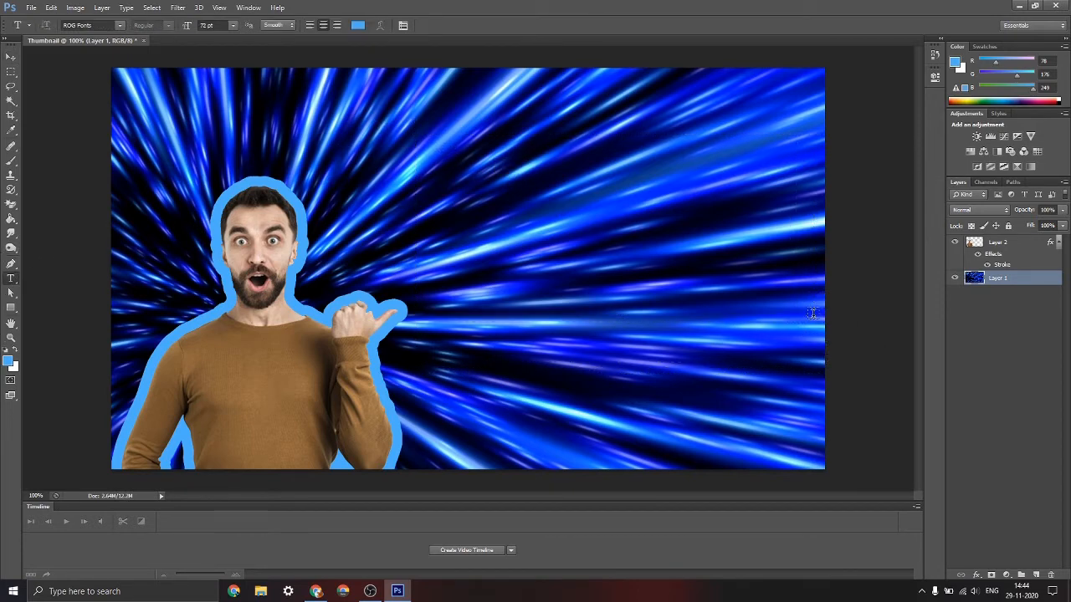
left_click(120, 26)
scroll(119, 157, "up", 2)
scroll(115, 132, "up", 2)
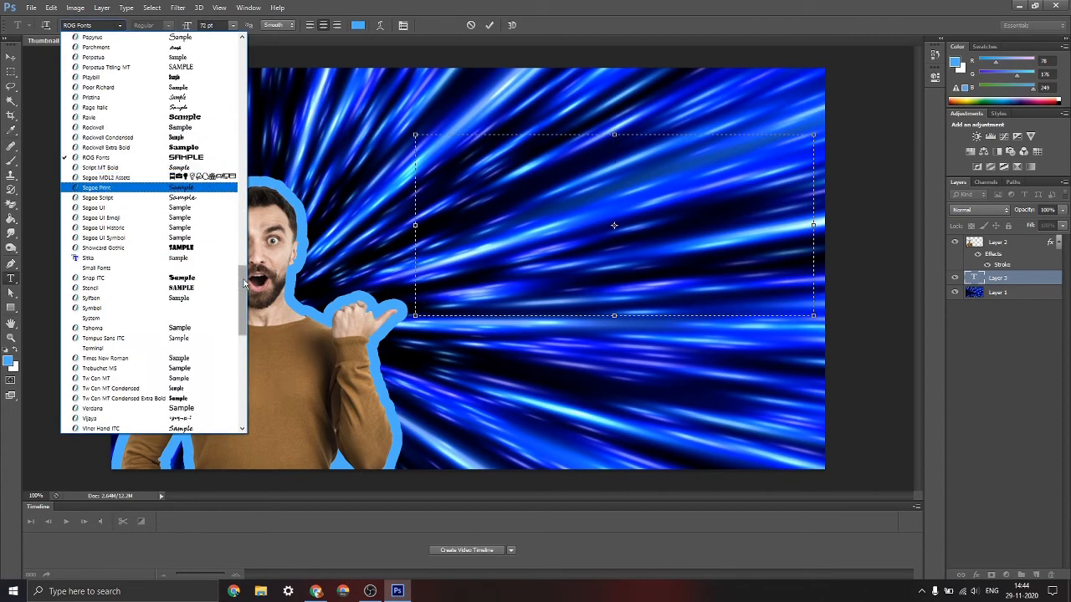
scroll(226, 201, "up", 8)
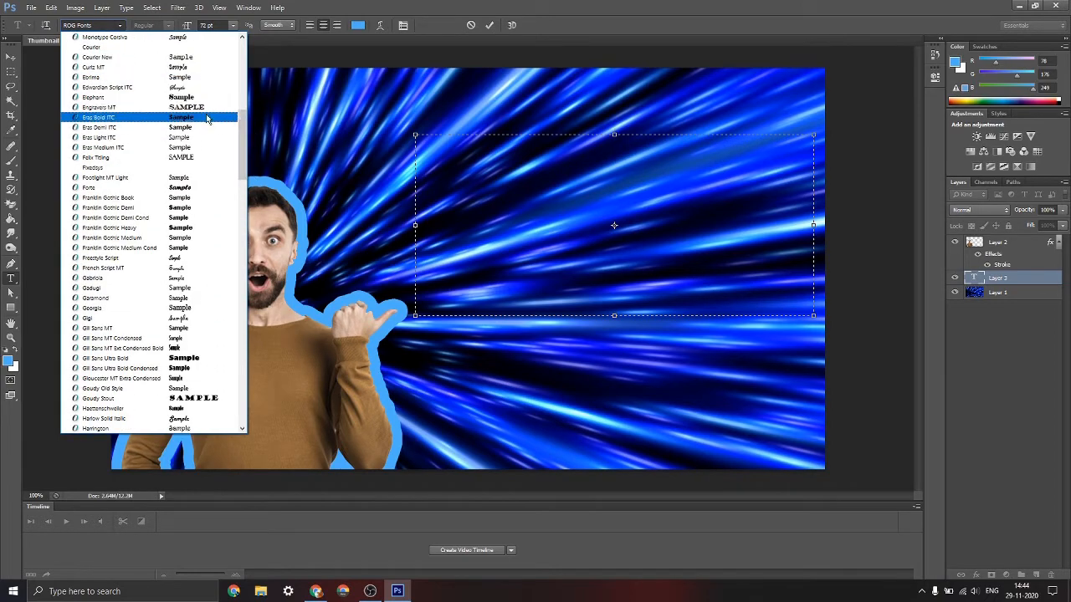
scroll(196, 143, "up", 8)
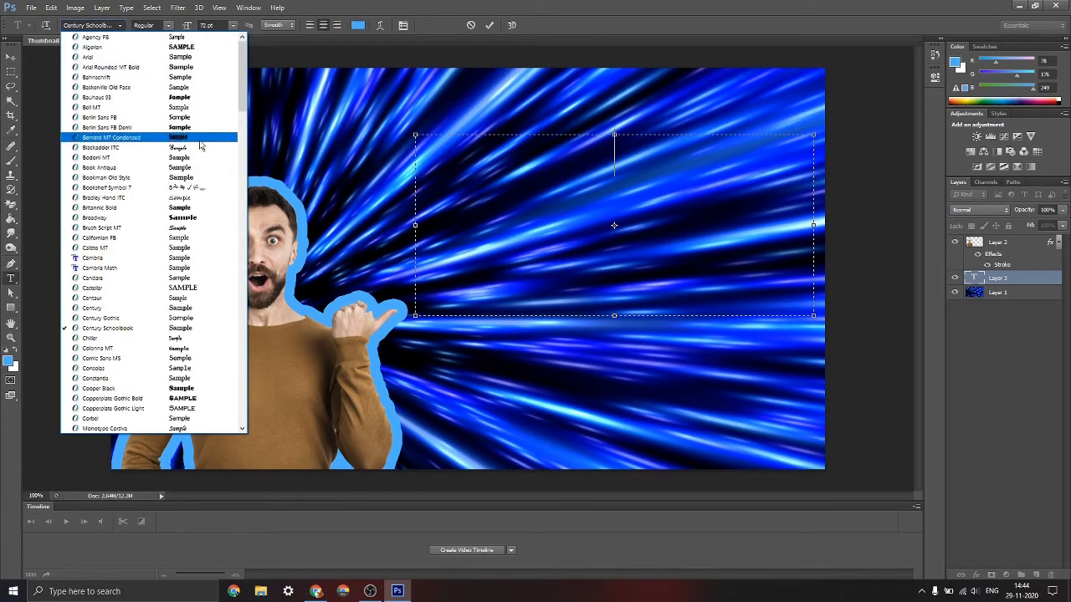
left_click(194, 137)
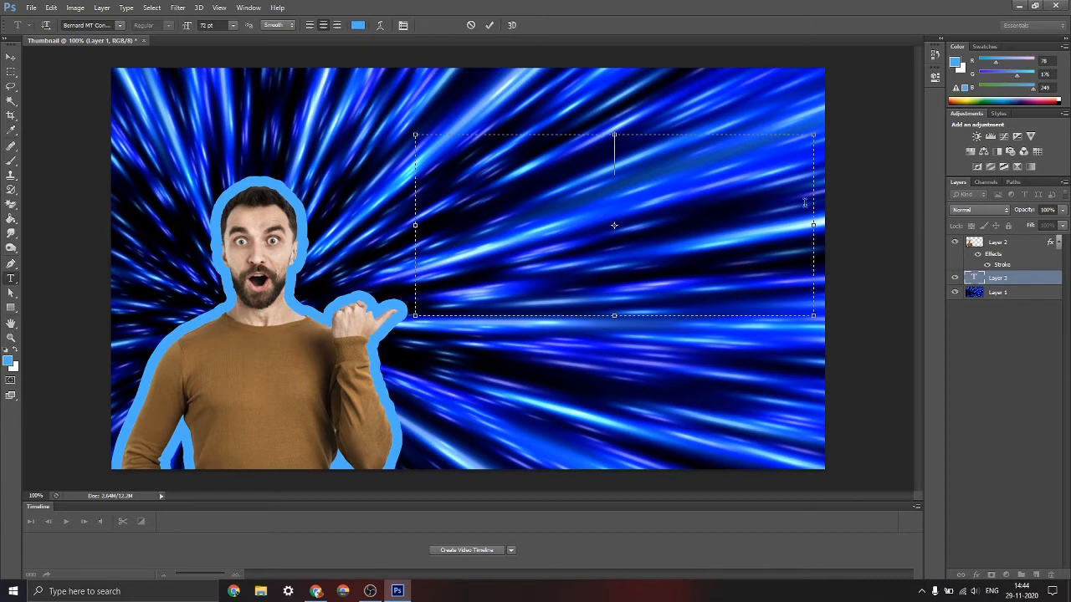
Enter the headline's first line as "MAKE EPIC THUMBAILS" in the text box
type("MAKE")
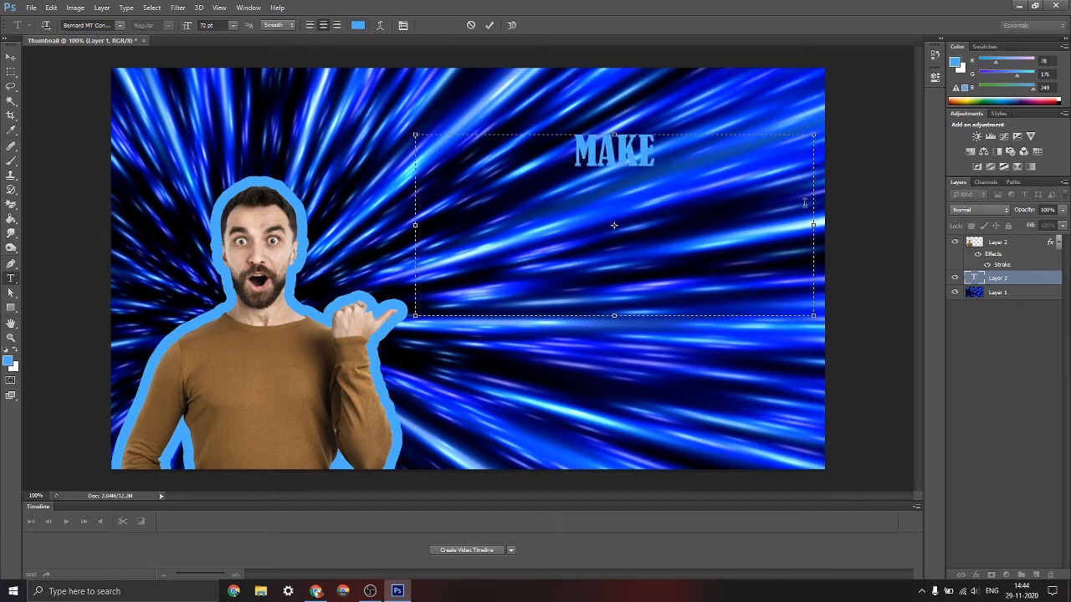
type(" EPIC THU")
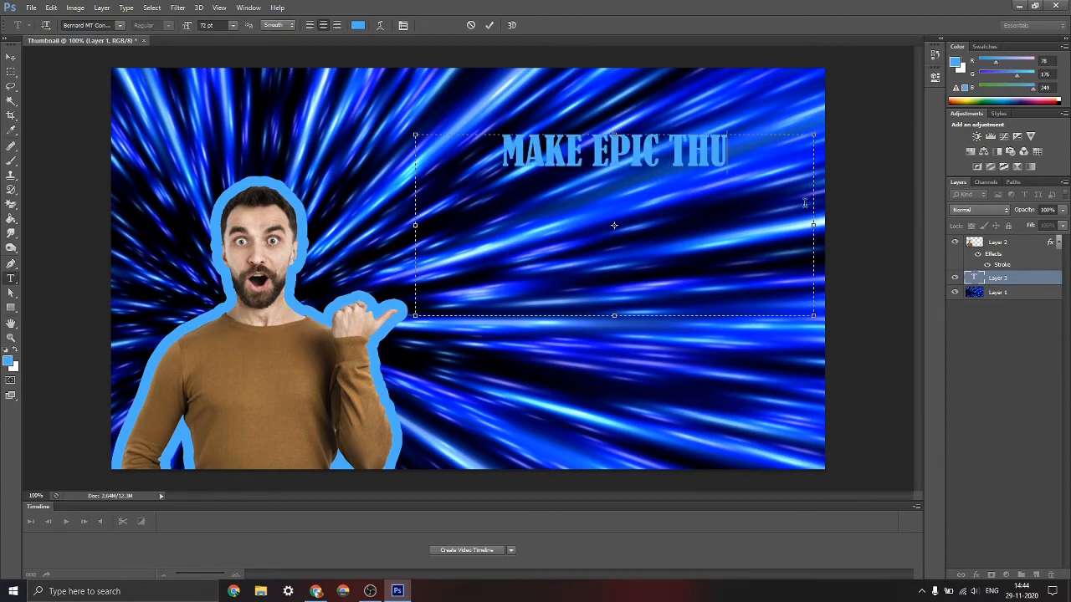
type("MNAELIS")
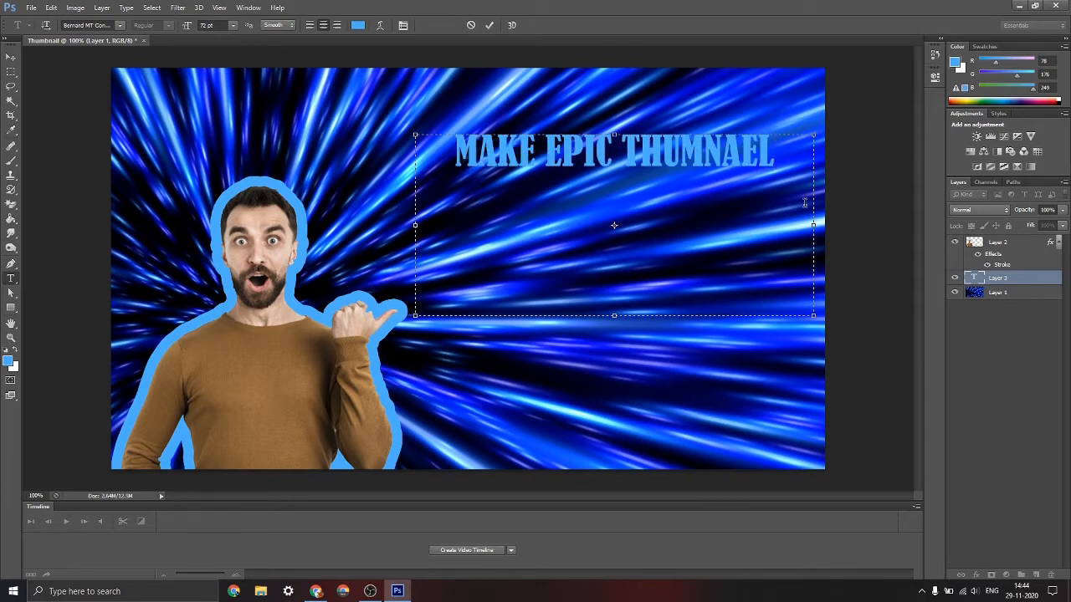
key("BackSpace")
key("BackSpace")
key("BackSpace")
key("BackSpace")
key("BackSpace")
key("BackSpace")
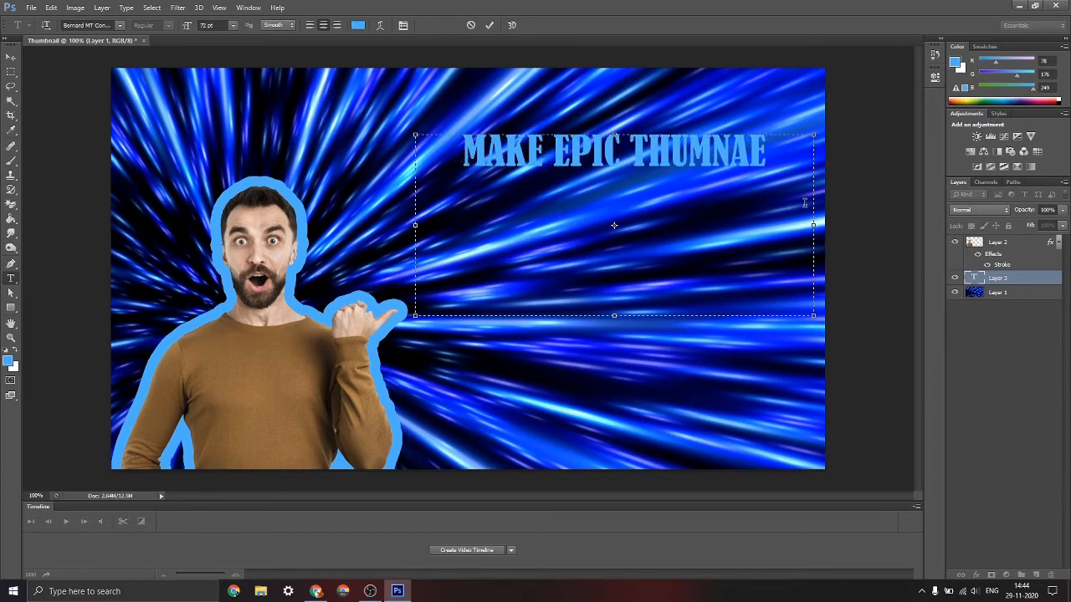
type("BAUIL")
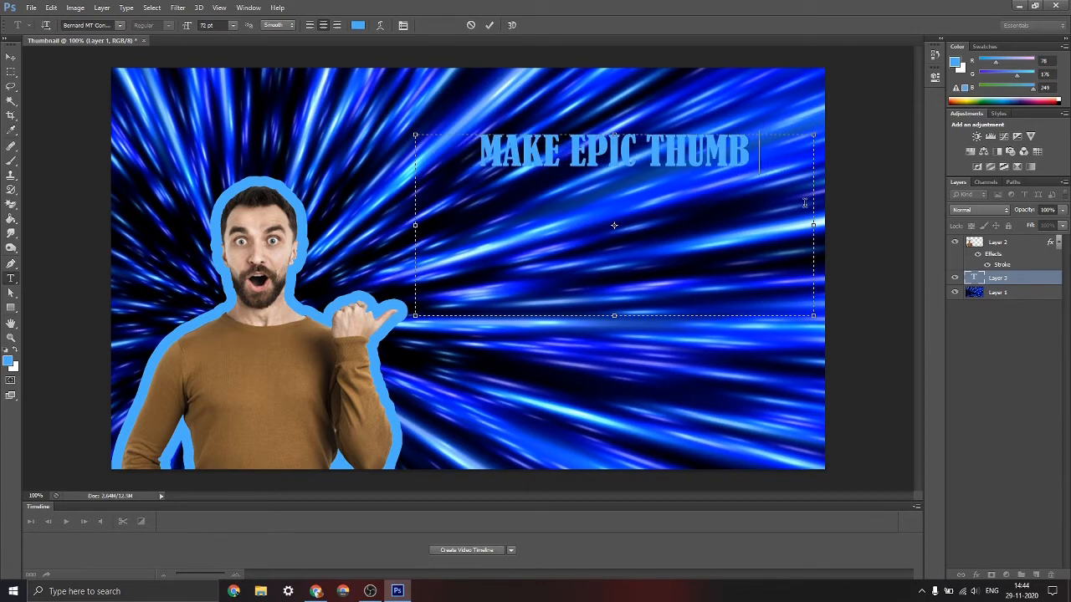
key("BackSpace")
key("BackSpace")
key("BackSpace")
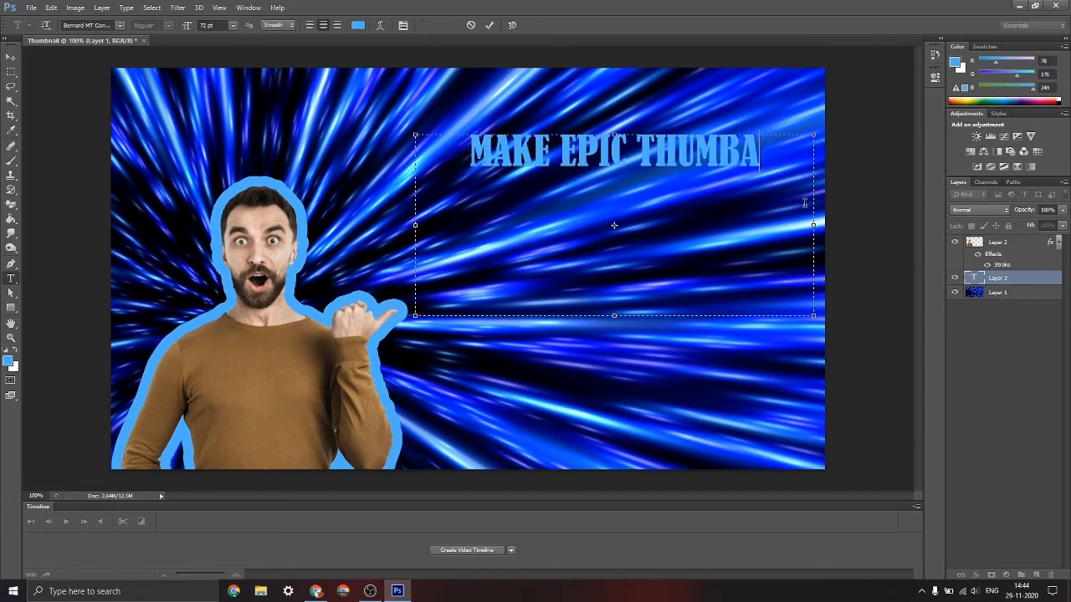
type("ILS")
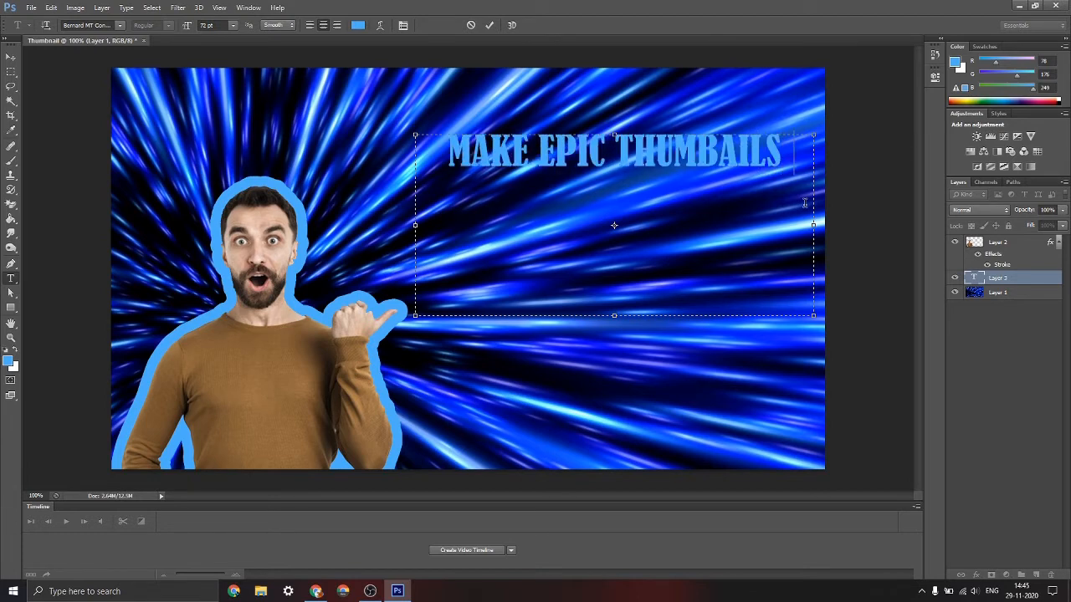
type(" LIKE TJHI")
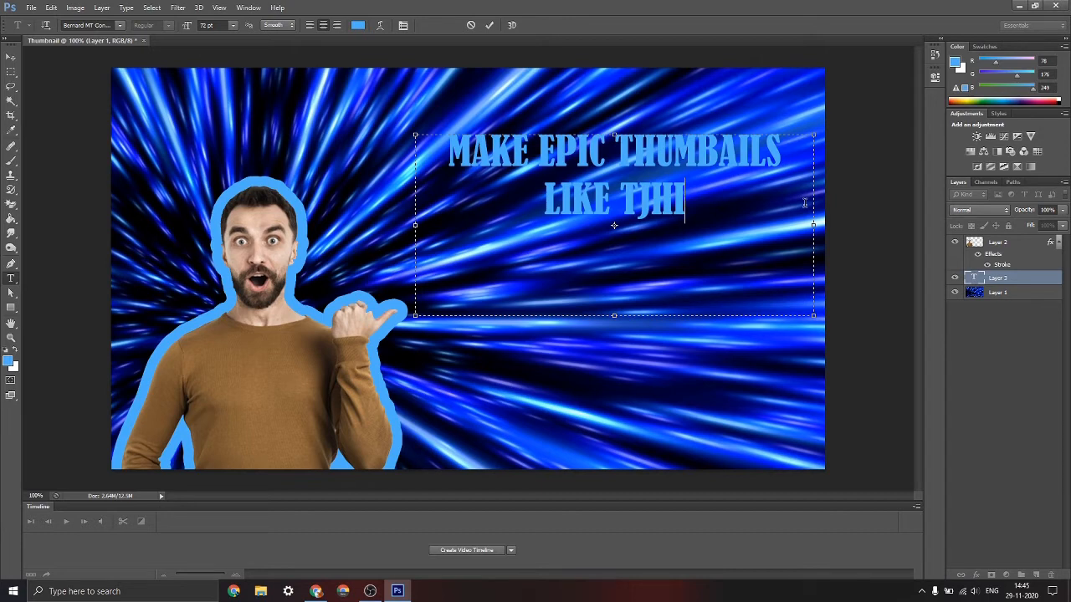
Add "LIKE THIS!" as the headline's second line and shorten the text box to fit the two lines
key("BackSpace")
key("BackSpace")
key("BackSpace")
key("BackSpace")
type("HIS")
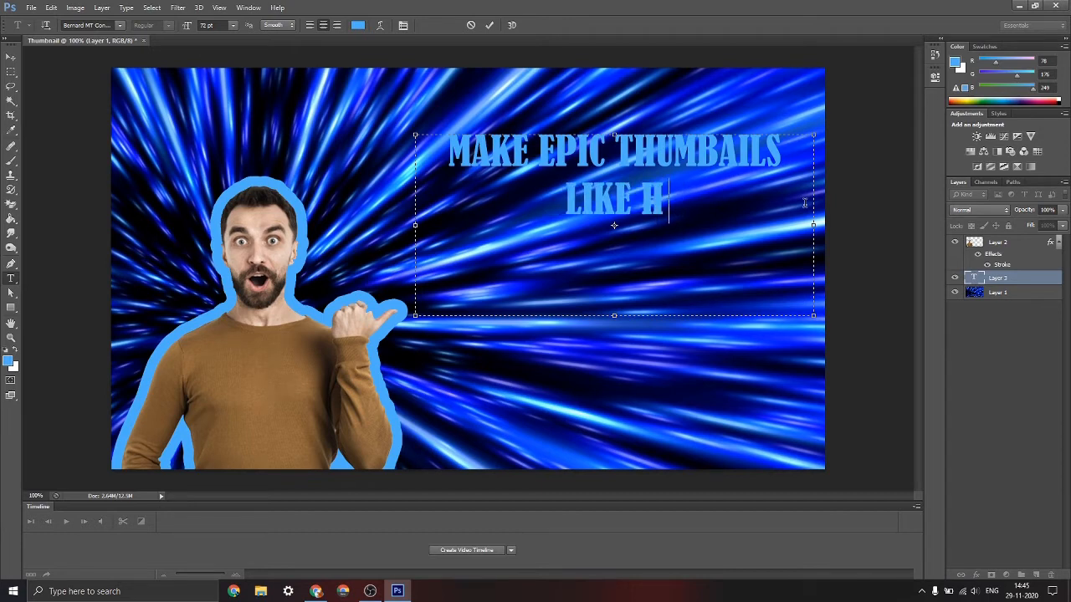
key("BackSpace")
key("BackSpace")
key("BackSpace")
key("BackSpace")
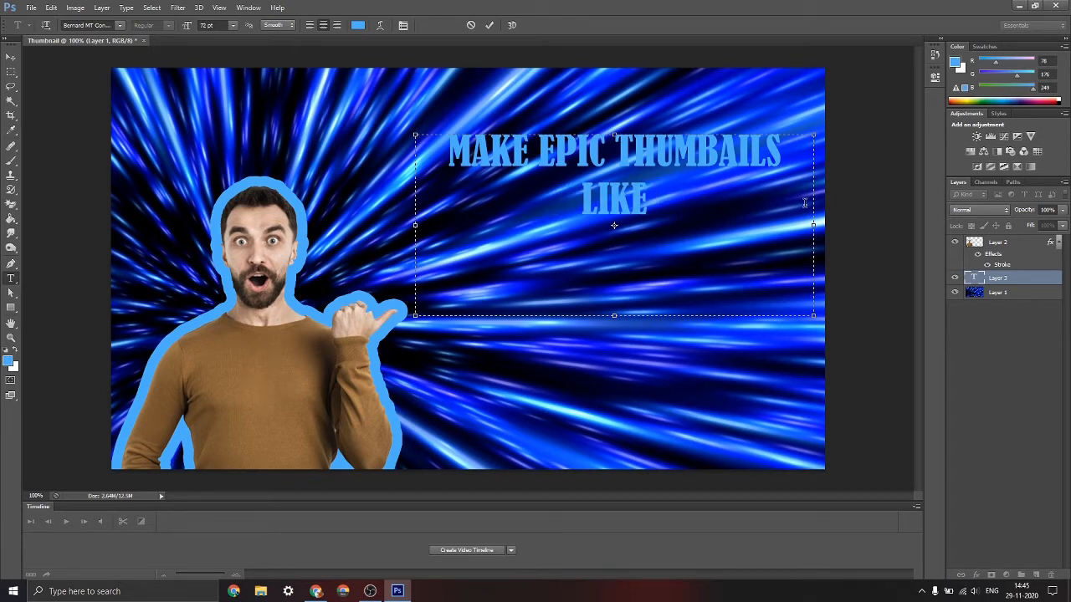
type("THIS!")
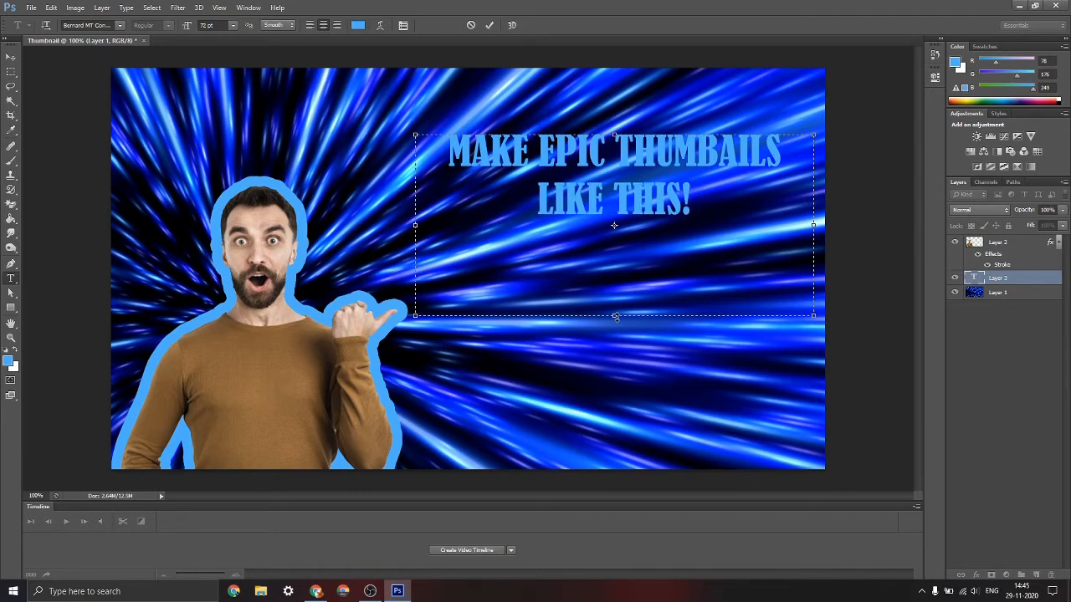
left_click_drag(615, 317, 614, 220)
Try to change the headline's text colour to a darker blue
left_click(357, 25)
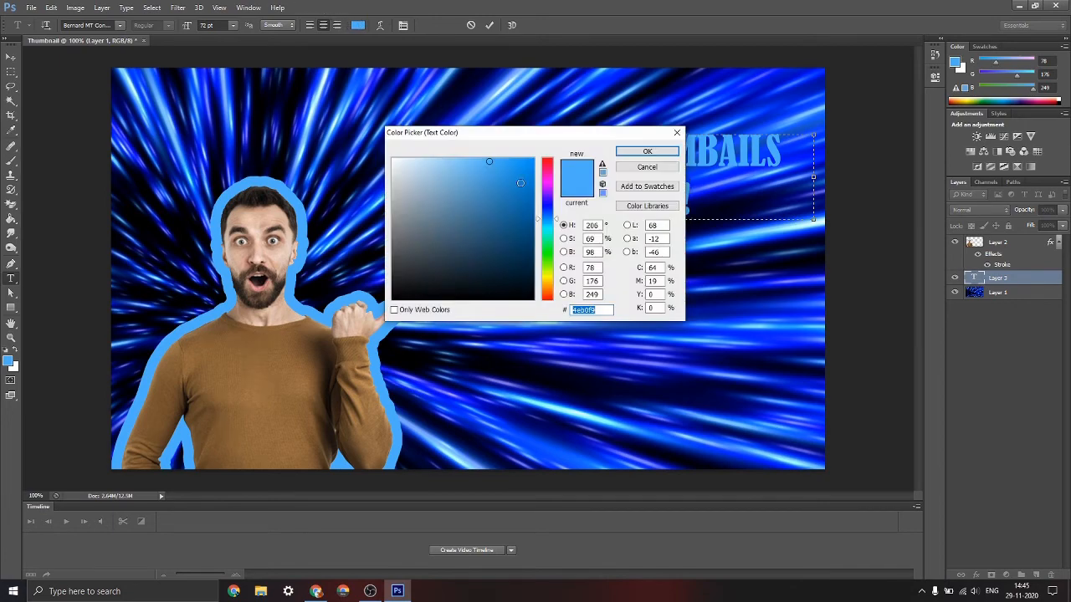
left_click_drag(486, 159, 488, 209)
left_click(657, 156)
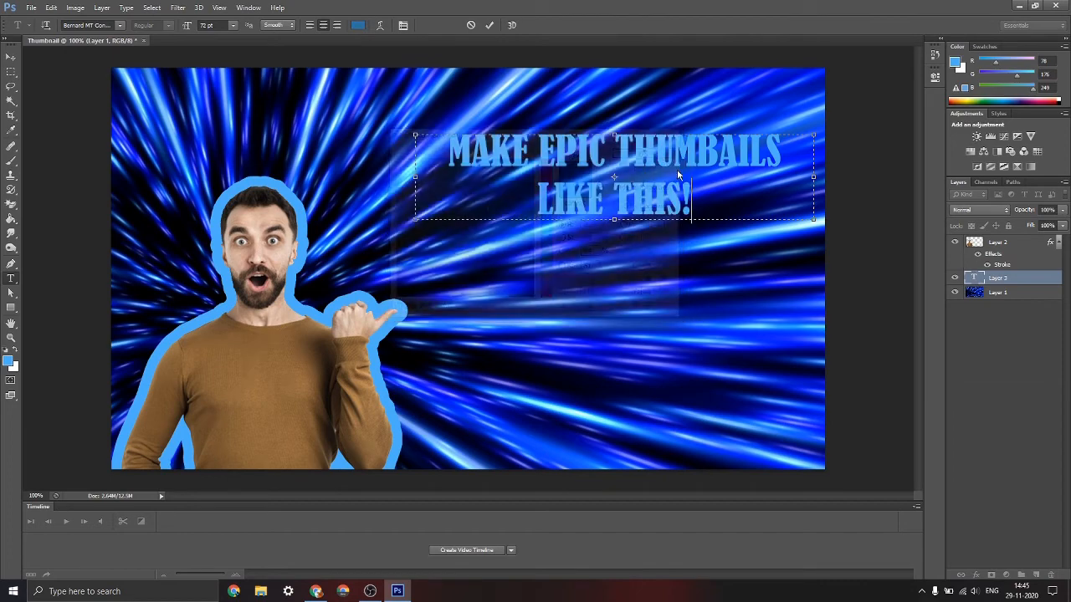
Recolour all of the headline text to a pale light blue and commit the text layer
left_click_drag(692, 201, 449, 135)
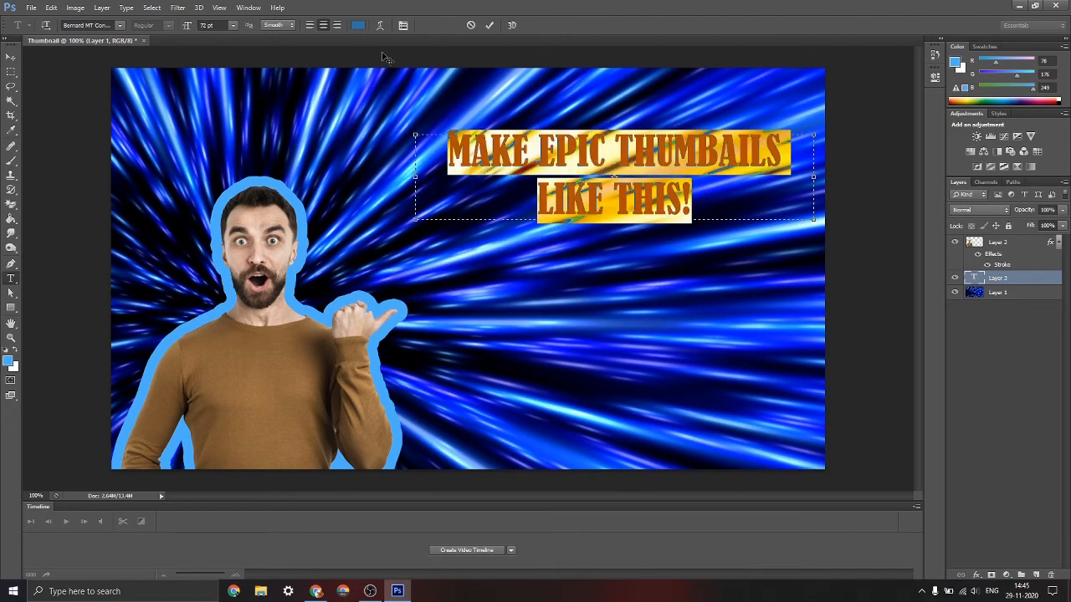
left_click(358, 26)
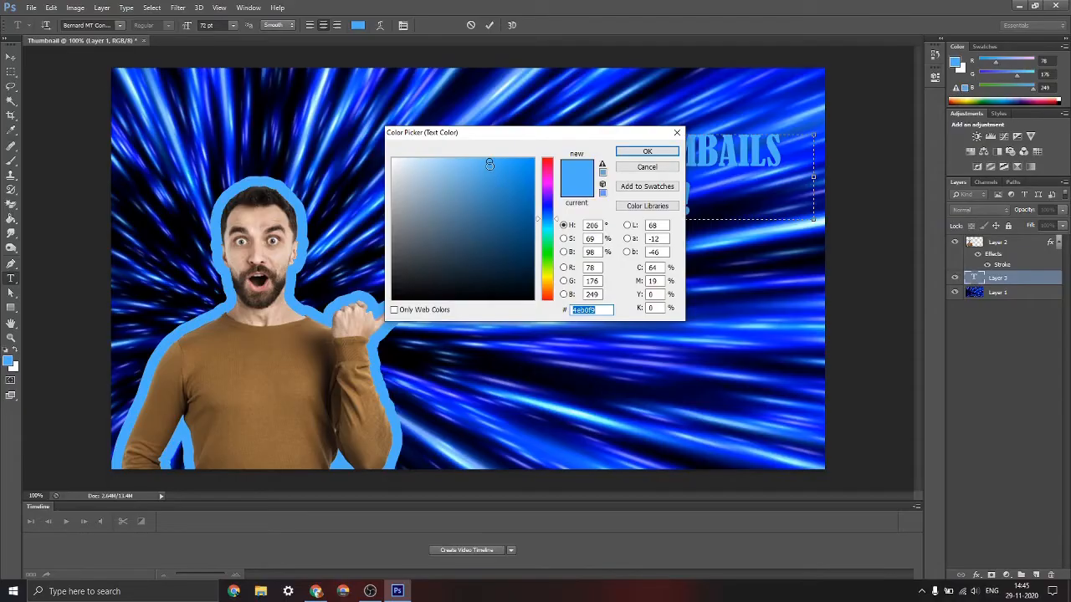
left_click_drag(490, 168, 482, 220)
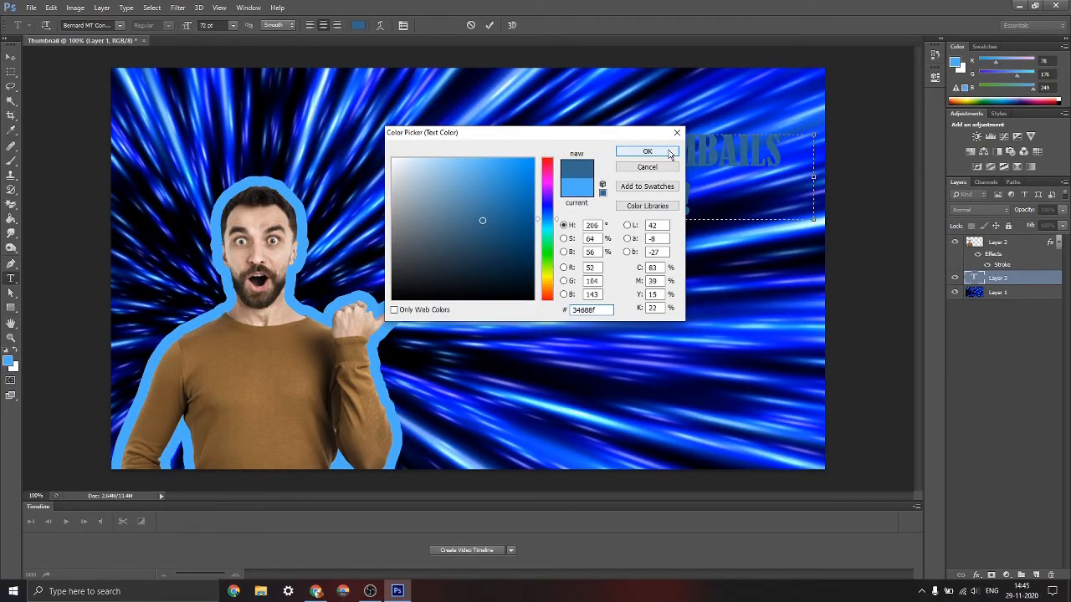
left_click_drag(475, 206, 427, 160)
left_click(632, 152)
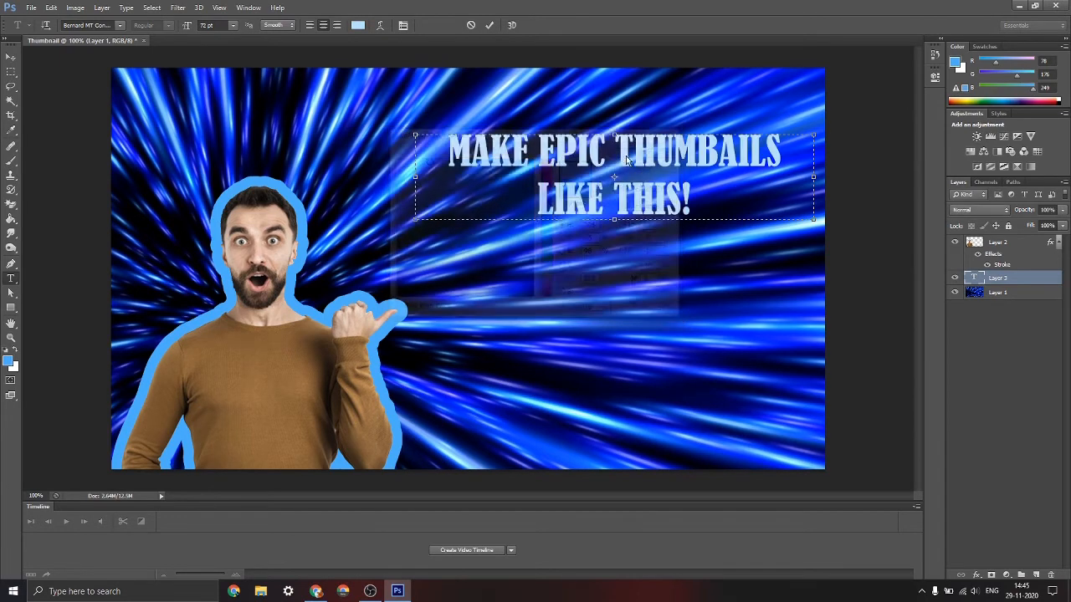
left_click_drag(747, 196, 801, 259)
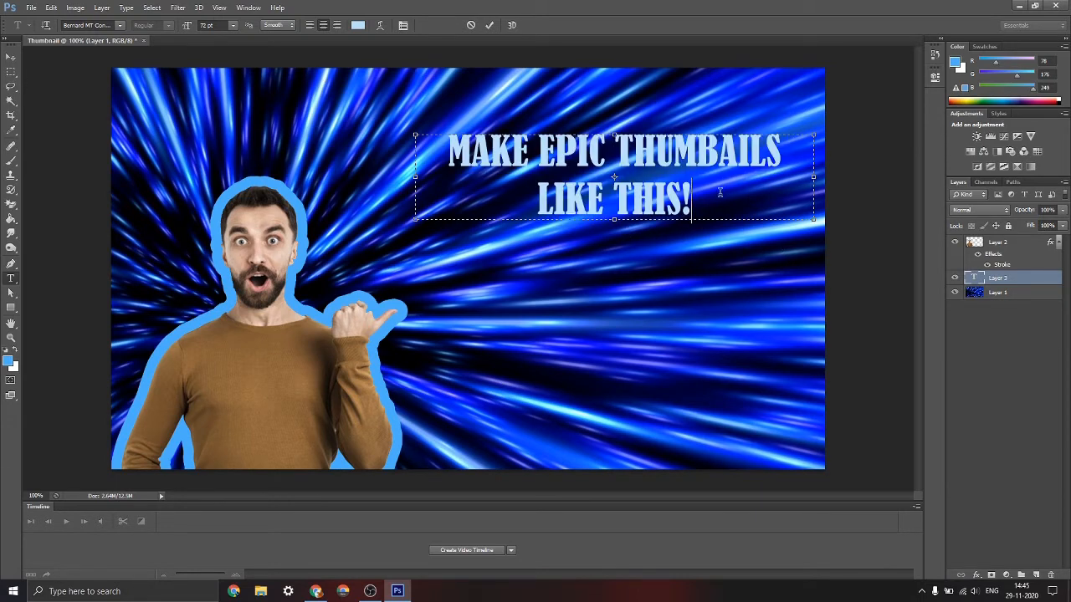
left_click(489, 25)
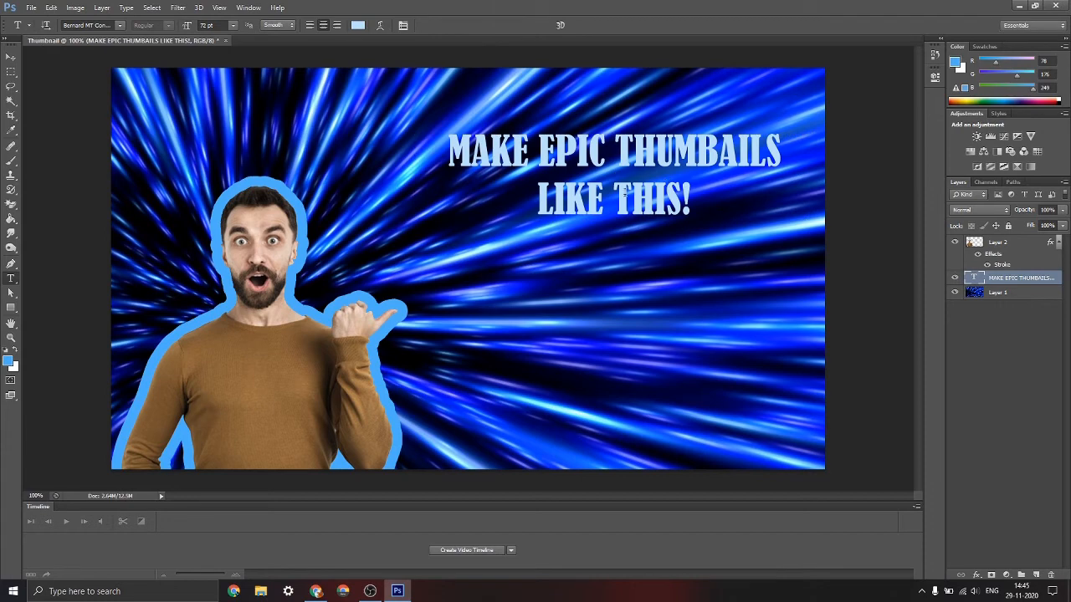
Move the headline down and slightly left, so it sits beside the man's head
left_click(11, 57)
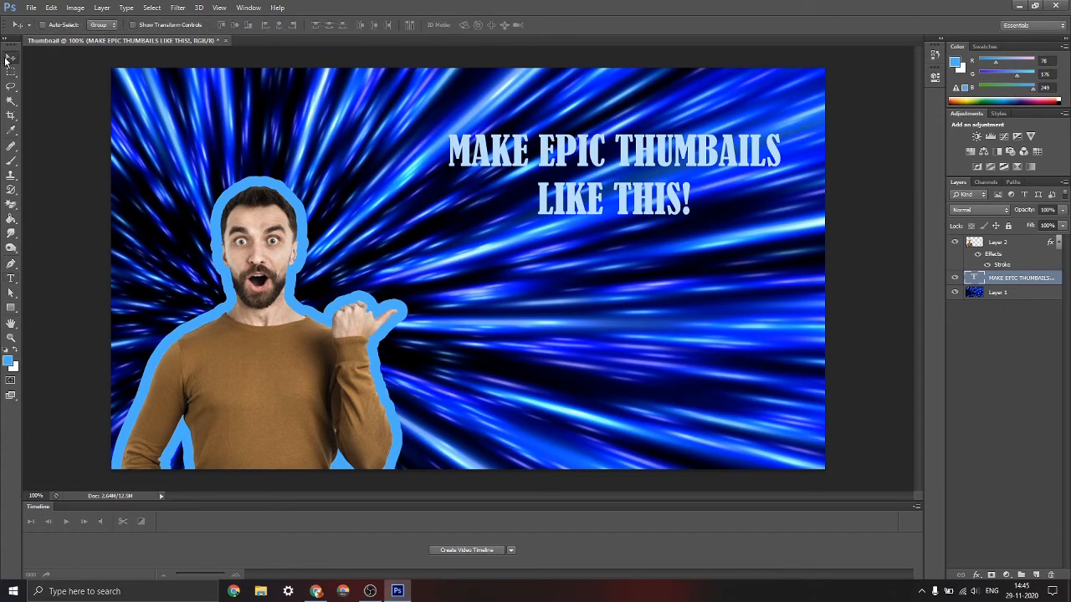
left_click_drag(618, 173, 609, 234)
key("ctrl+t")
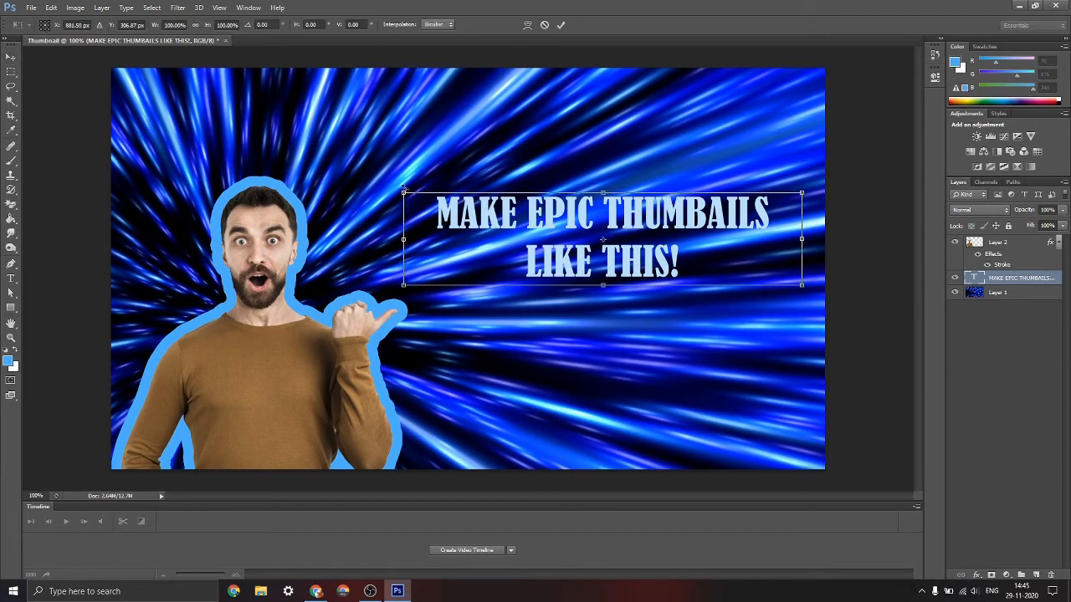
left_click_drag(399, 190, 284, 60)
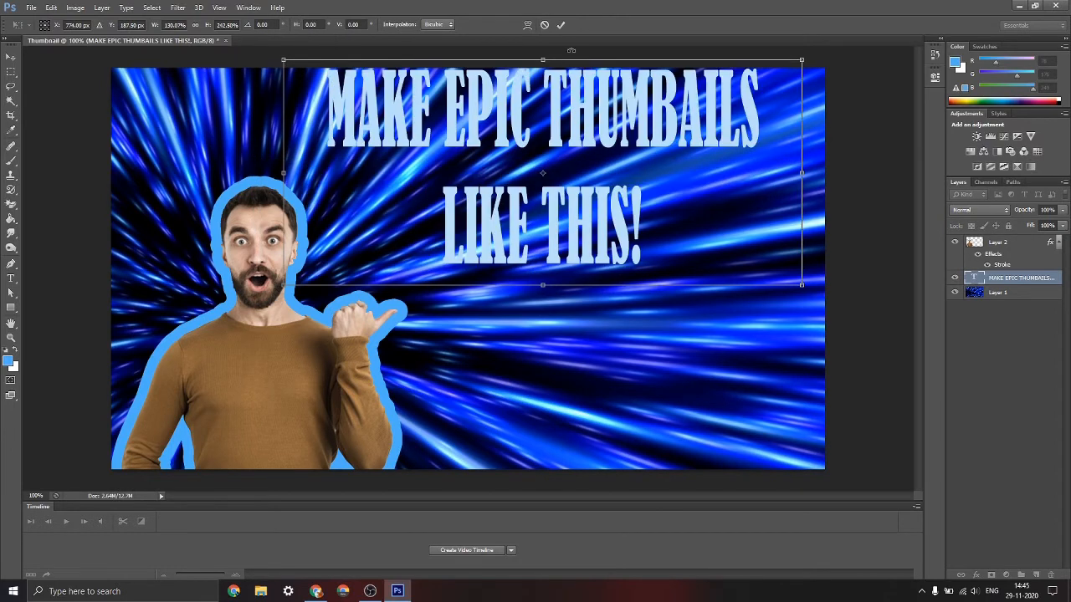
left_click(544, 24)
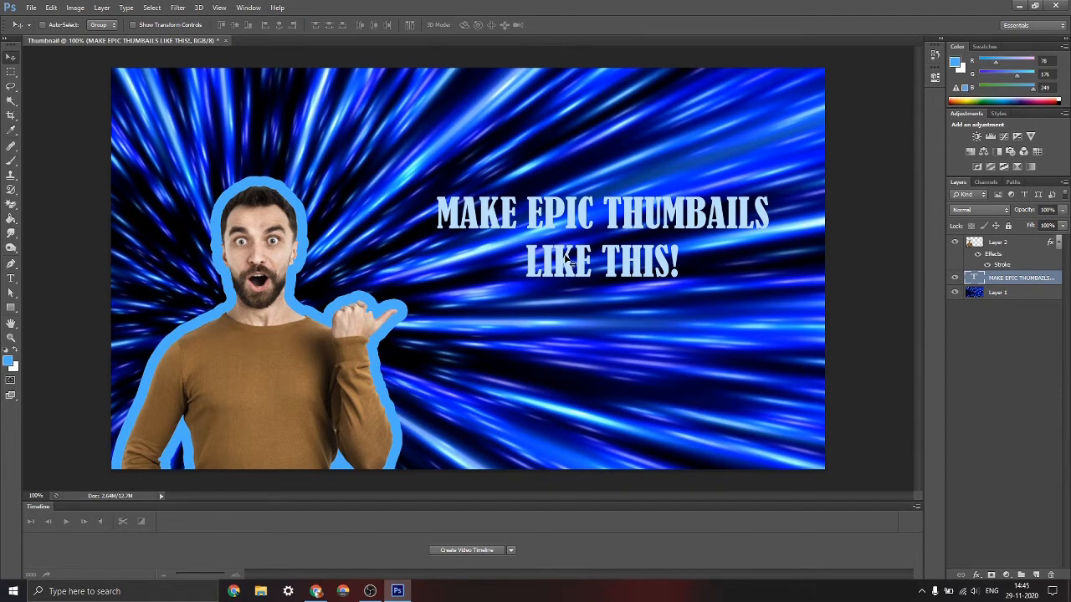
Scale the headline proportionally to about 143%, shift it right and slightly down to clear the man's head, and apply the transform
key("ctrl+t")
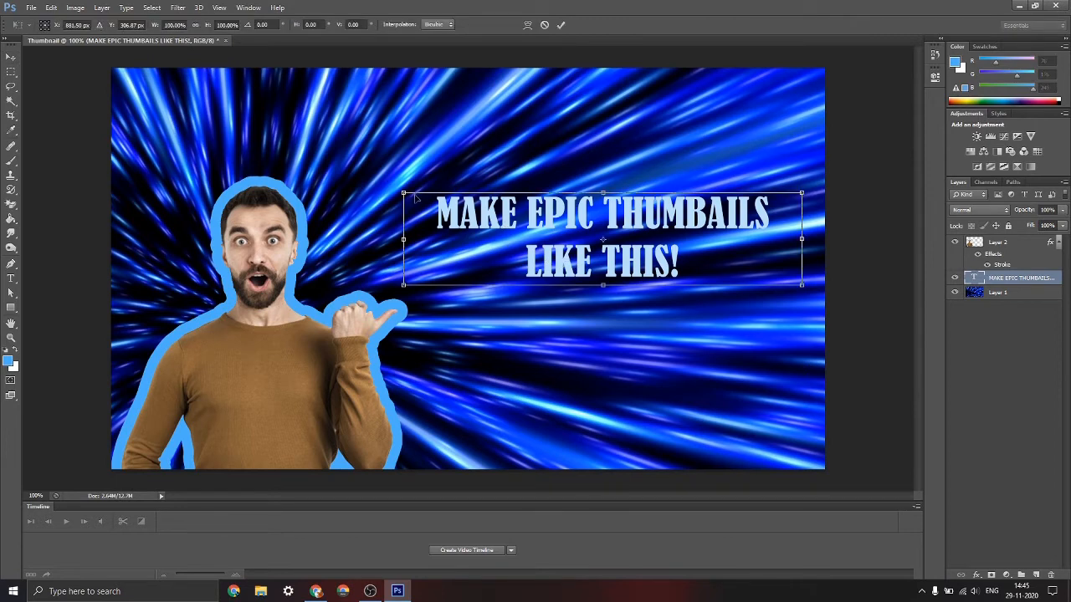
left_click_drag(404, 194, 324, 133)
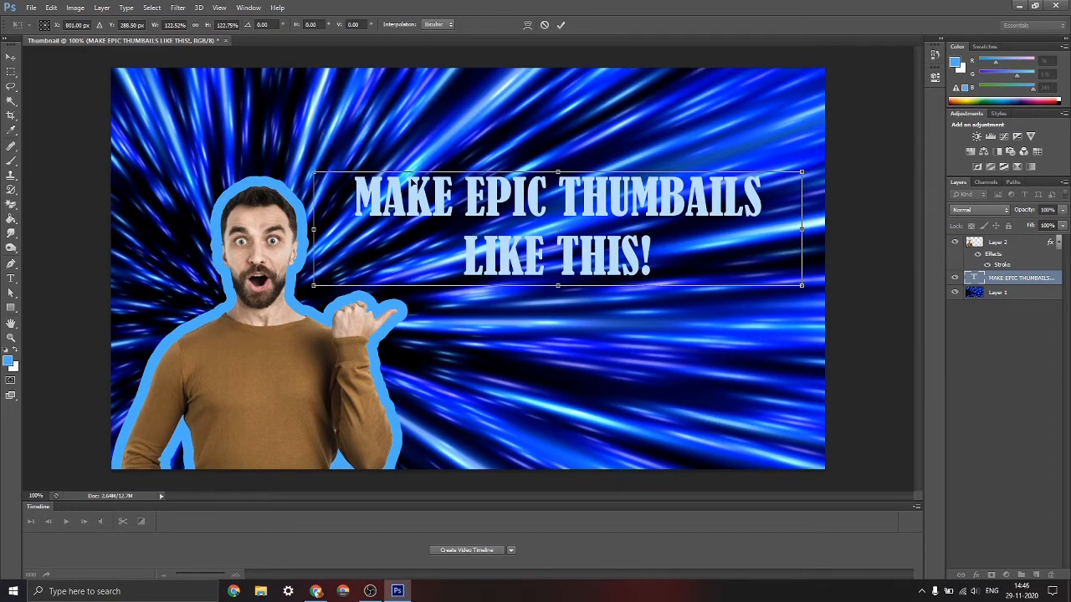
left_click_drag(316, 171, 238, 138)
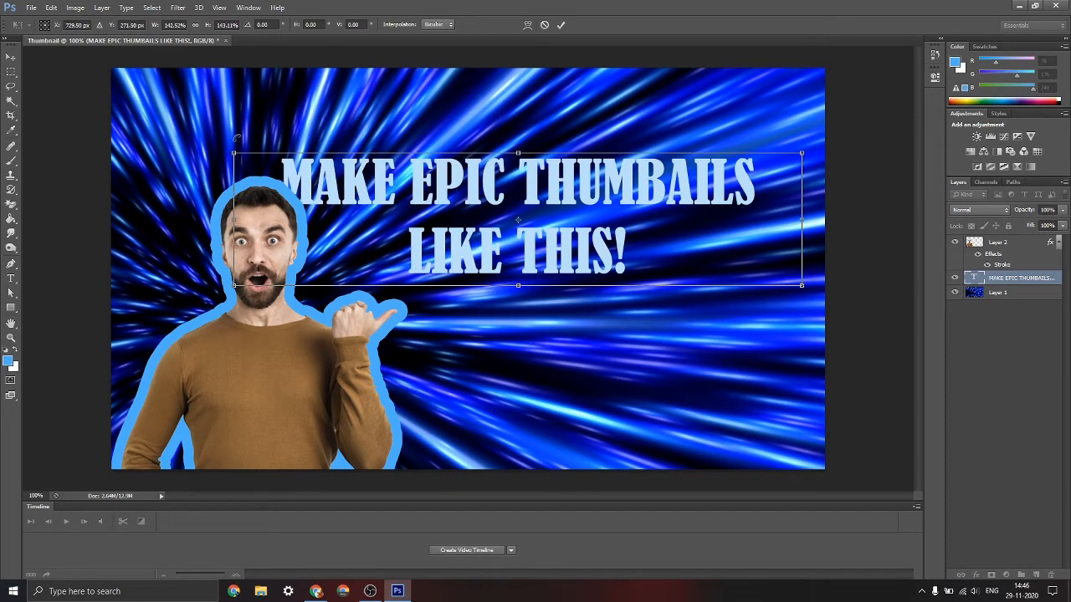
left_click_drag(425, 230, 472, 250)
left_click(562, 25)
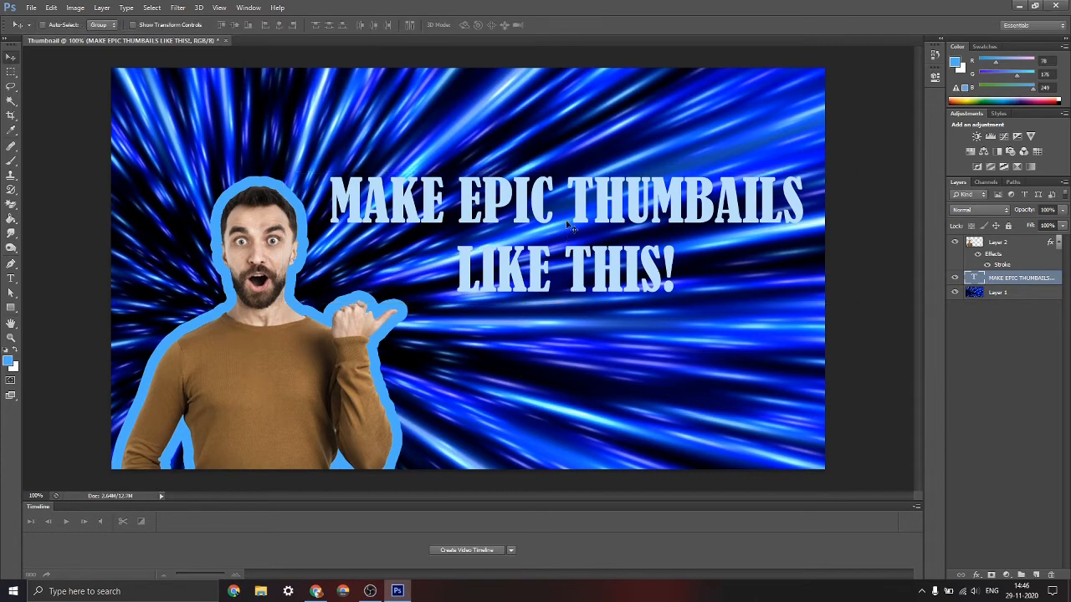
Skew the headline vertically by about 9.4° so it slopes down to the right, apply the transform, and move it back down beside the man
key("ctrl+t")
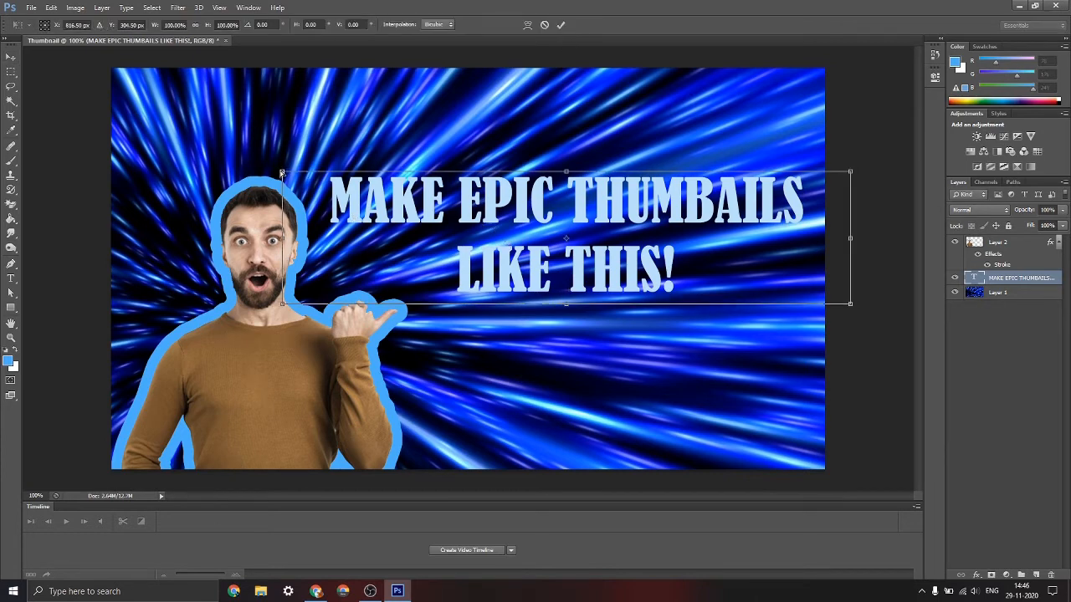
left_click_drag(282, 174, 256, 76)
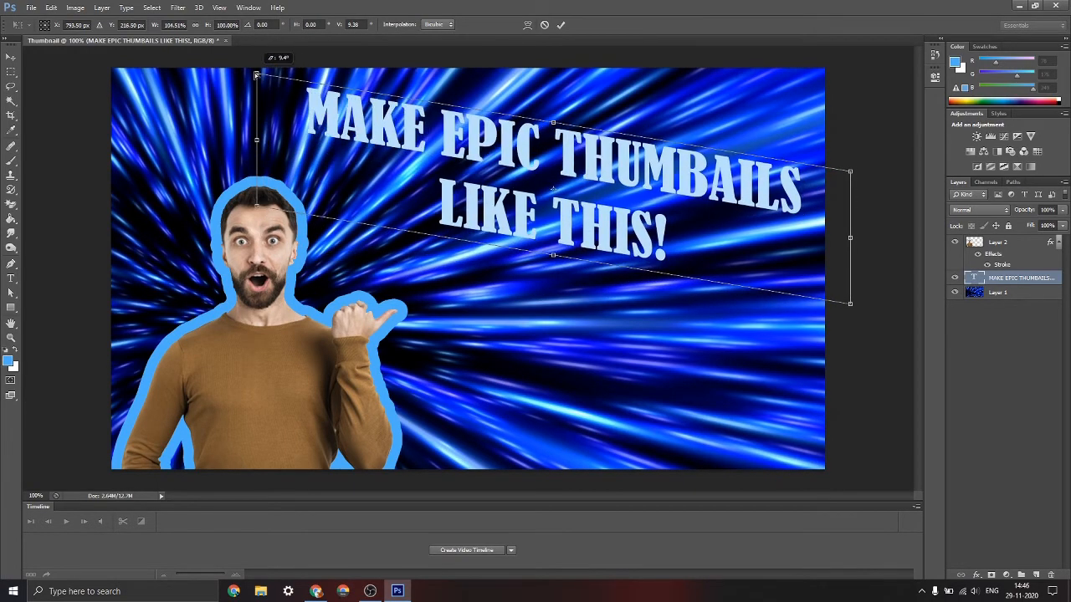
left_click(561, 24)
left_click_drag(574, 191, 574, 263)
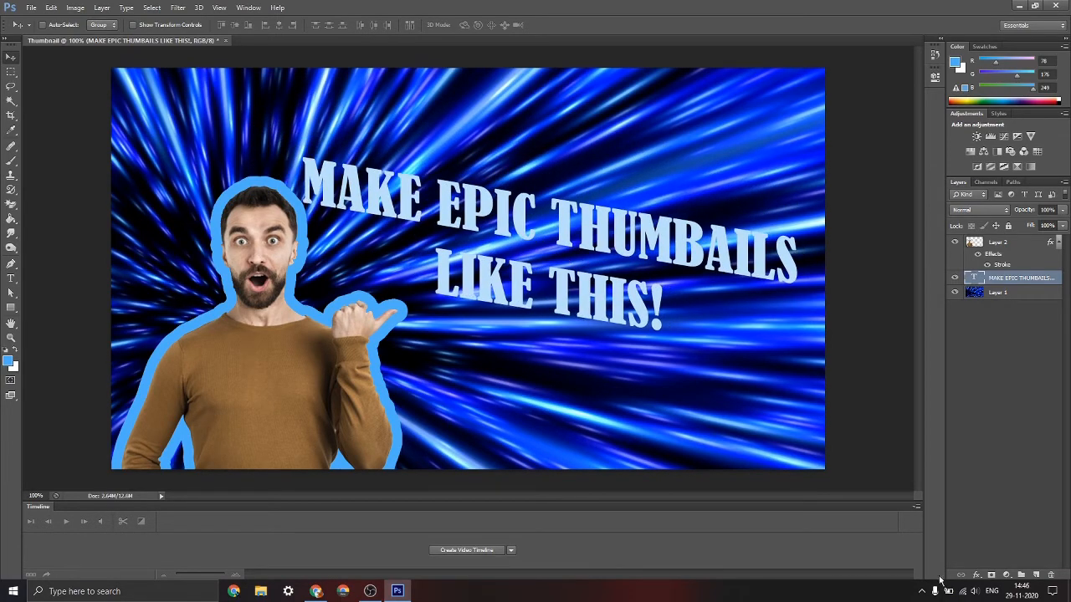
Add a 6 px outside stroke to the headline, filled with the black-to-white linear gradient
left_click(977, 575)
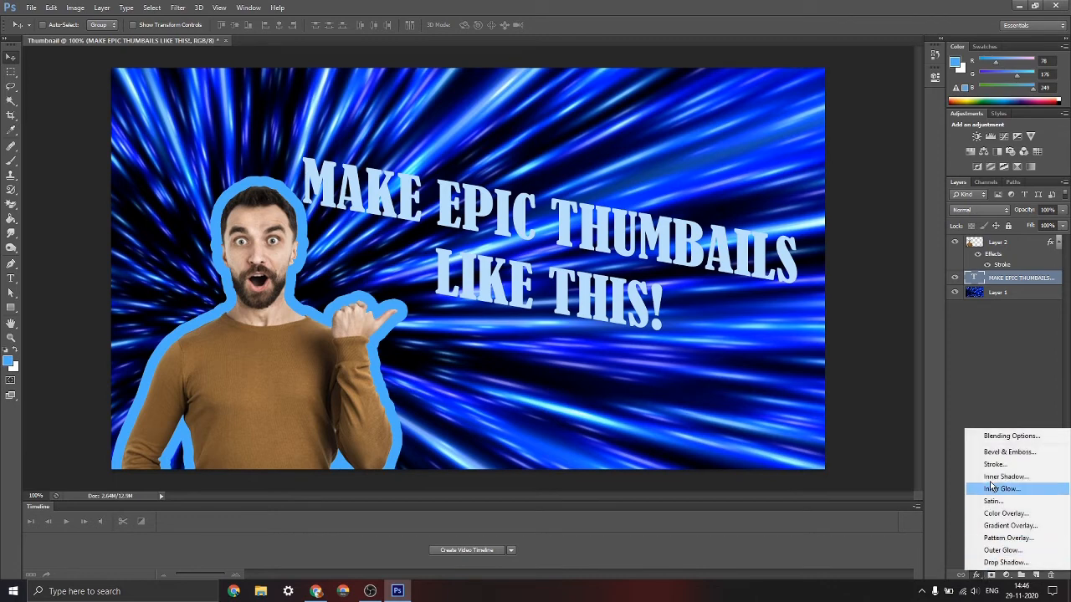
left_click(992, 442)
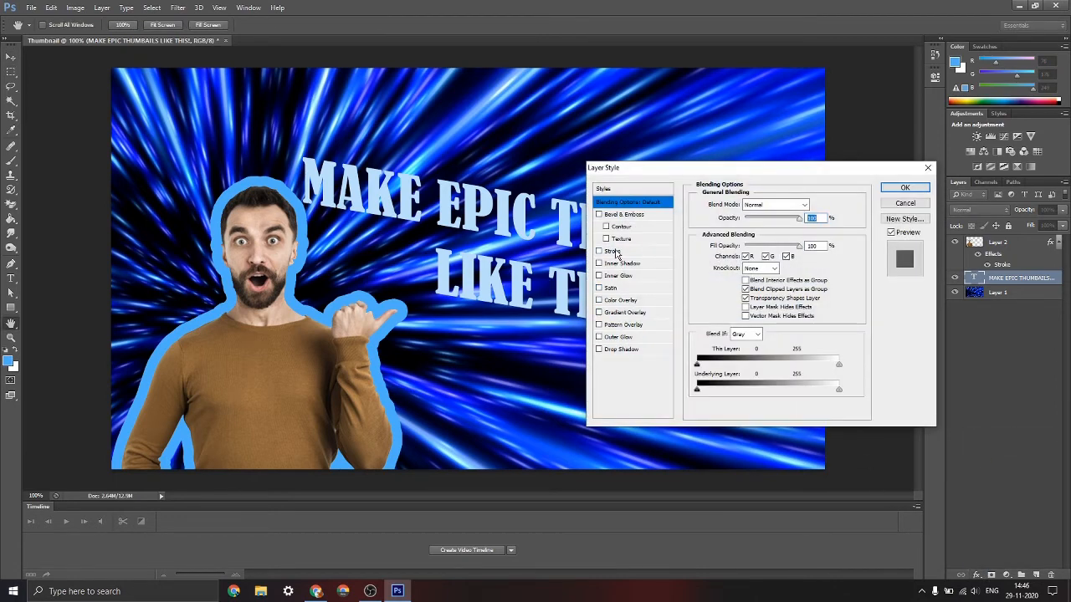
left_click(615, 252)
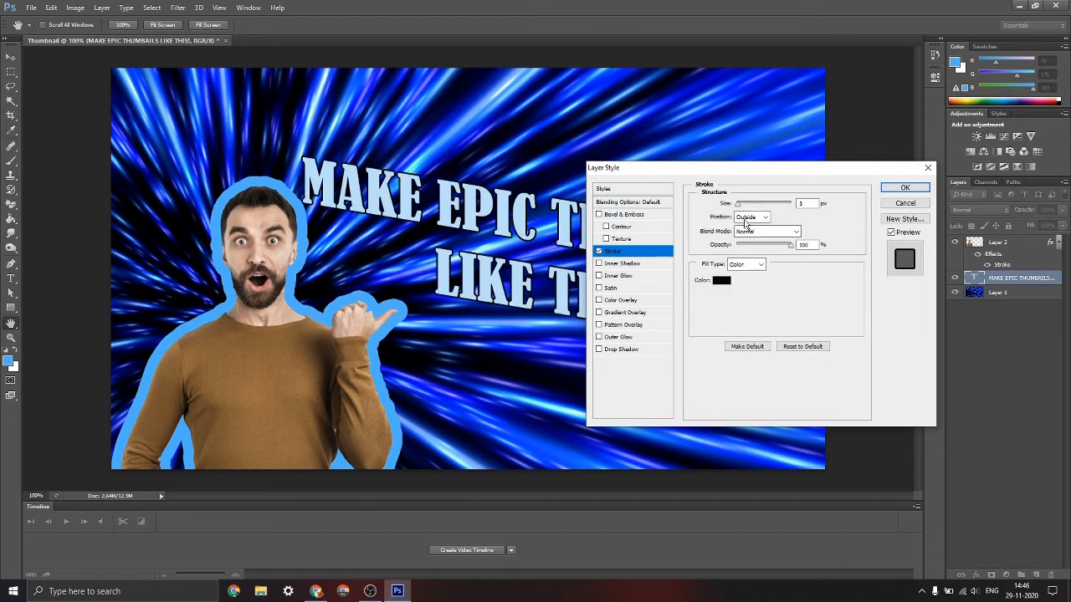
left_click_drag(736, 203, 738, 205)
left_click(743, 263)
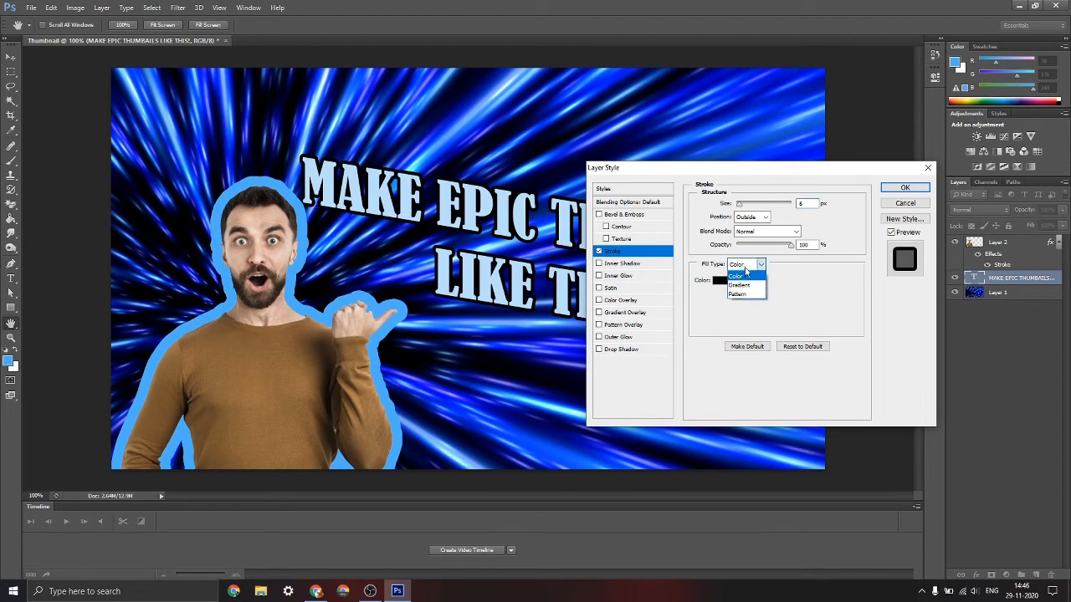
left_click(747, 276)
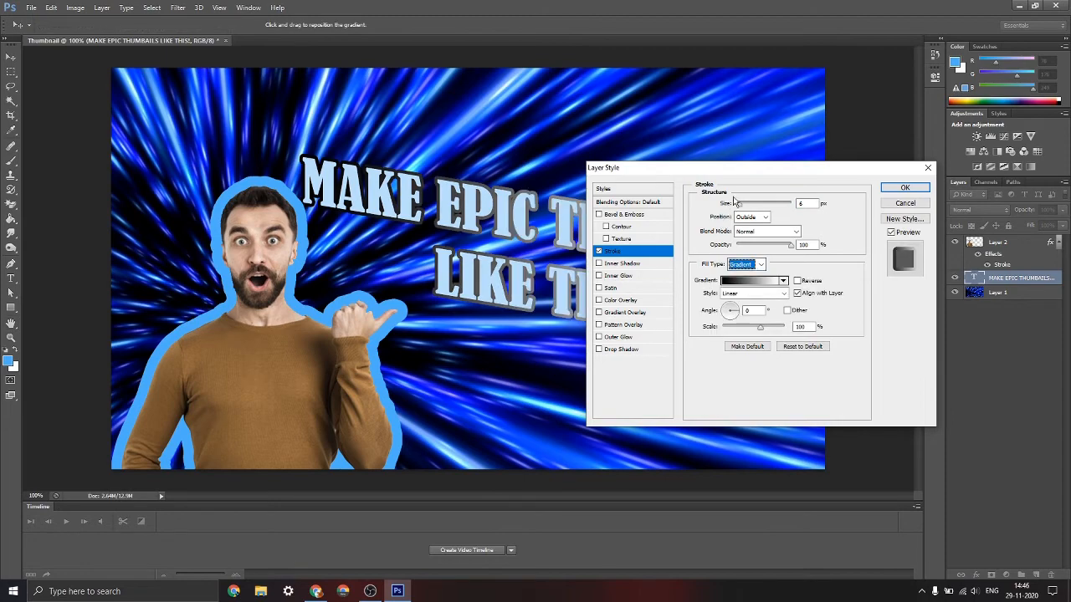
left_click_drag(732, 173, 964, 231)
left_click(972, 333)
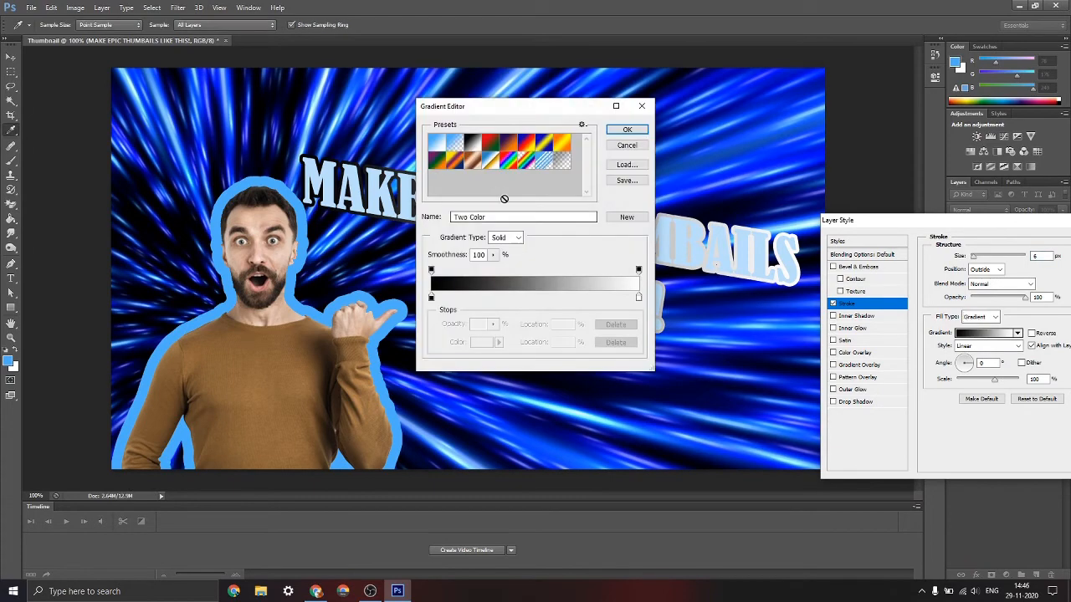
left_click(626, 129)
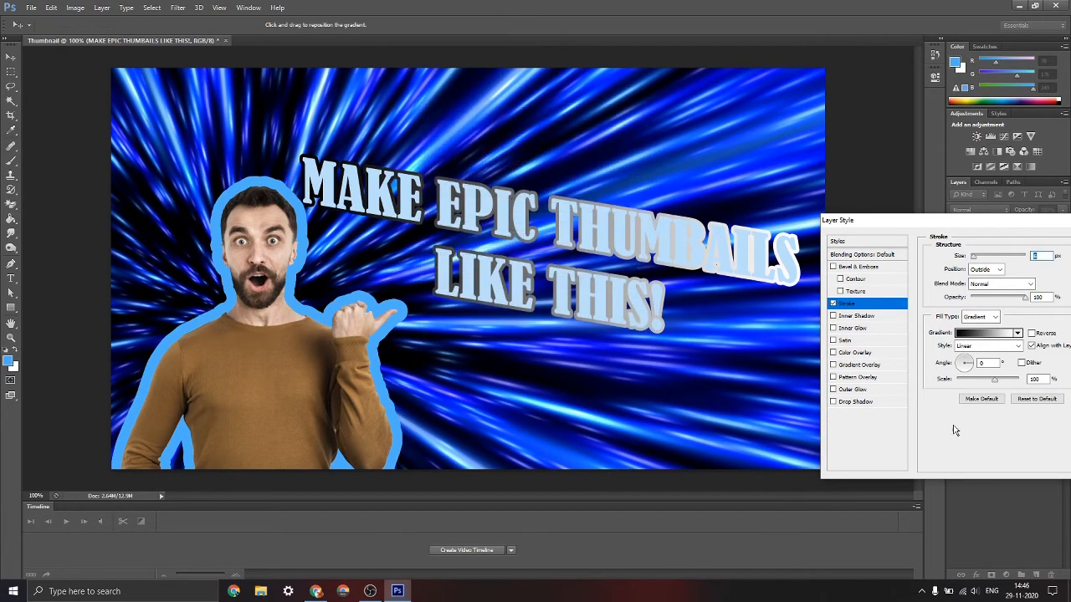
Set the headline stroke's gradient style to Radial at 124% scale and thicken the stroke
left_click(987, 345)
left_click(972, 369)
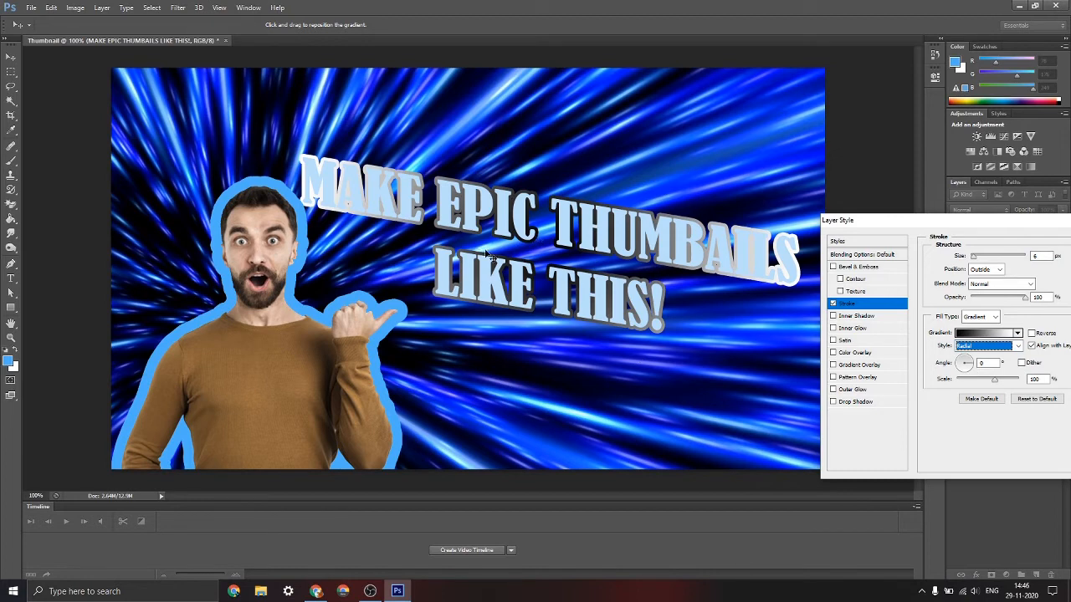
left_click_drag(994, 380, 1008, 383)
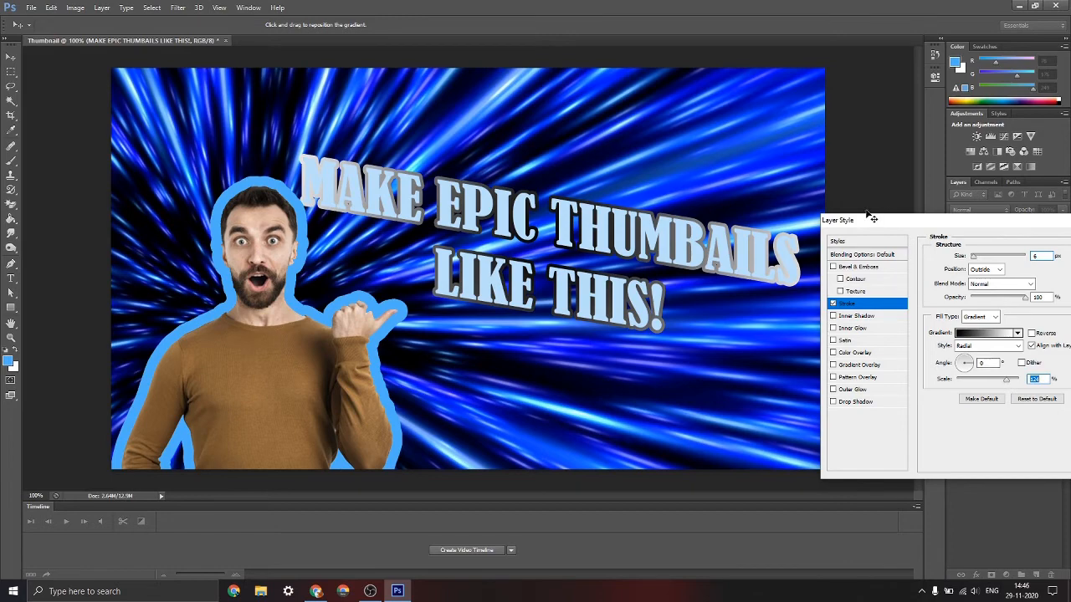
left_click_drag(870, 220, 758, 289)
left_click_drag(850, 316, 854, 316)
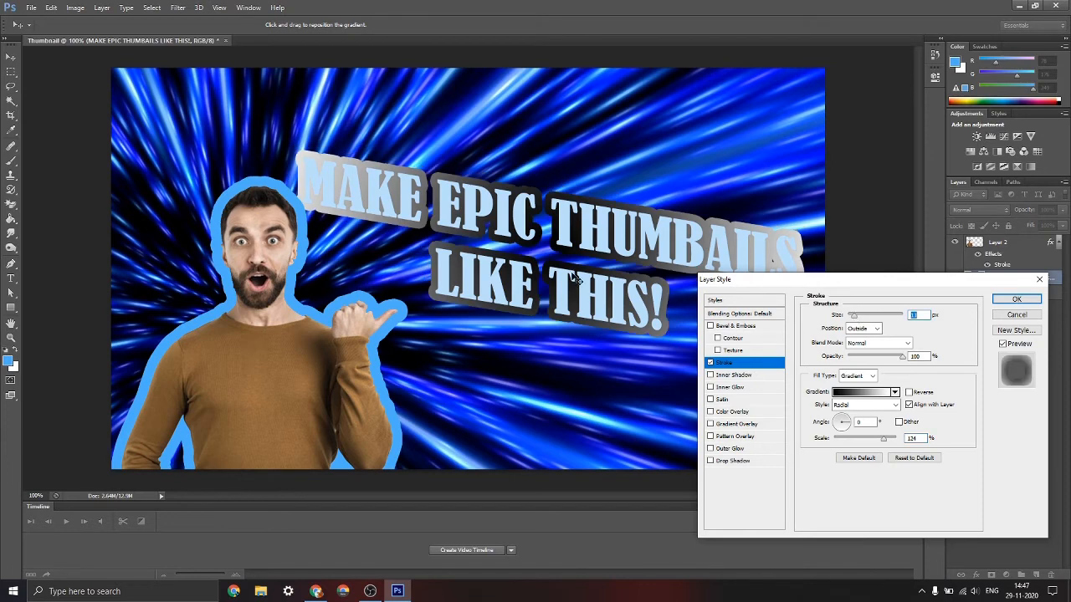
Add a black Multiply drop shadow with increased distance and size to the headline, and apply the layer style
left_click(737, 460)
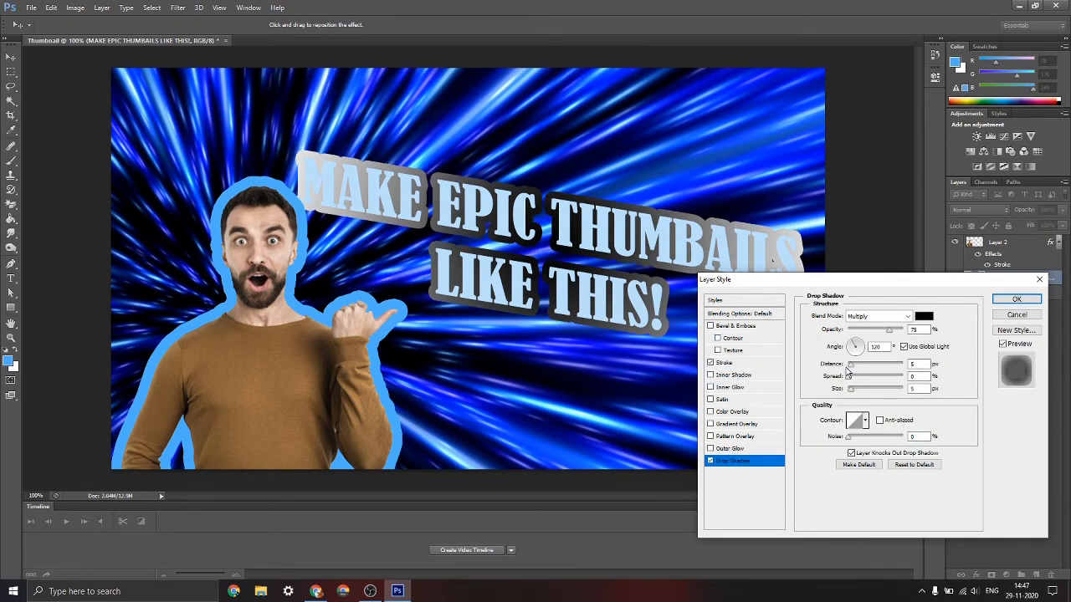
left_click_drag(851, 367, 854, 394)
left_click(1016, 298)
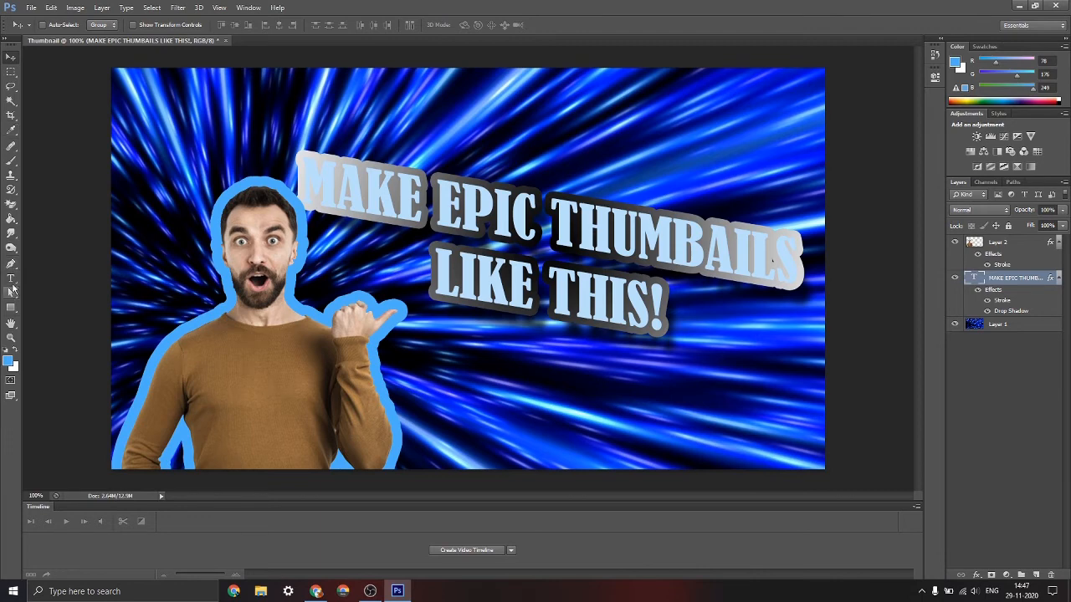
Recolour all of the headline text to red ff0000, commit it, and move the headline up and slightly left
left_click(11, 279)
left_click_drag(307, 175, 750, 326)
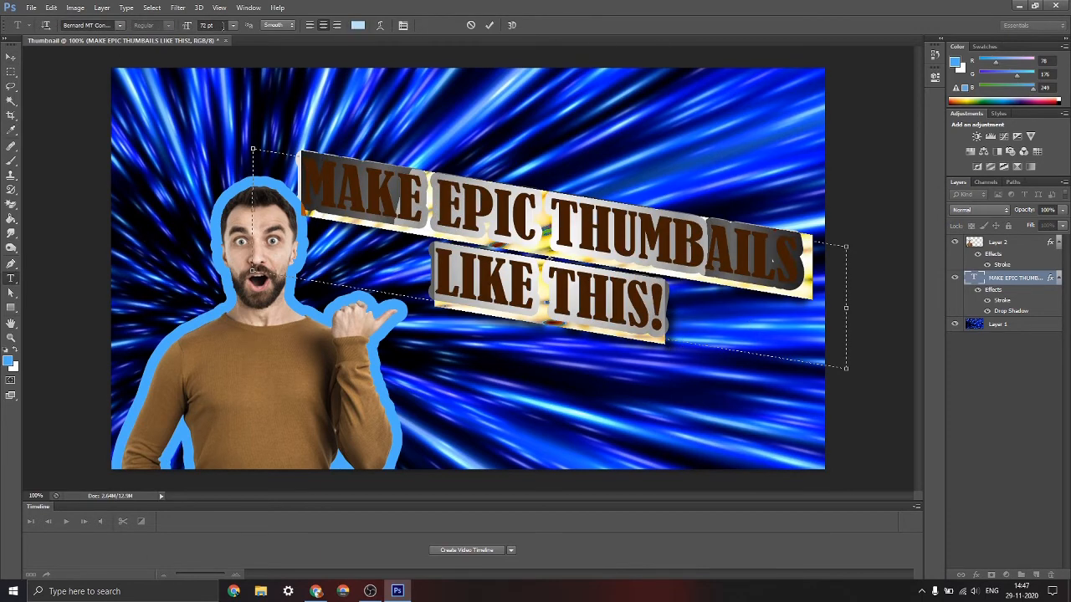
left_click(358, 26)
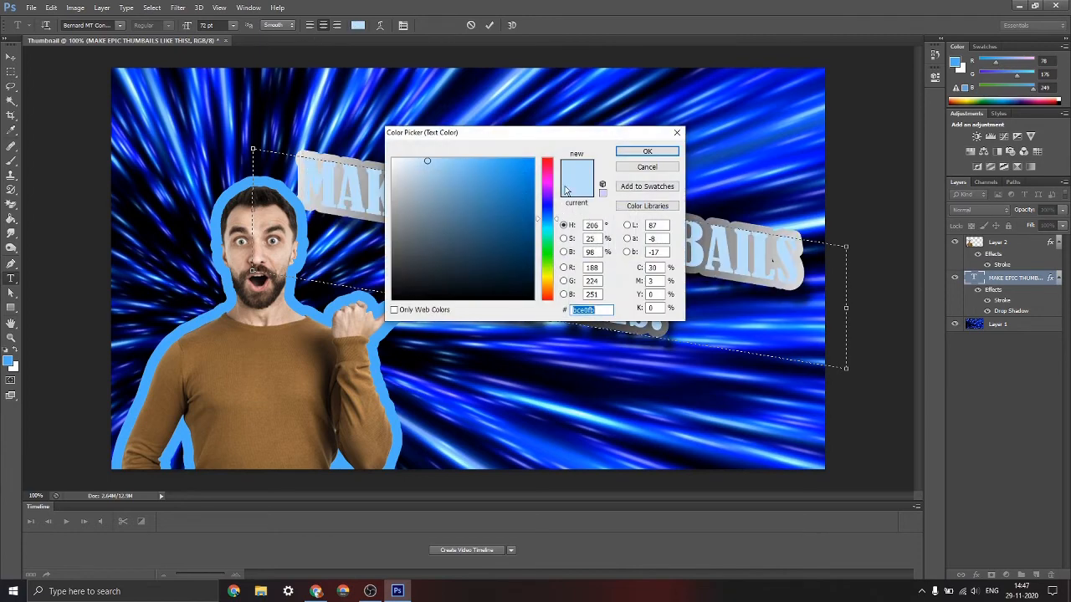
type("ff0000")
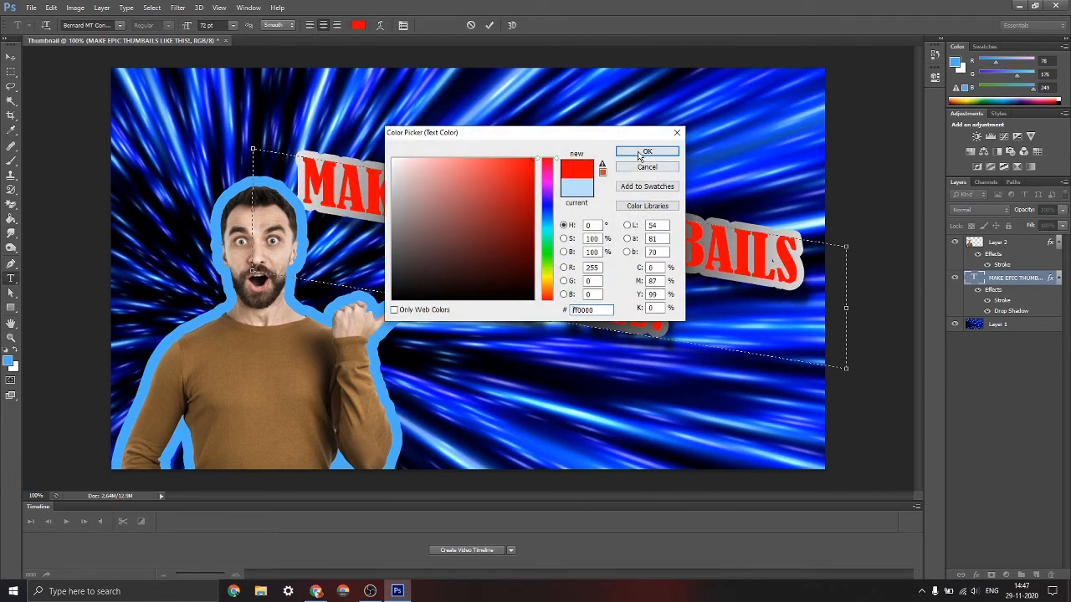
left_click(640, 153)
left_click(714, 316)
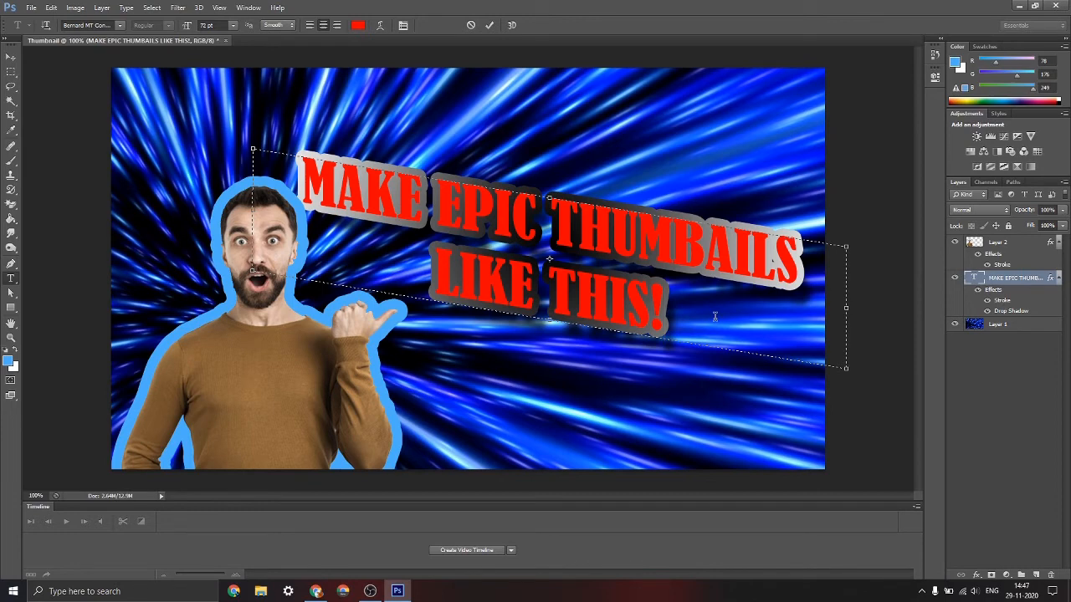
left_click(489, 25)
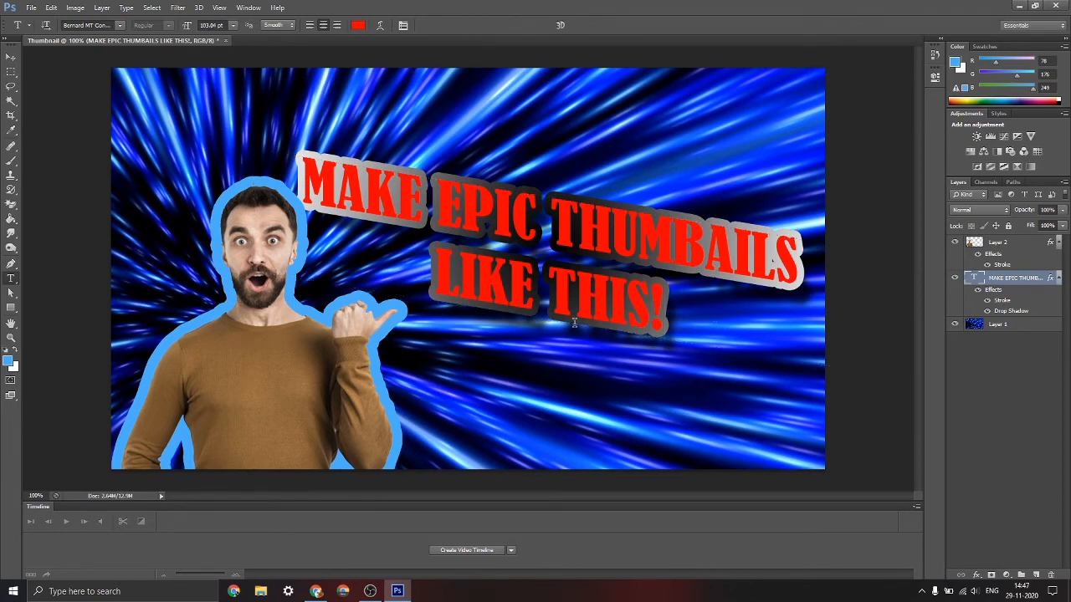
left_click(11, 57)
left_click_drag(597, 278, 570, 232)
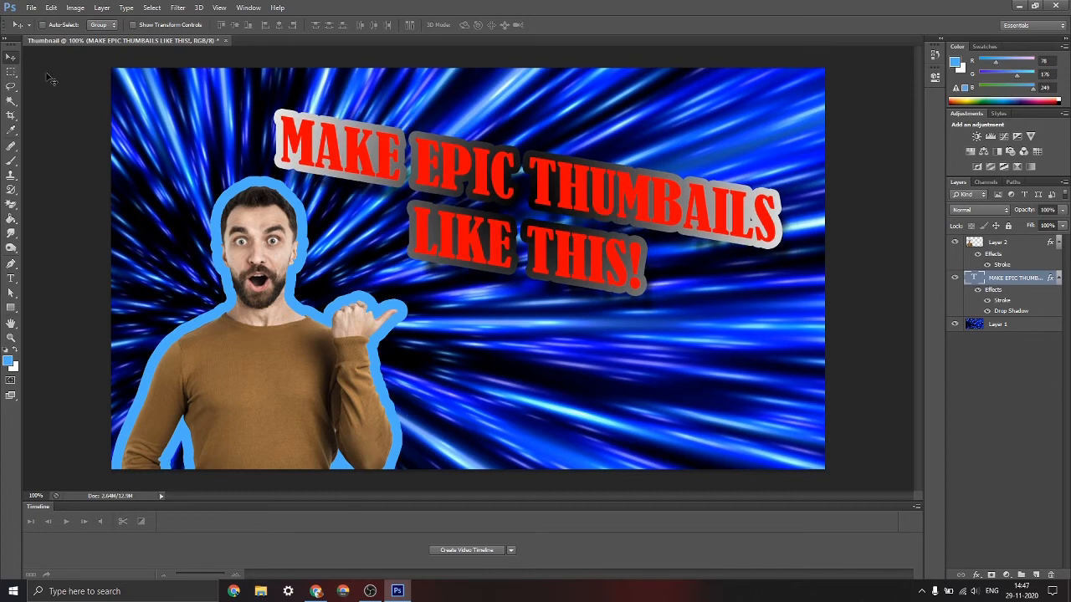
Rotate the man about 4° counterclockwise, stretch his height to about 102.7% past the canvas bottom, apply the transform, and shift him slightly left
left_click(987, 243)
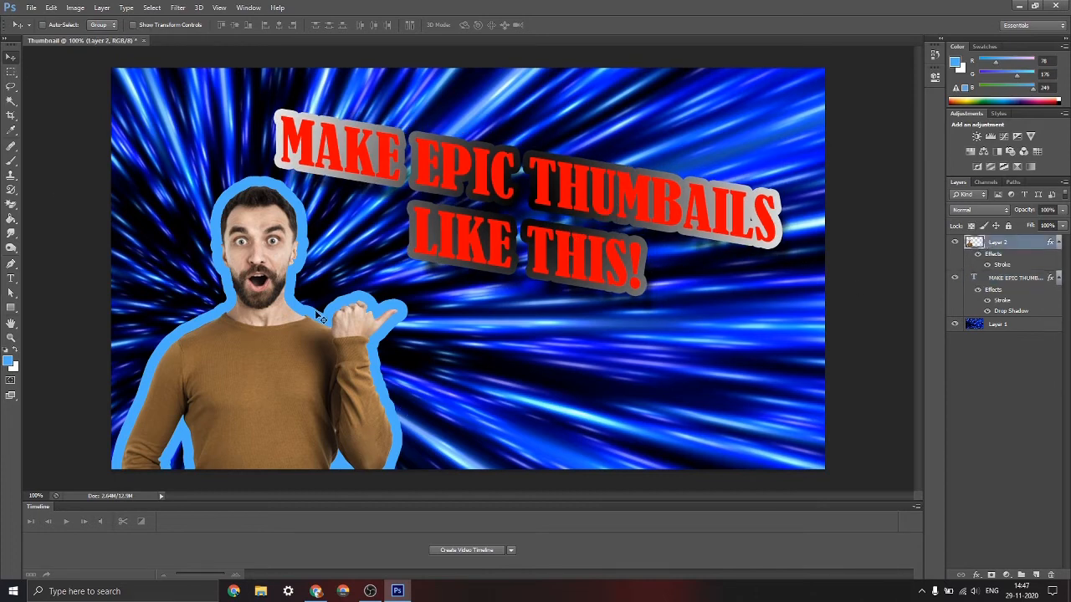
key("ctrl+t")
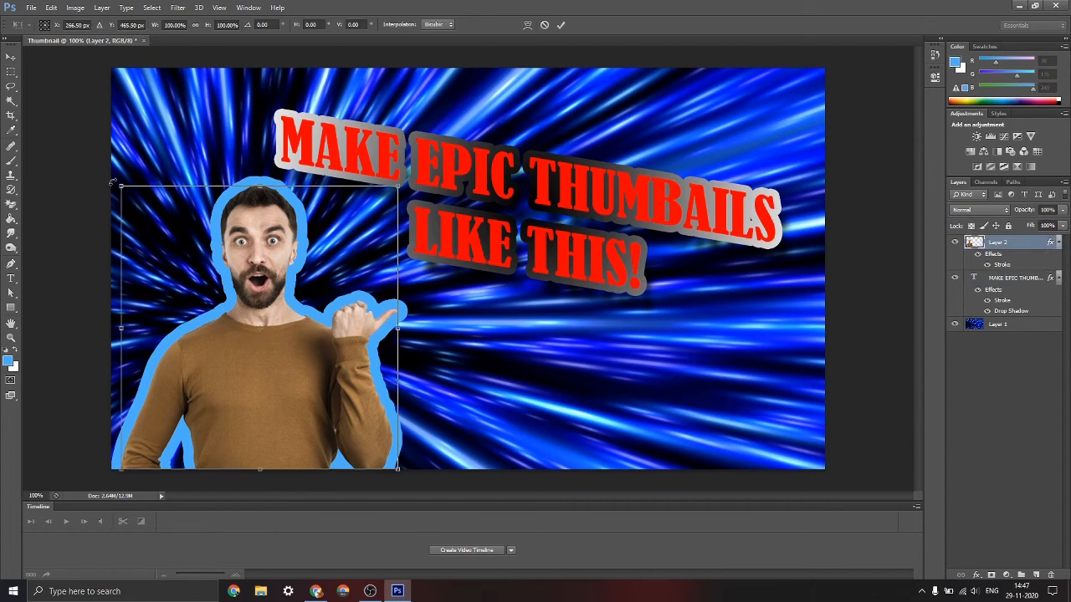
left_click_drag(111, 184, 102, 194)
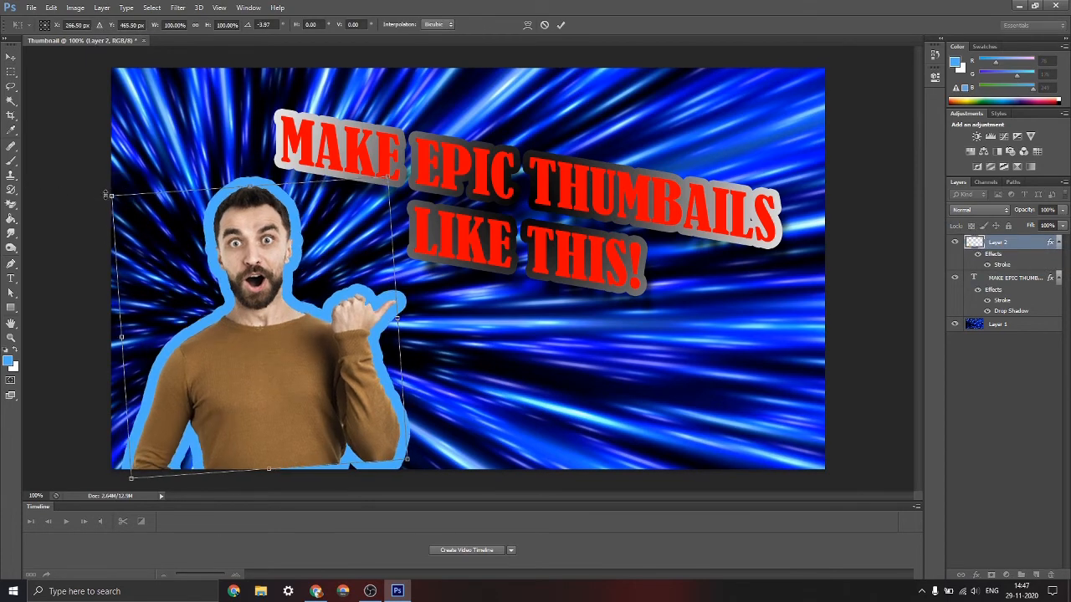
left_click_drag(269, 470, 269, 477)
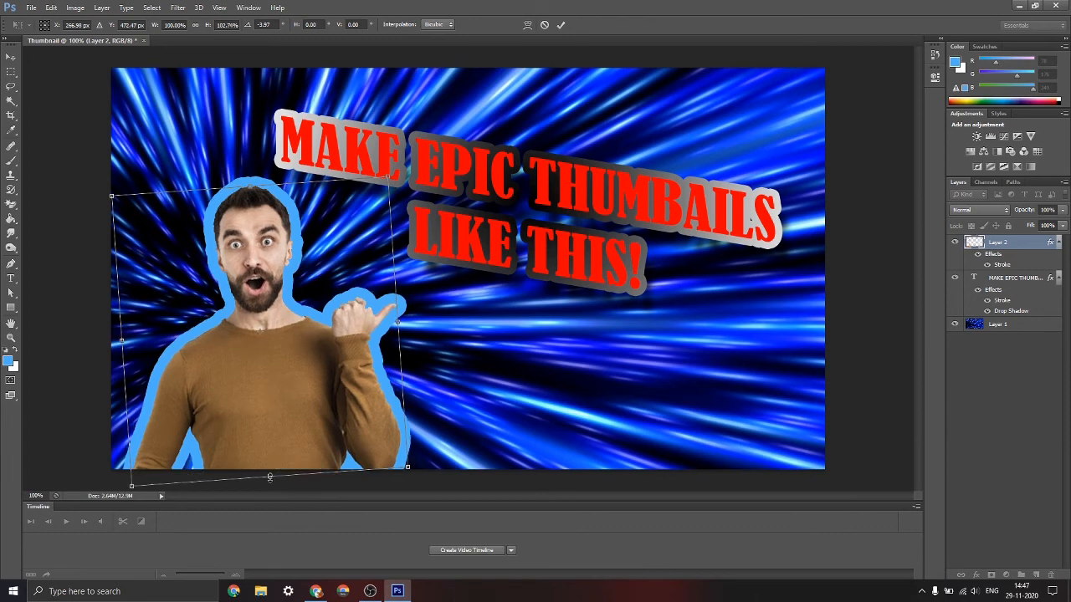
left_click(561, 25)
left_click_drag(301, 366, 287, 361)
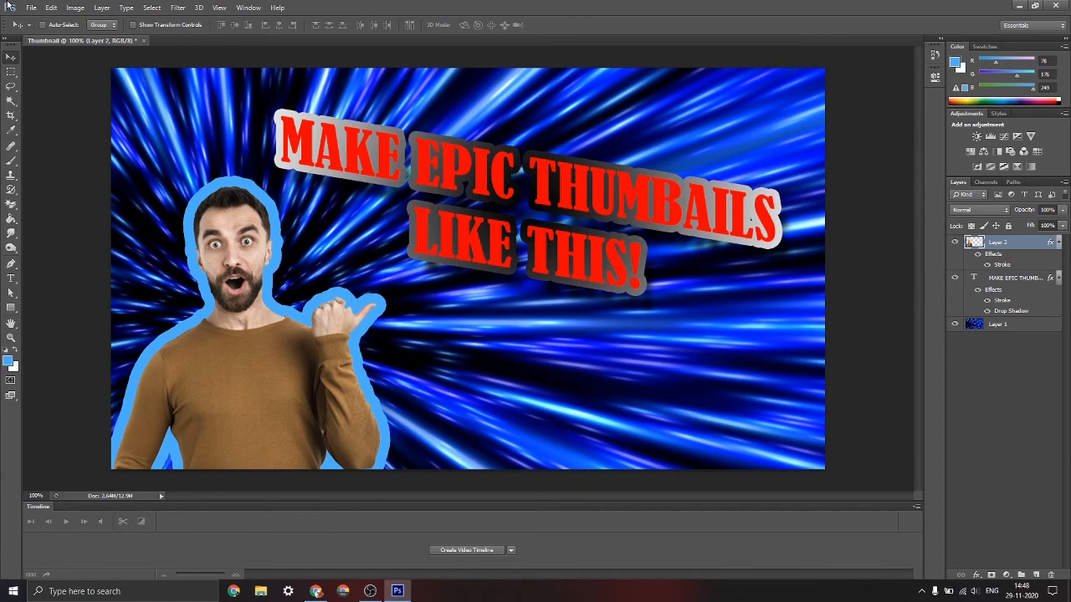
Start saving a copy of the thumbnail in the Thumbails folder with JPEG as the format
left_click(31, 8)
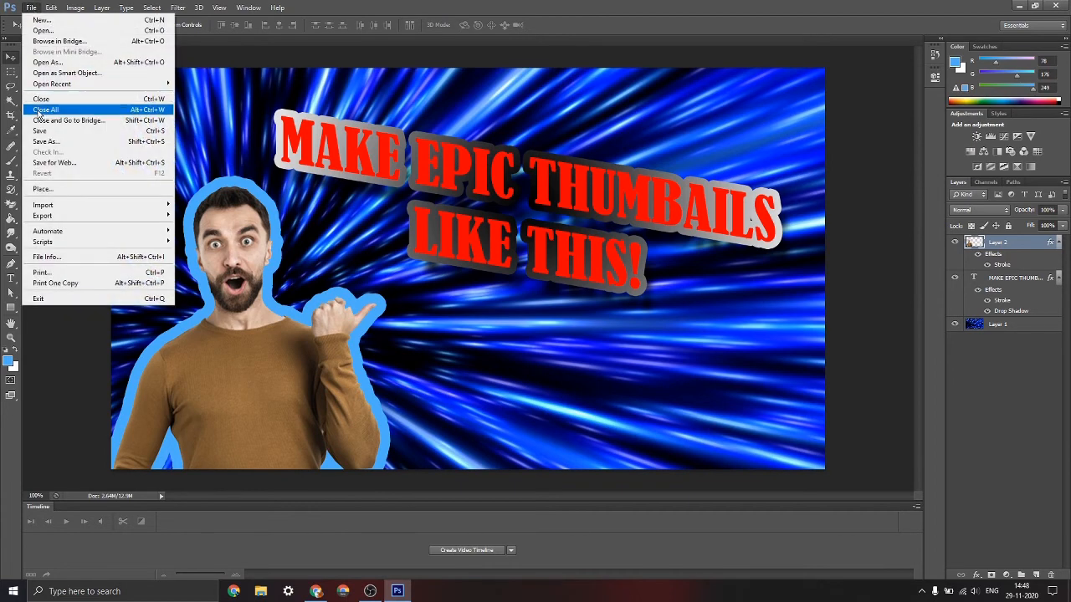
left_click(46, 141)
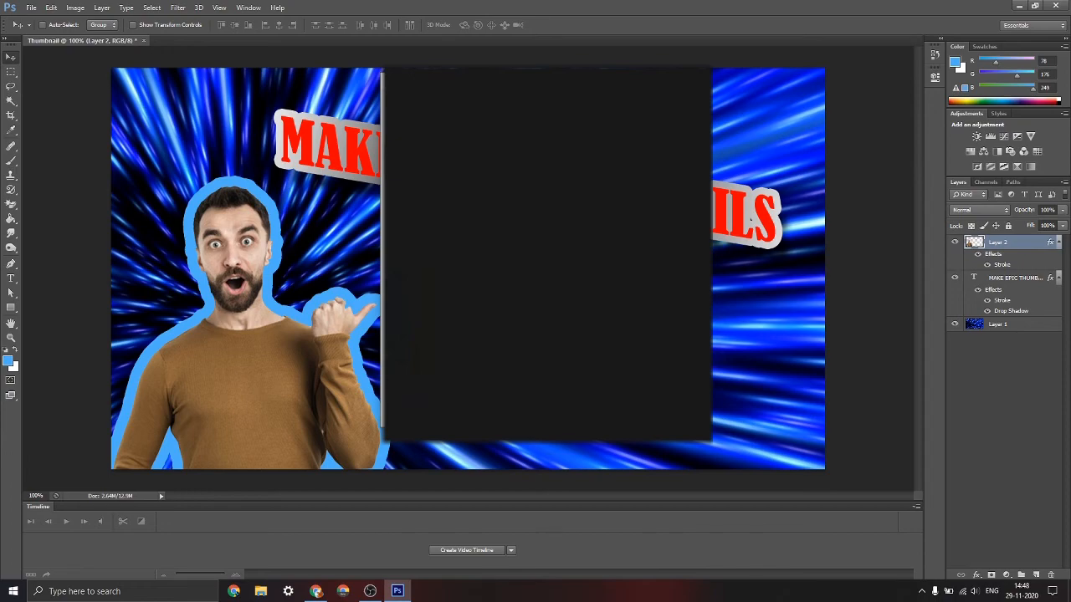
left_click(527, 289)
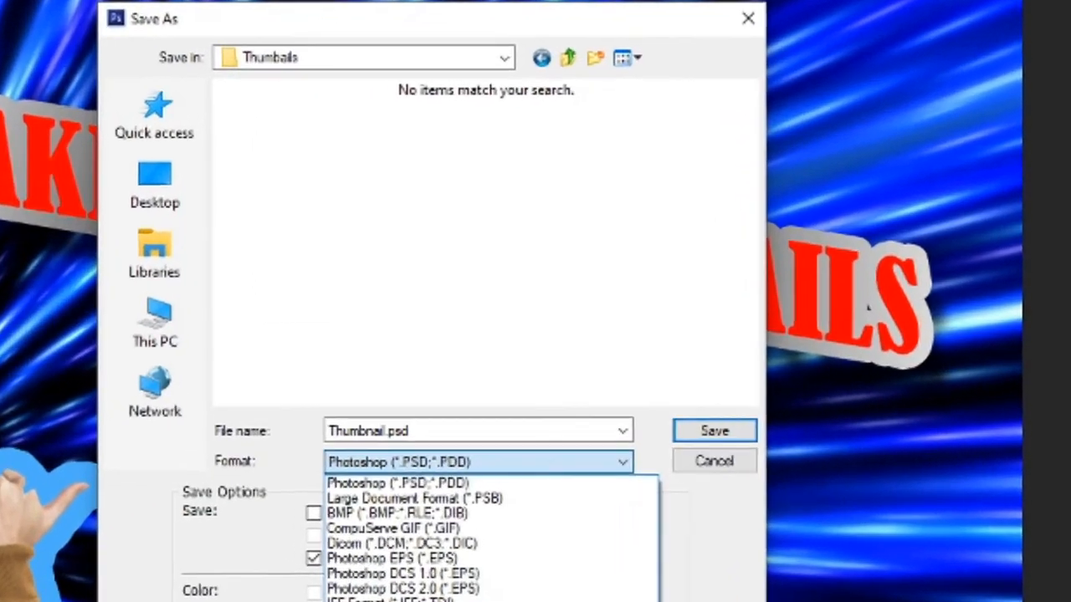
left_click(480, 462)
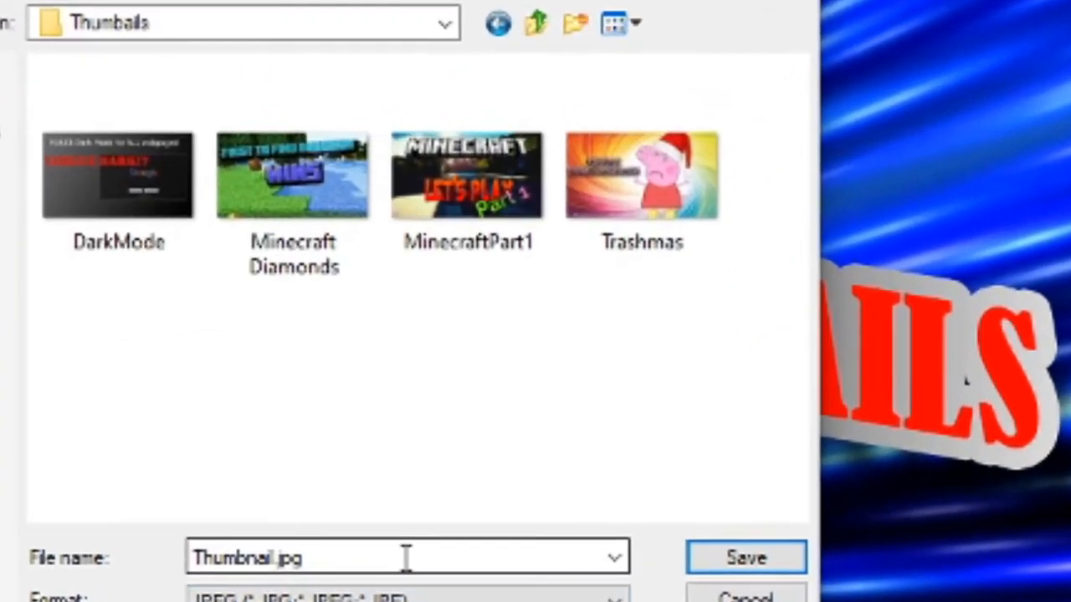
Name the file ThumbnailVideo.jpg and save it as a High quality, Baseline ("Standard") JPEG
left_click(397, 577)
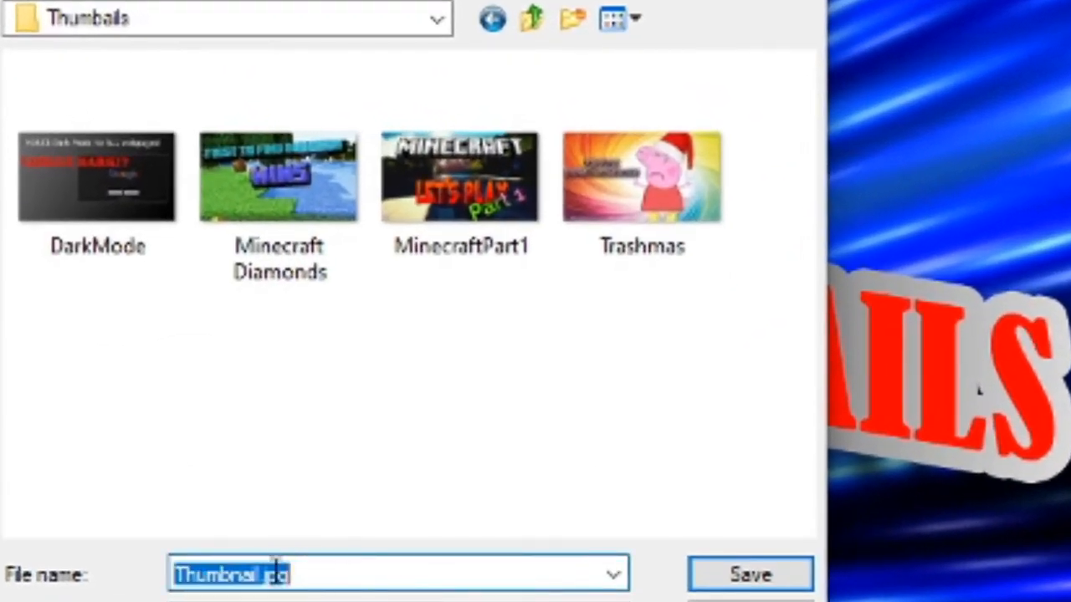
left_click(261, 575)
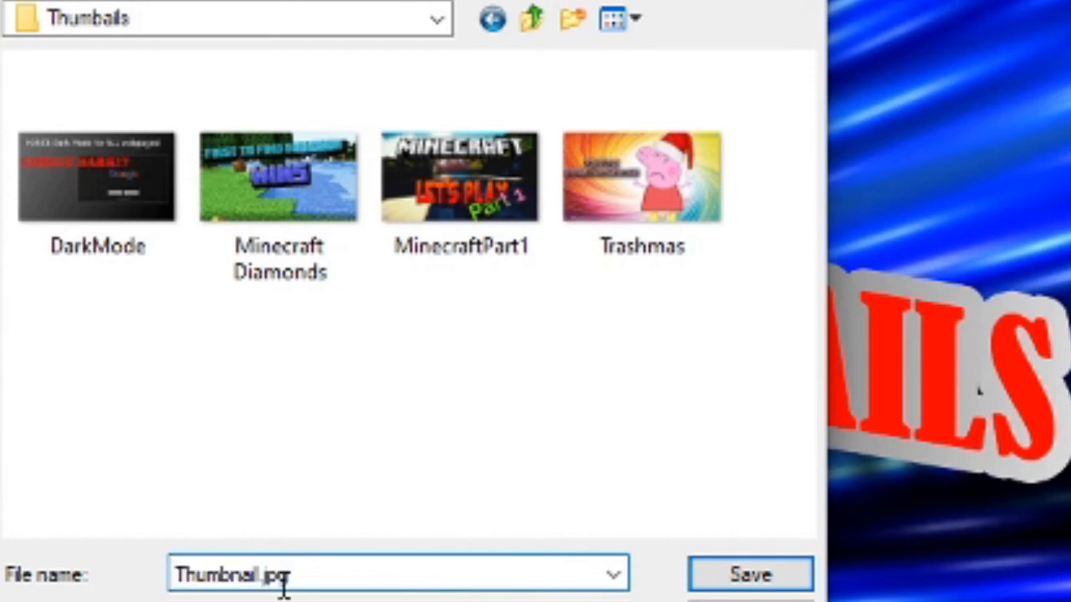
type("vIDEO")
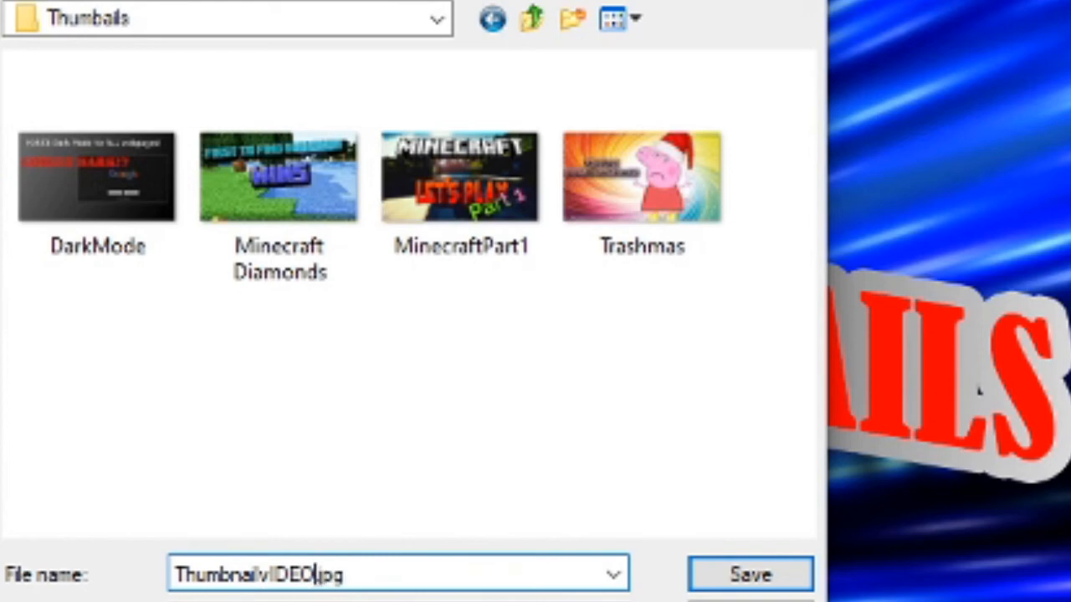
key("BackSpace")
key("BackSpace")
key("BackSpace")
key("BackSpace")
key("BackSpace")
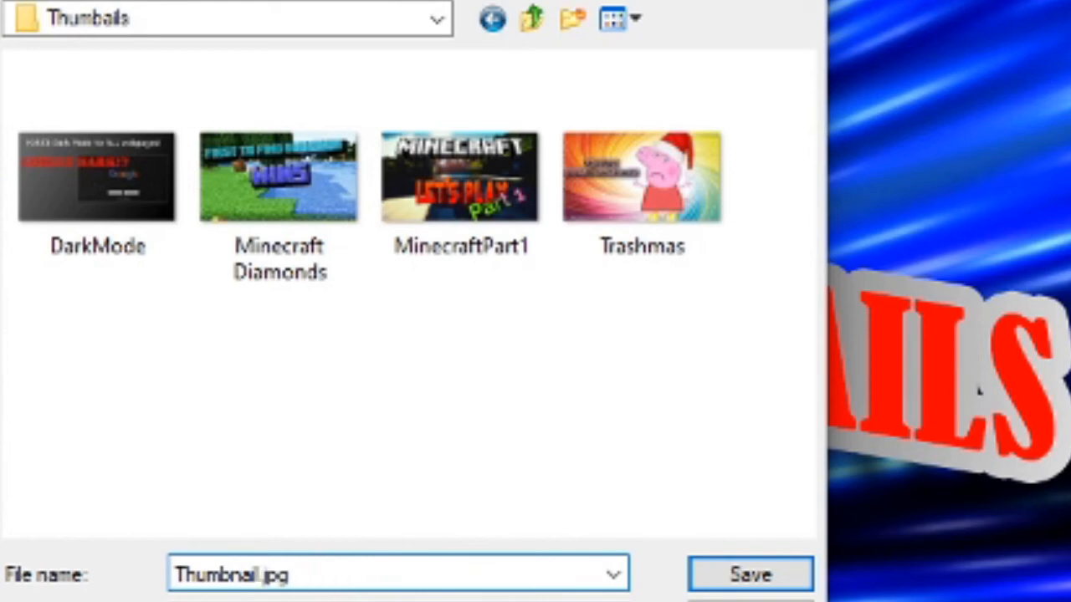
type("Video")
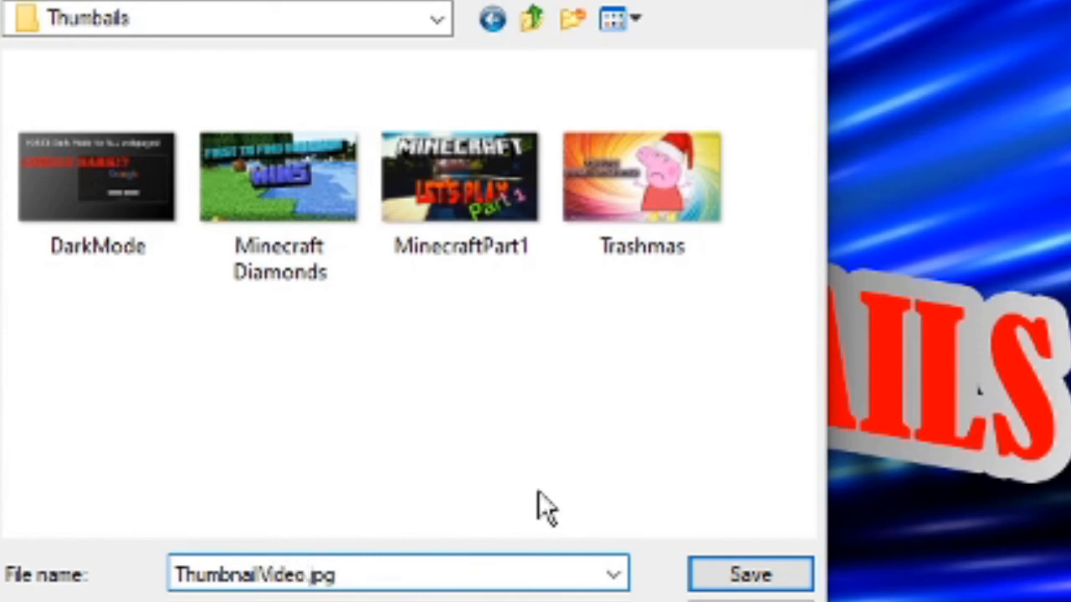
left_click(790, 574)
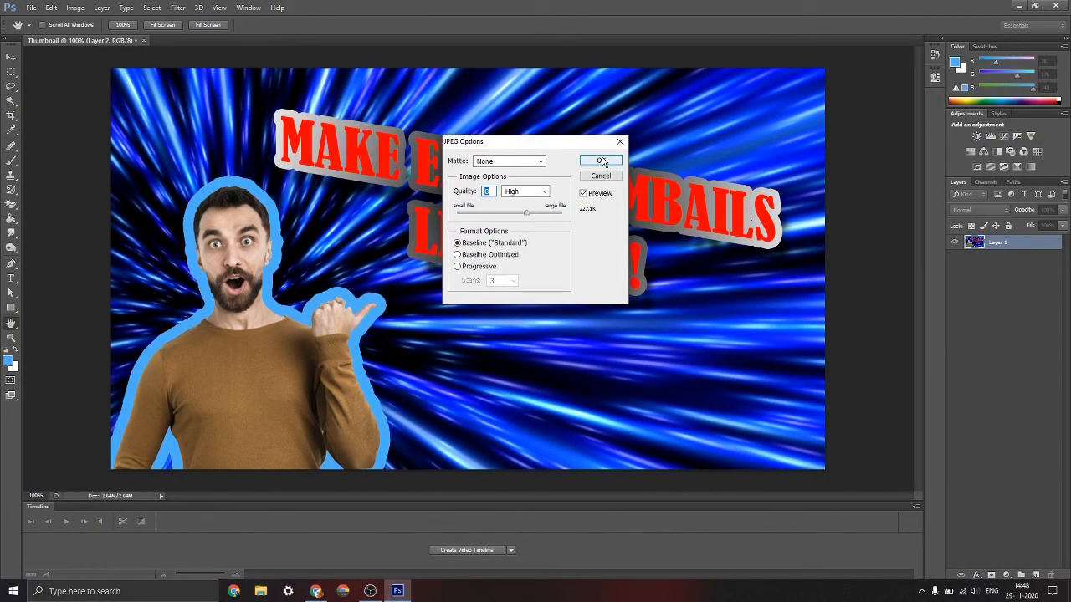
left_click(600, 160)
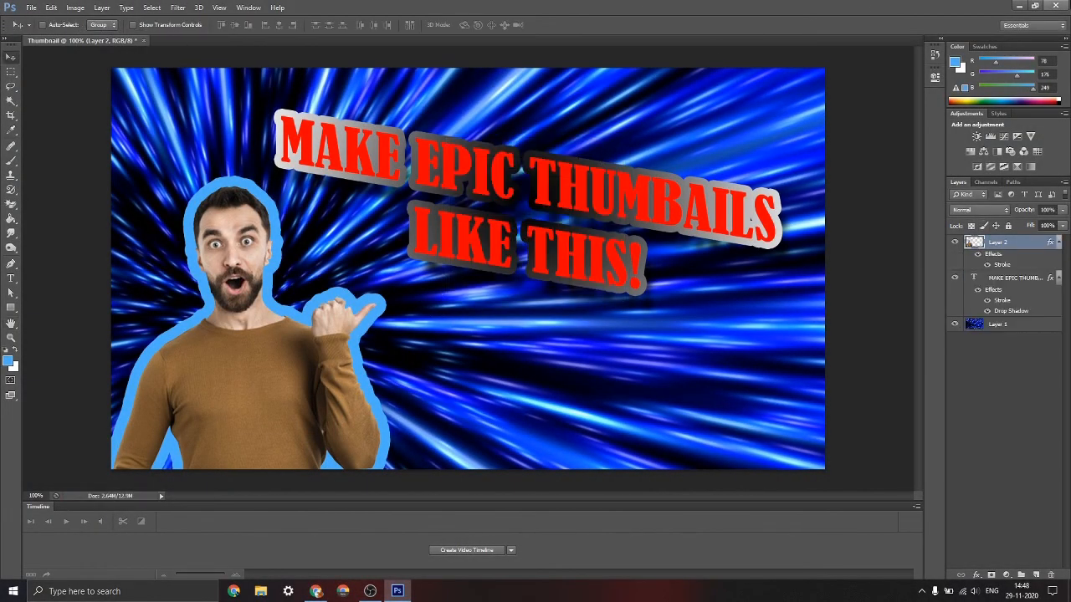
Quit the program without saving changes to the Thumbnail document
left_click(1065, 5)
left_click(537, 222)
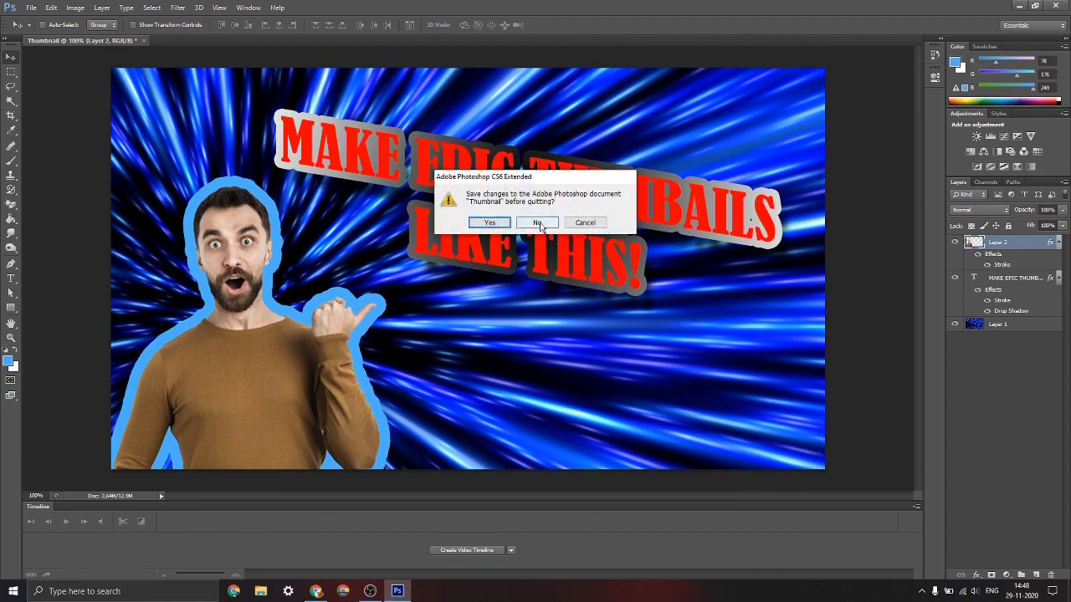